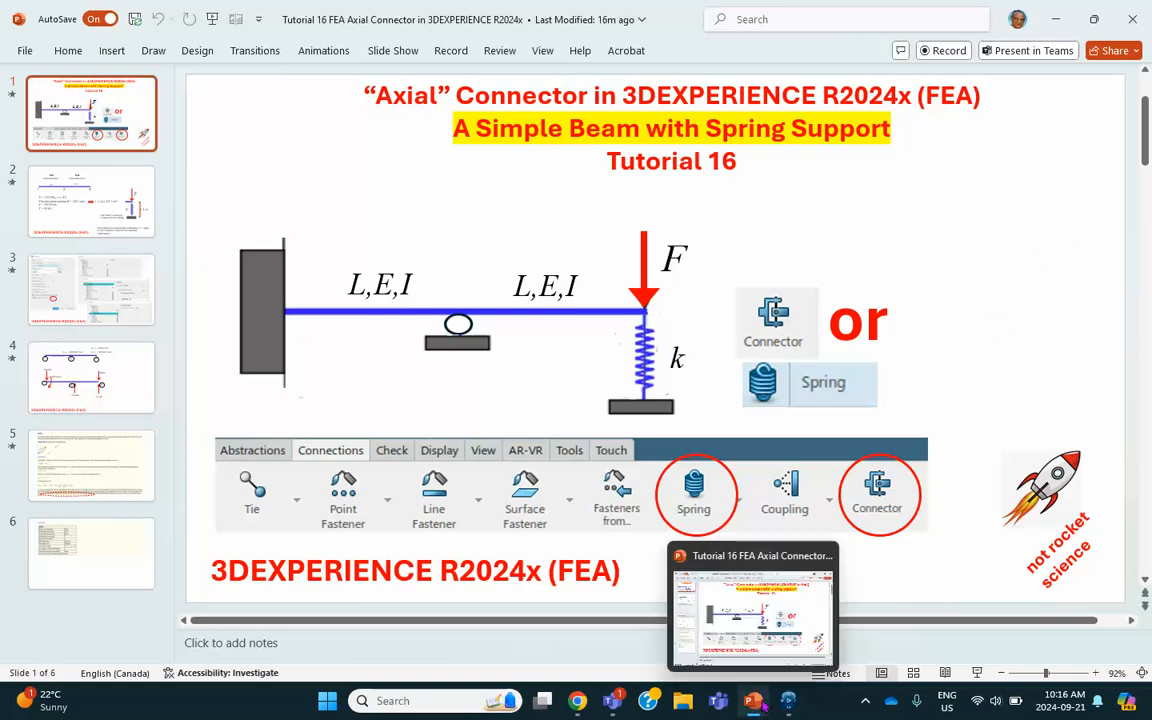
# Switch to 3DEXPERIENCE and start a Point-Direction line from a new coordinate point at X 0, Y 0, Z 0 mm.
pyautogui.moveTo(789, 705)
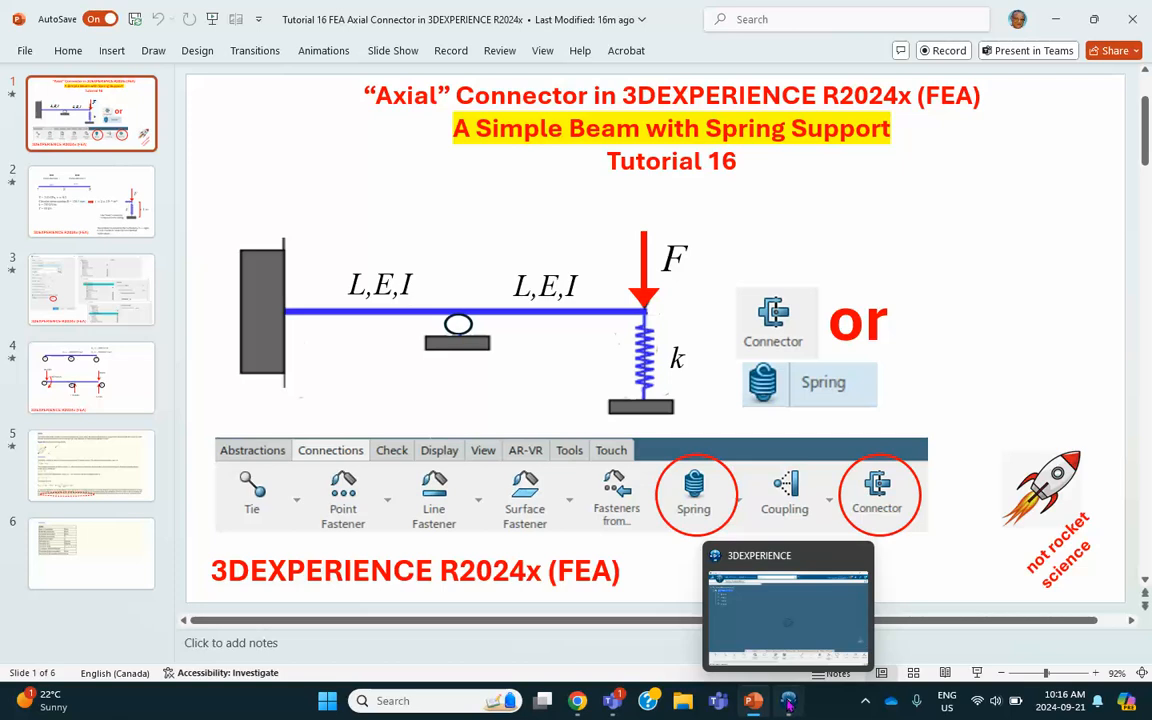
pyautogui.click(711, 632)
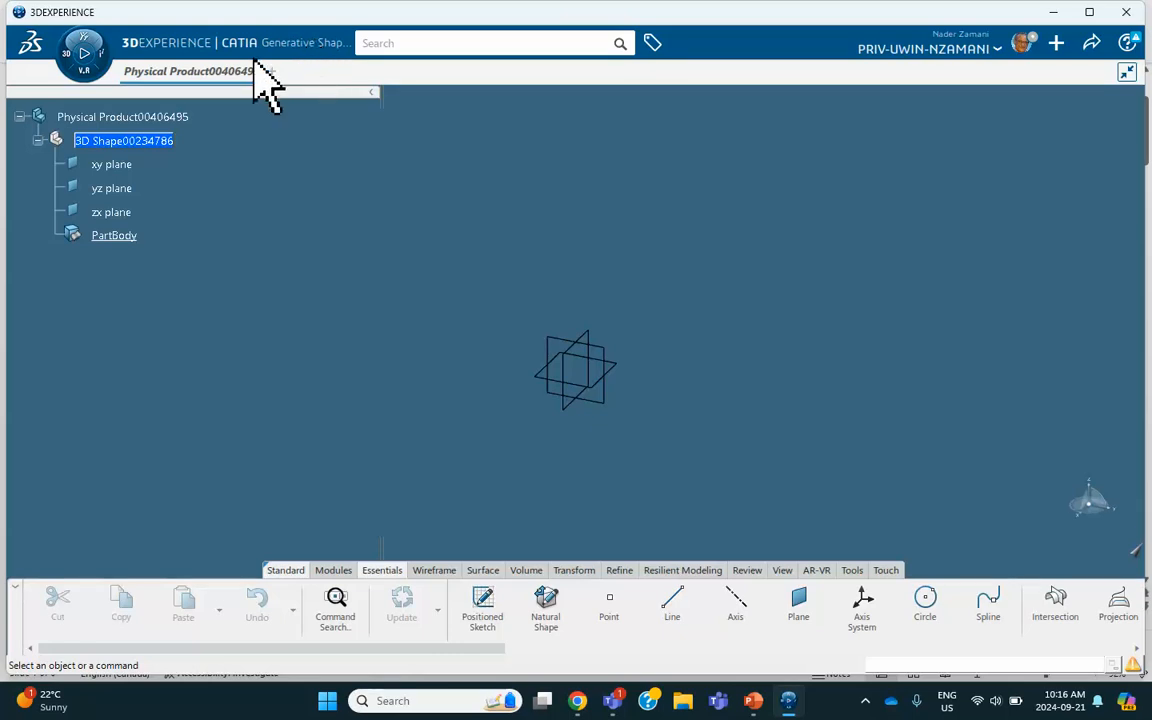
pyautogui.click(672, 606)
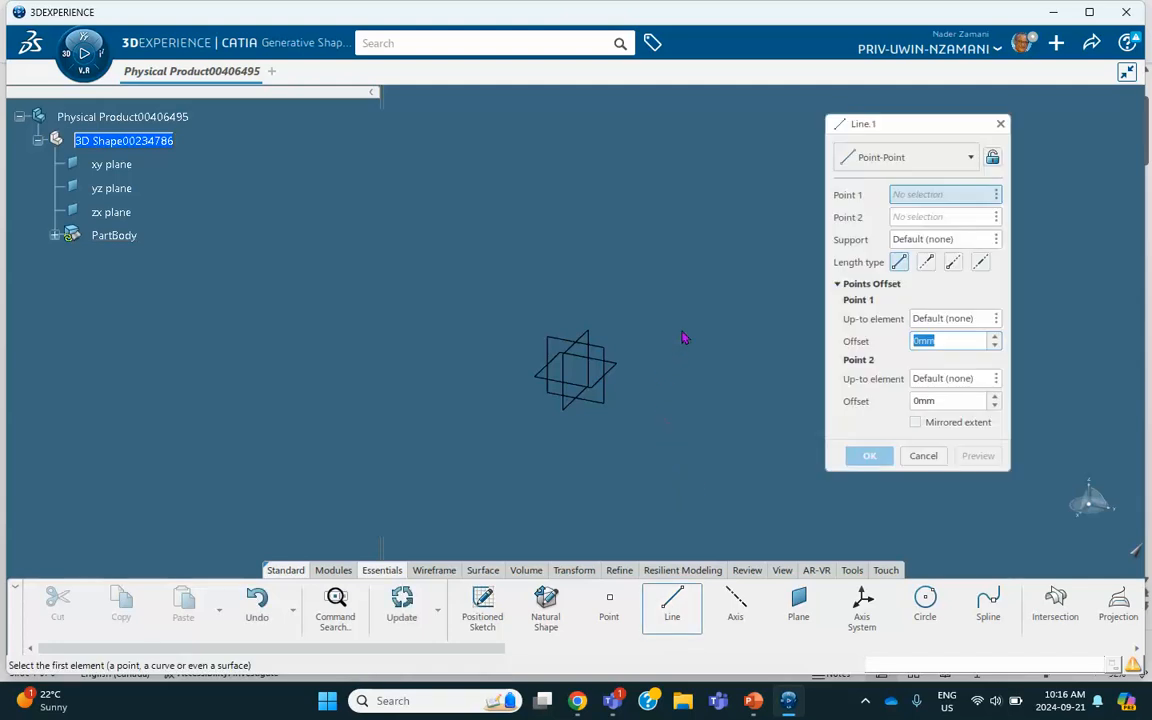
pyautogui.click(950, 160)
pyautogui.click(900, 203)
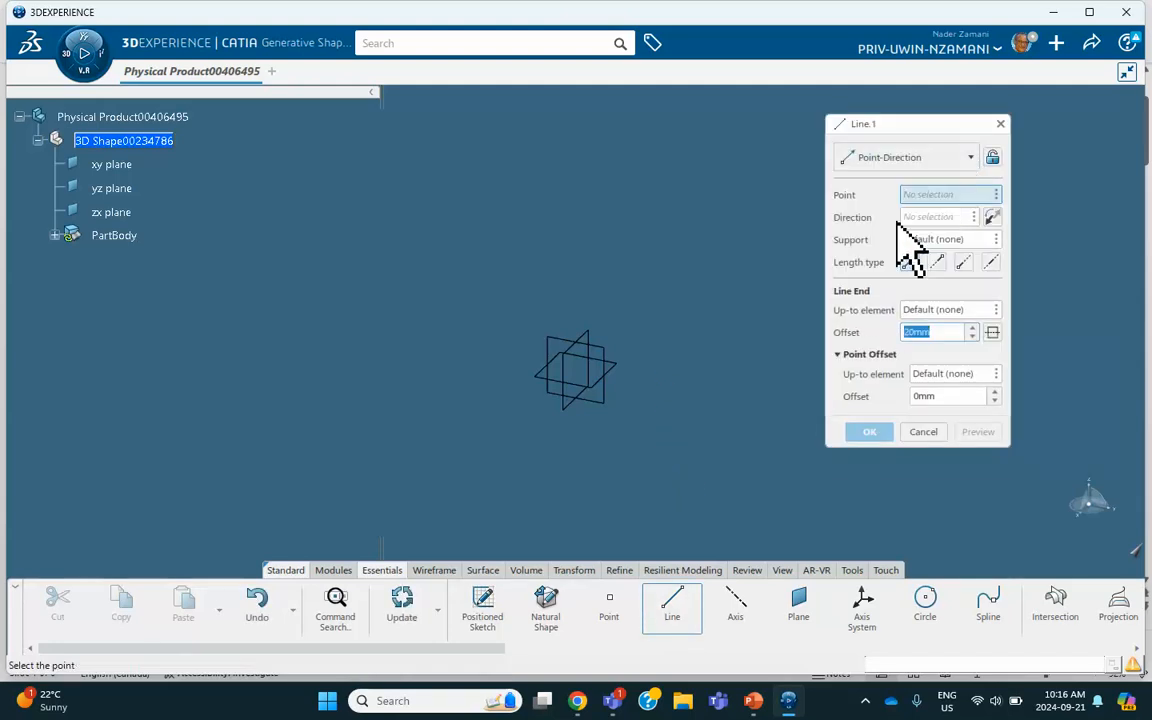
pyautogui.rightClick(996, 196)
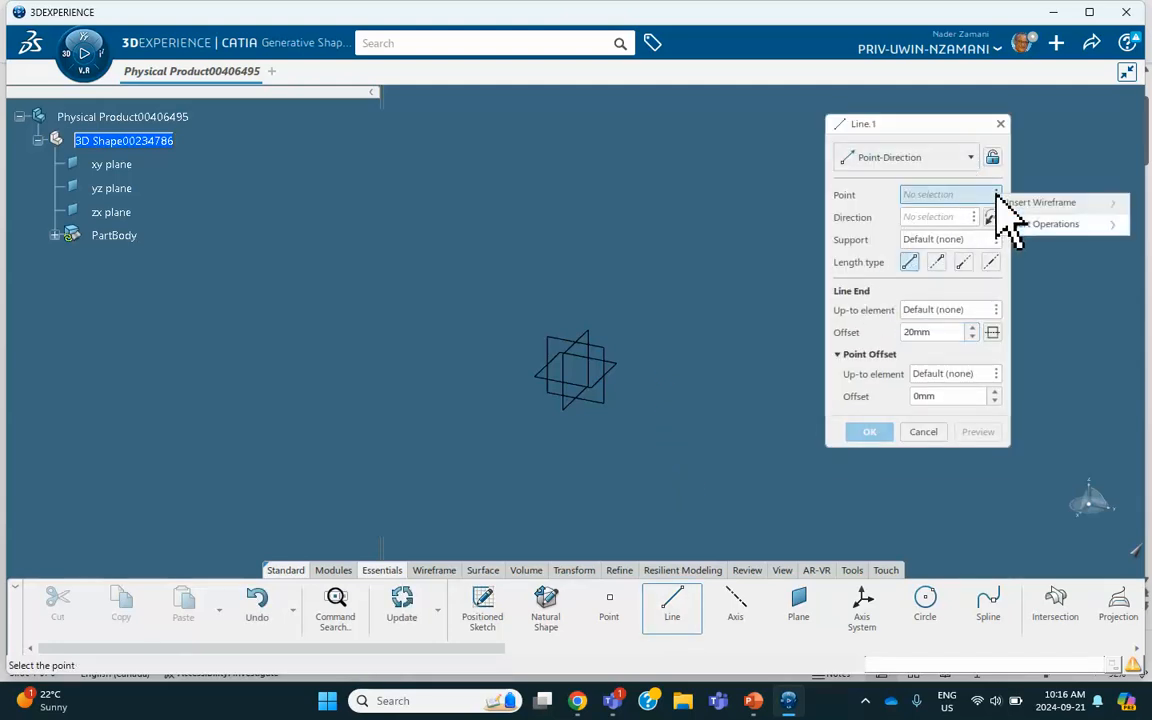
pyautogui.click(940, 205)
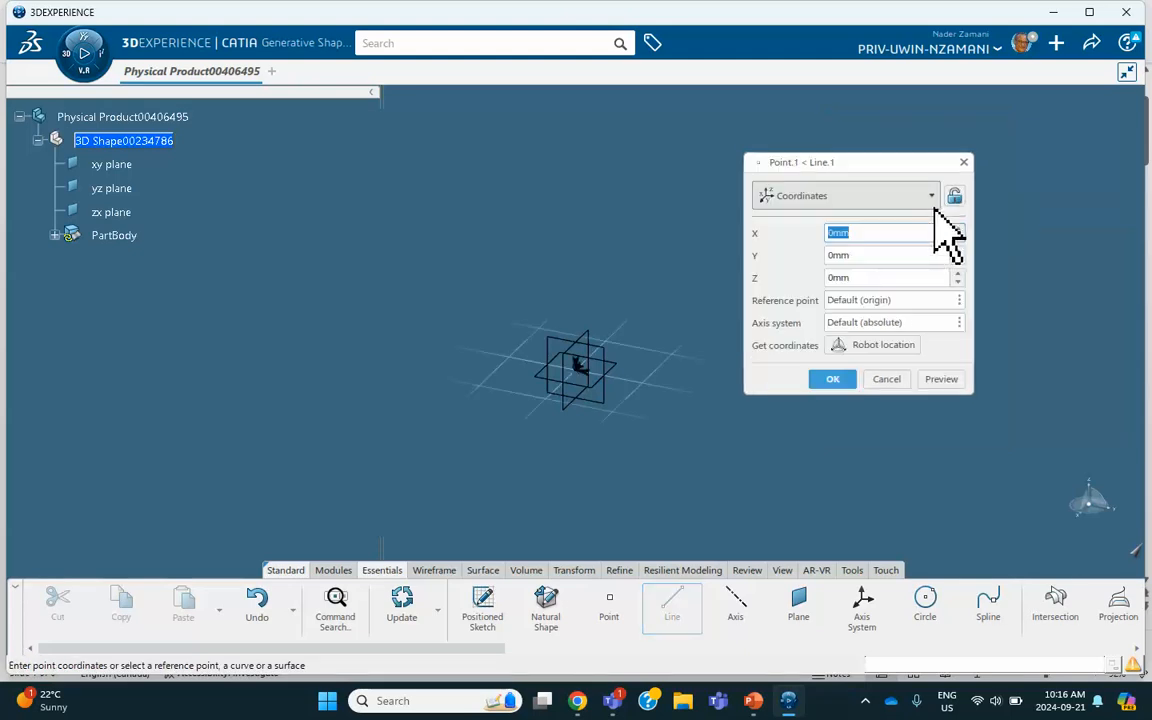
pyautogui.rightClick(883, 256)
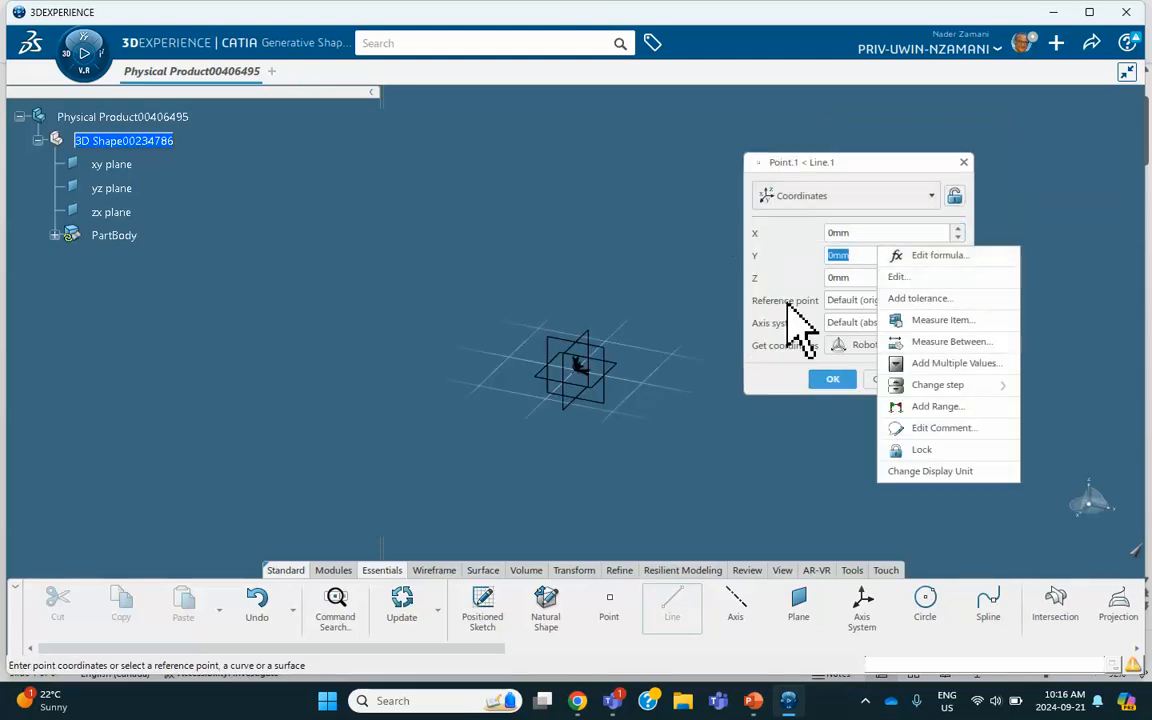
pyautogui.click(690, 234)
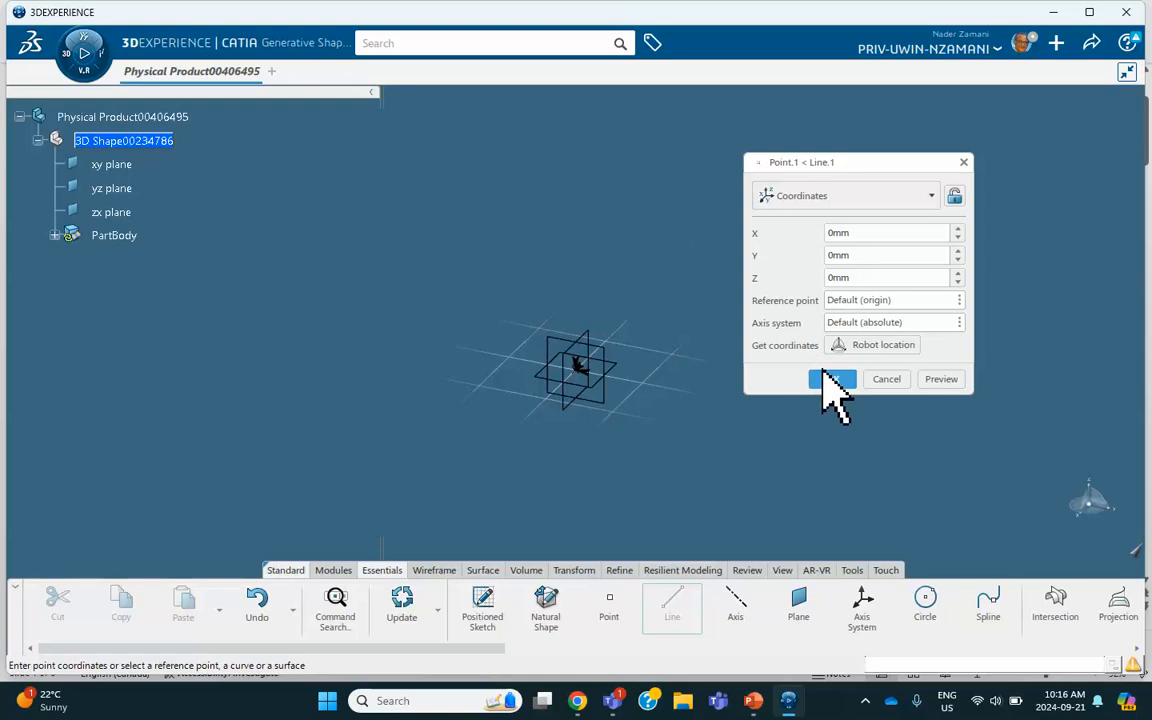
pyautogui.click(826, 379)
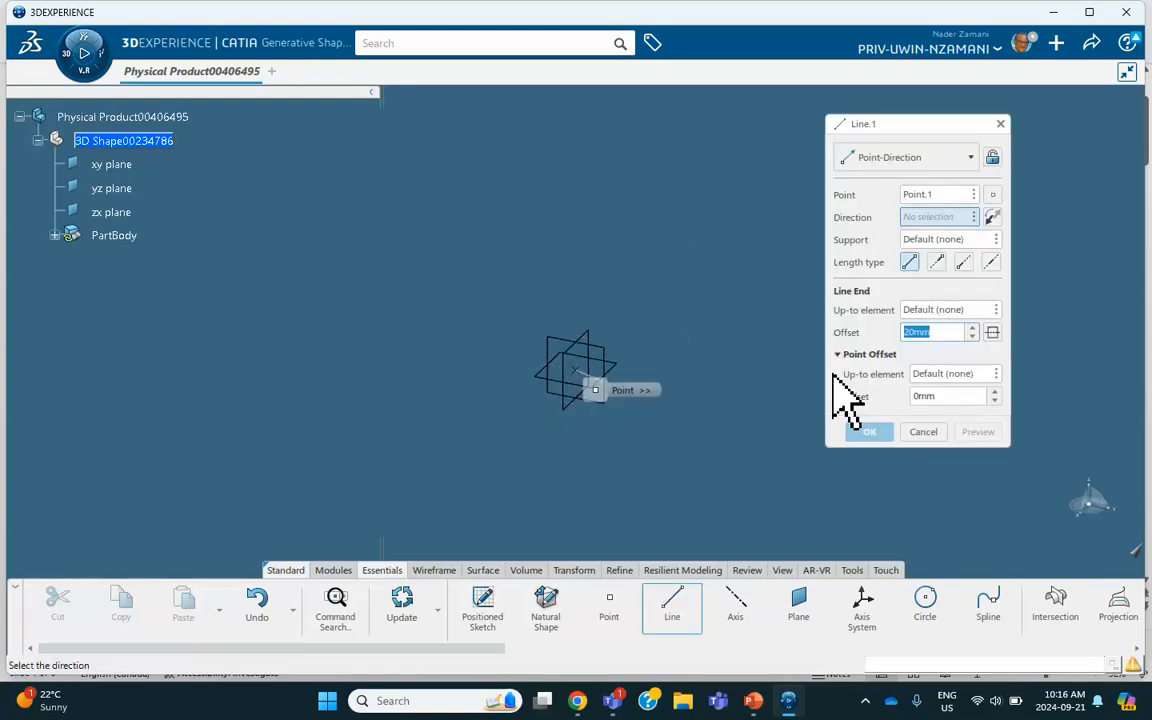
# Direct the line along the Y axis, set its end offset to 3000 mm and create it.
pyautogui.rightClick(938, 217)
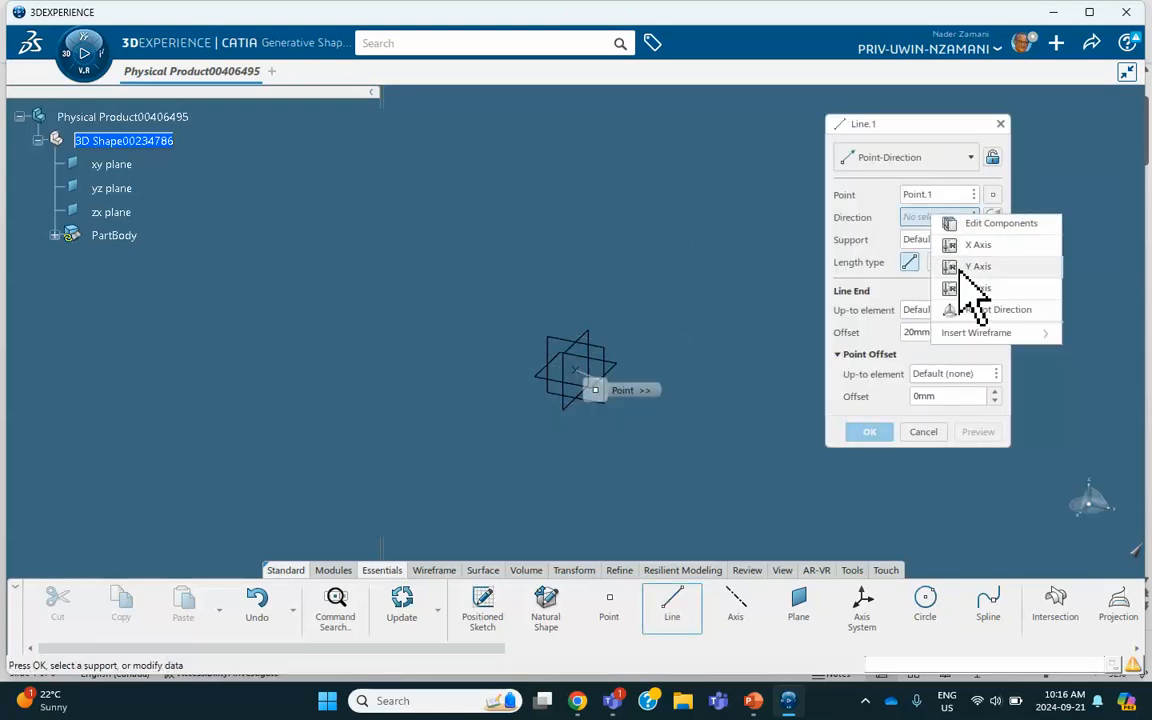
pyautogui.click(970, 266)
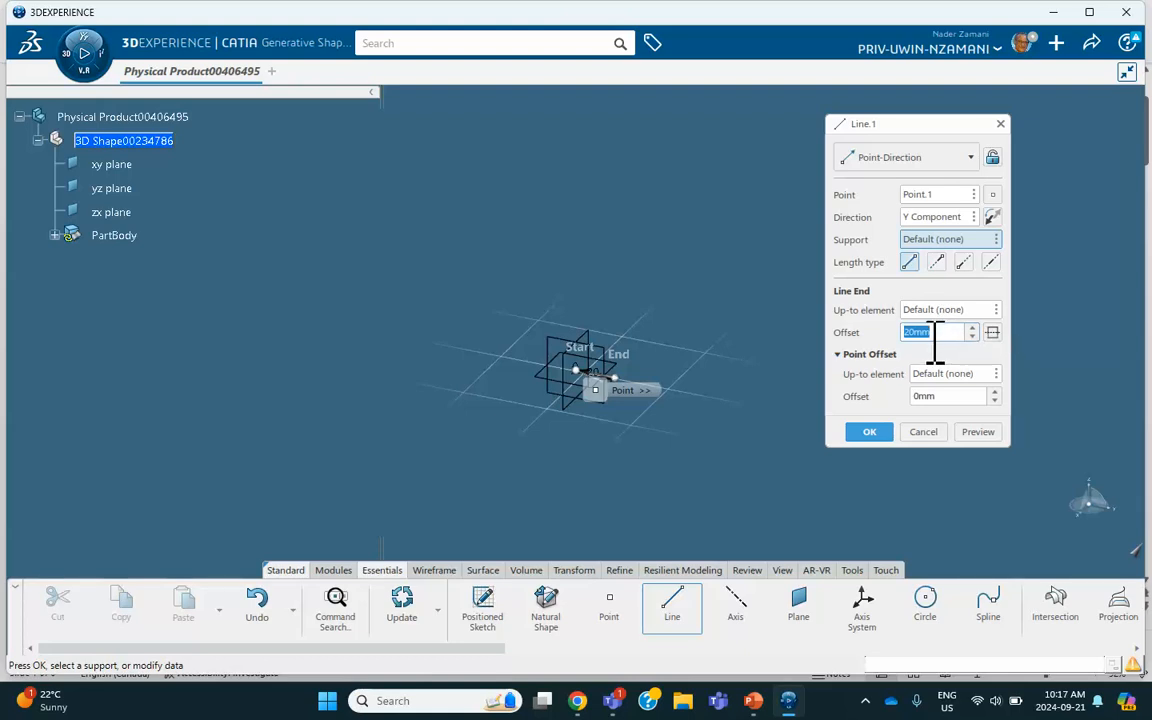
pyautogui.write('3000')
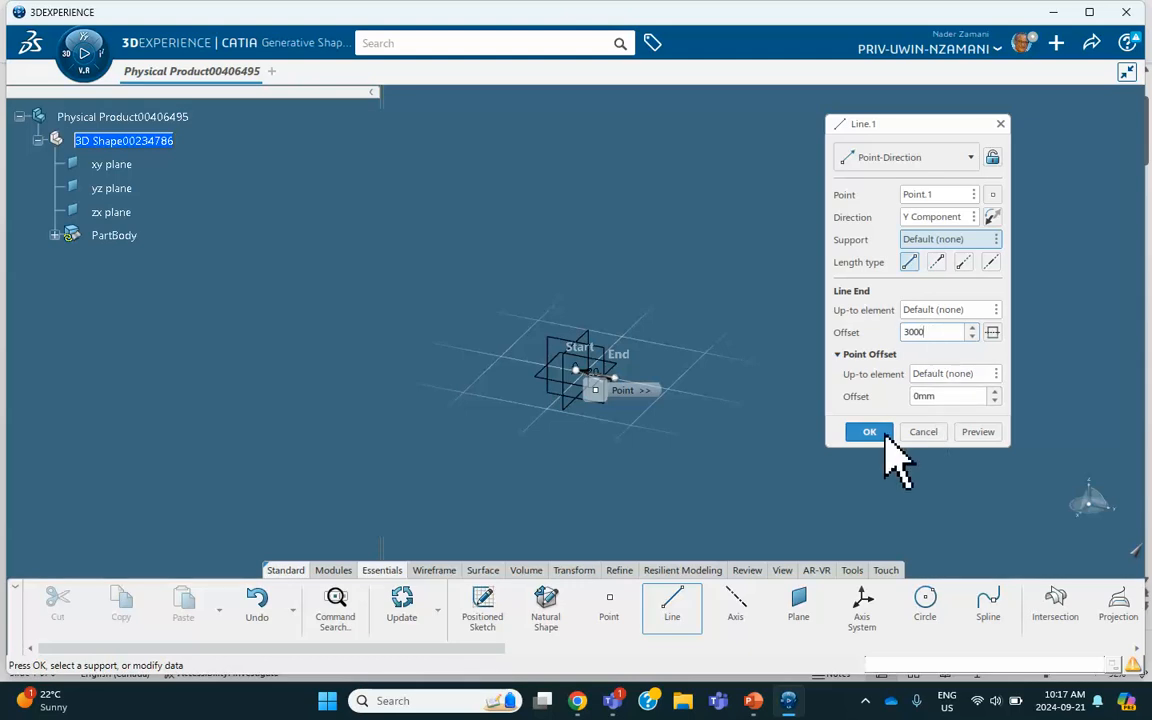
pyautogui.click(869, 432)
# Create a second Point-Direction line from the first line's far end along the Y axis with a 3000 mm offset.
pyautogui.moveTo(805, 347); pyautogui.dragTo(340, 225, button='middle')
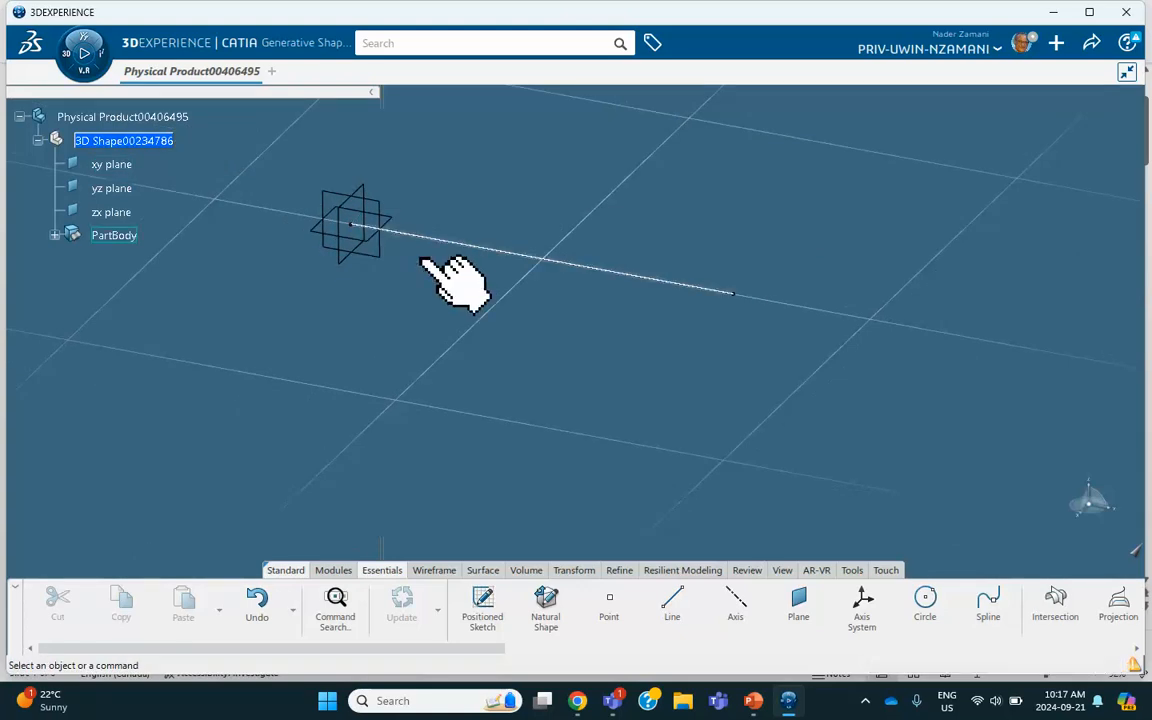
pyautogui.click(672, 606)
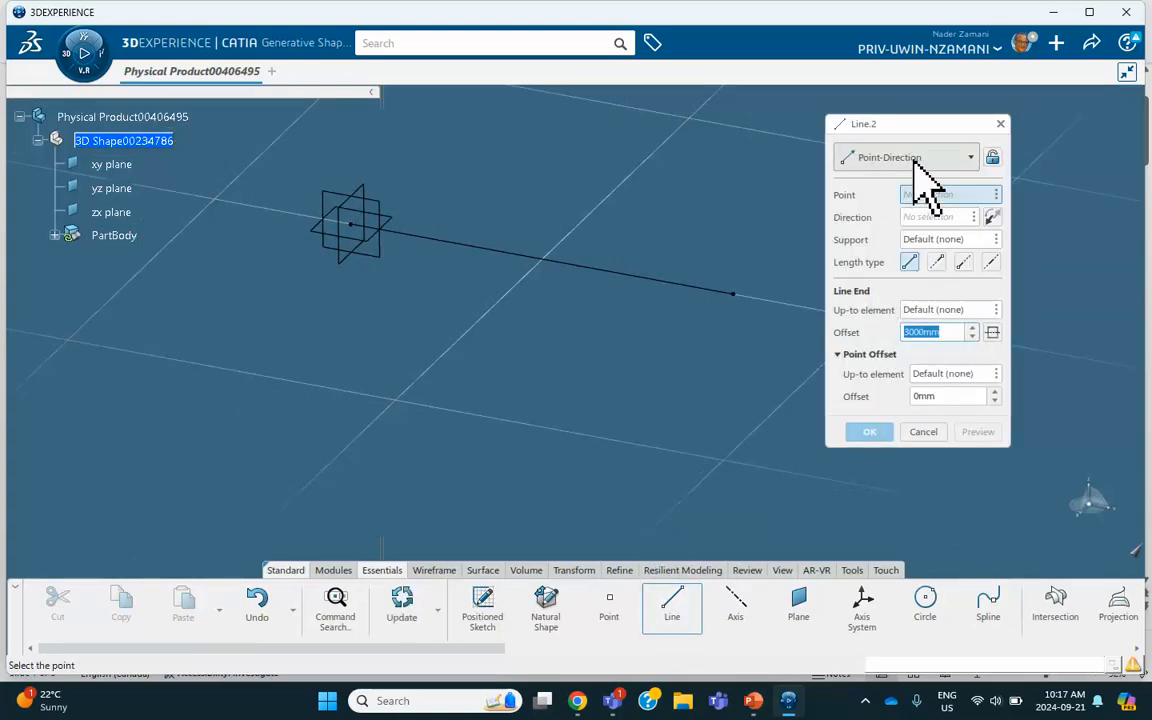
pyautogui.click(737, 300)
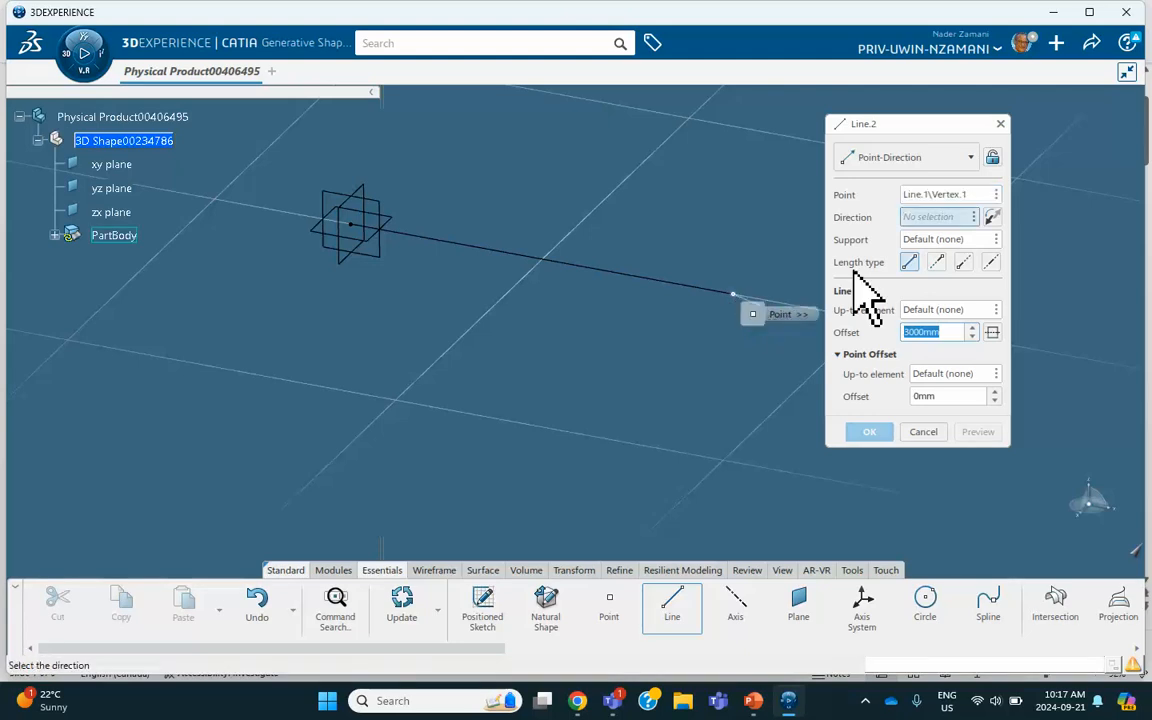
pyautogui.rightClick(932, 216)
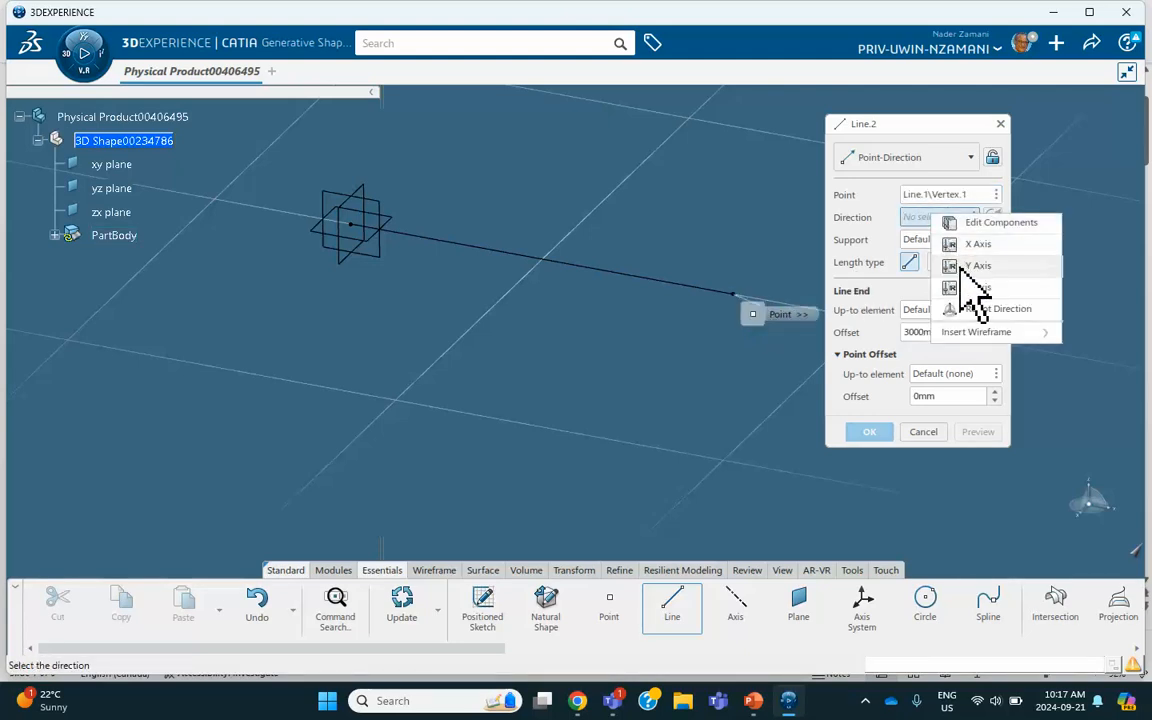
pyautogui.click(958, 262)
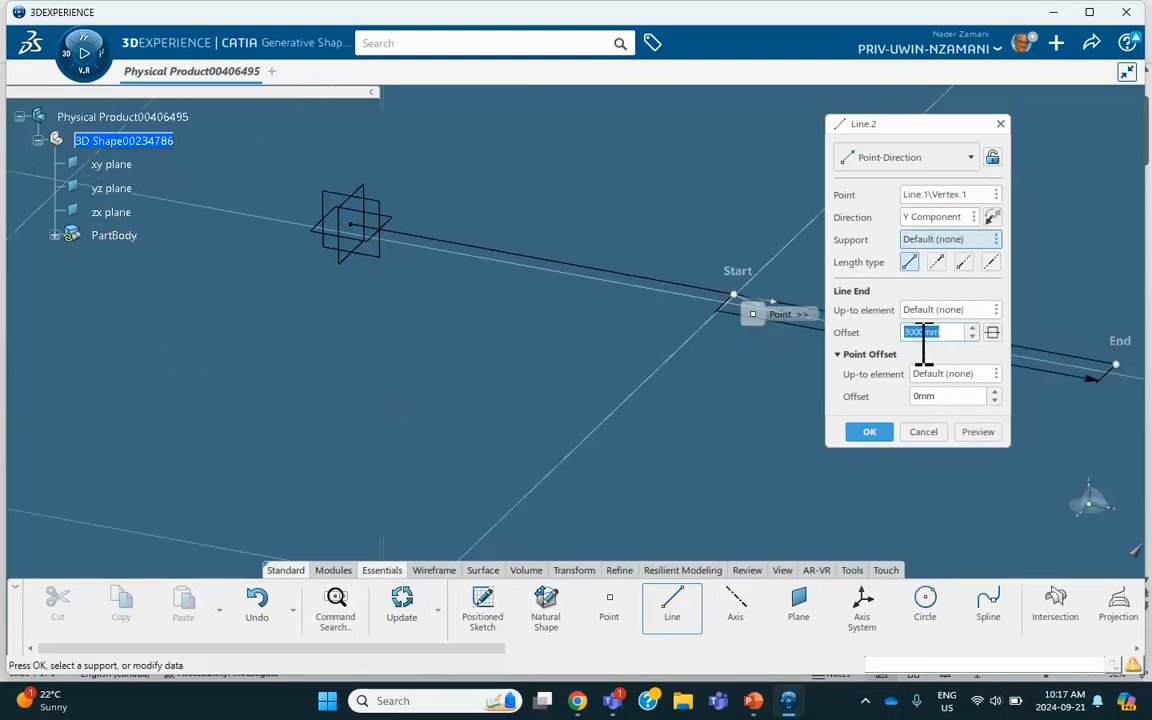
pyautogui.click(880, 430)
# Create a coordinate point below the beam's free end at X 0, Y 6000, Z -1000 mm.
pyautogui.moveTo(872, 400); pyautogui.dragTo(585, 295, button='middle')
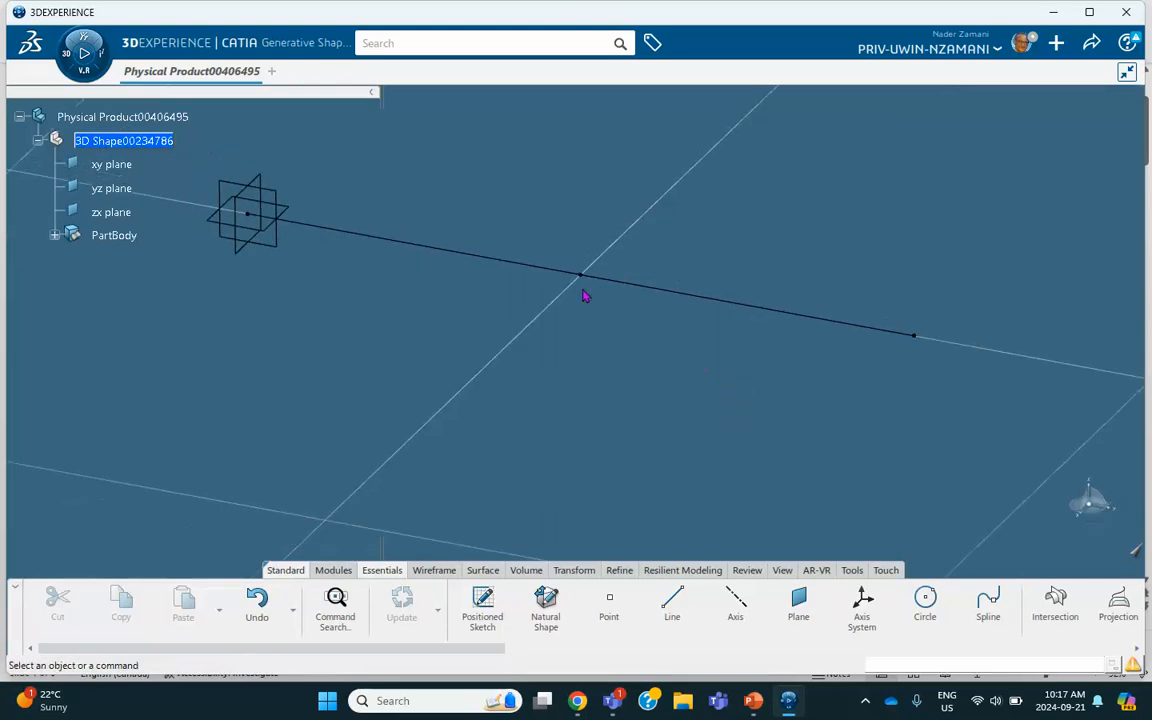
pyautogui.moveTo(689, 321); pyautogui.dragTo(630, 278, button='middle')
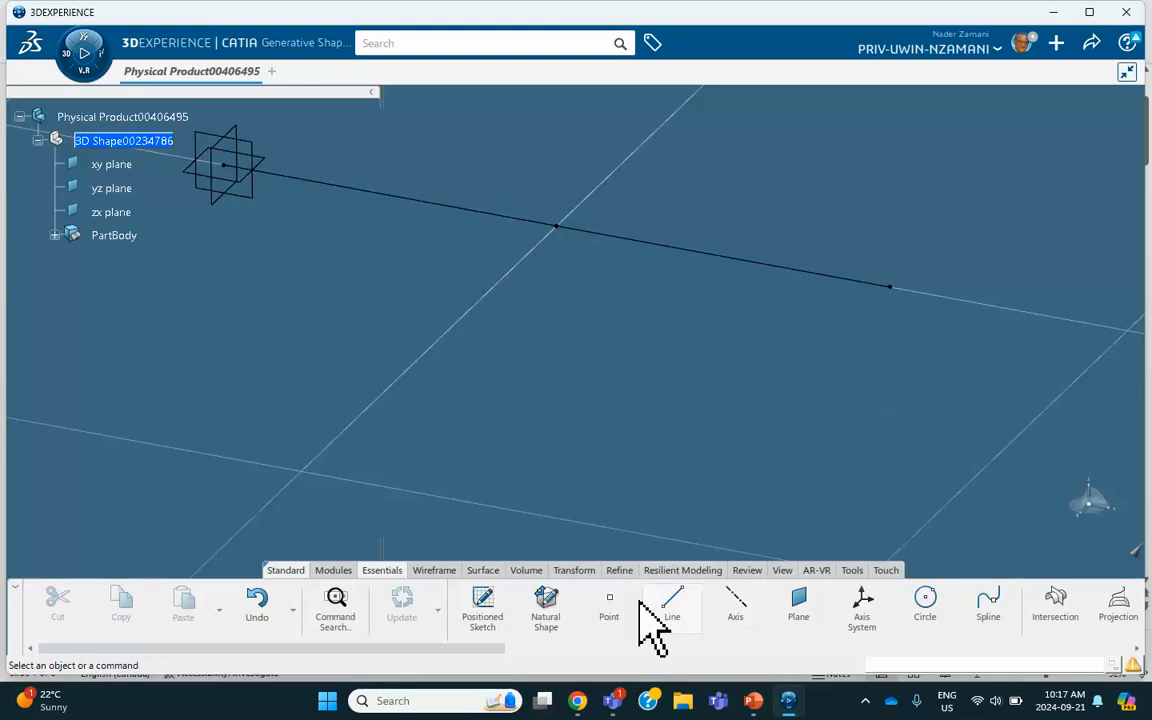
pyautogui.click(609, 603)
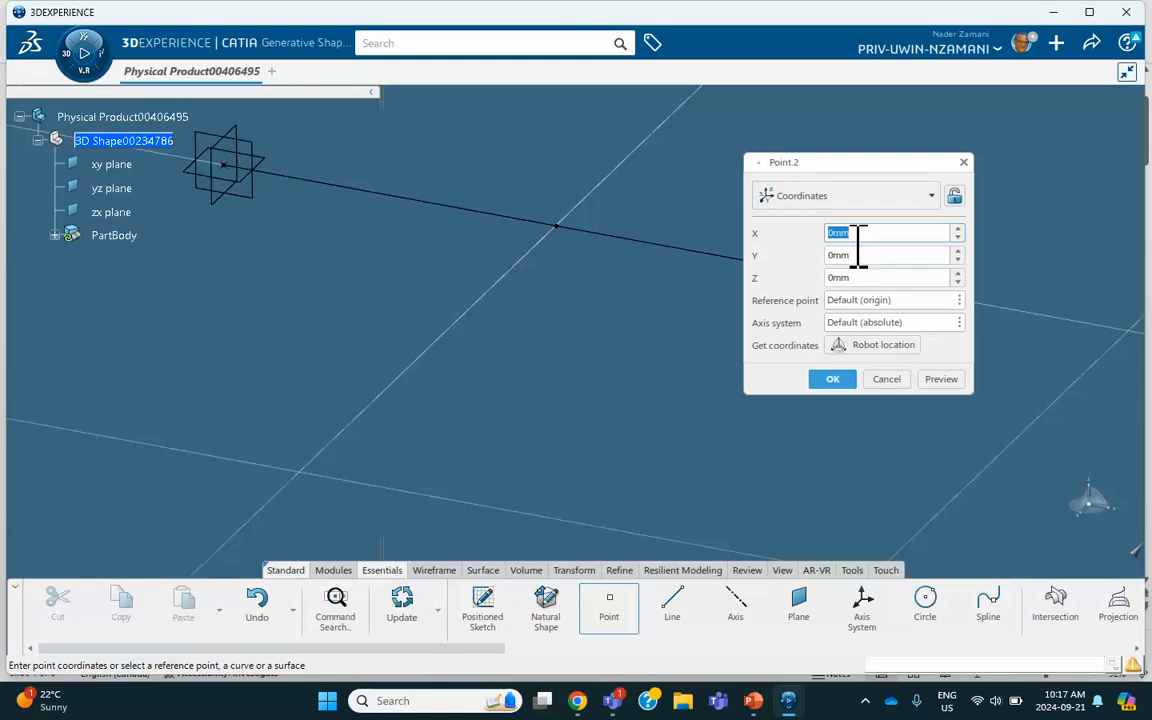
pyautogui.press('Tab')
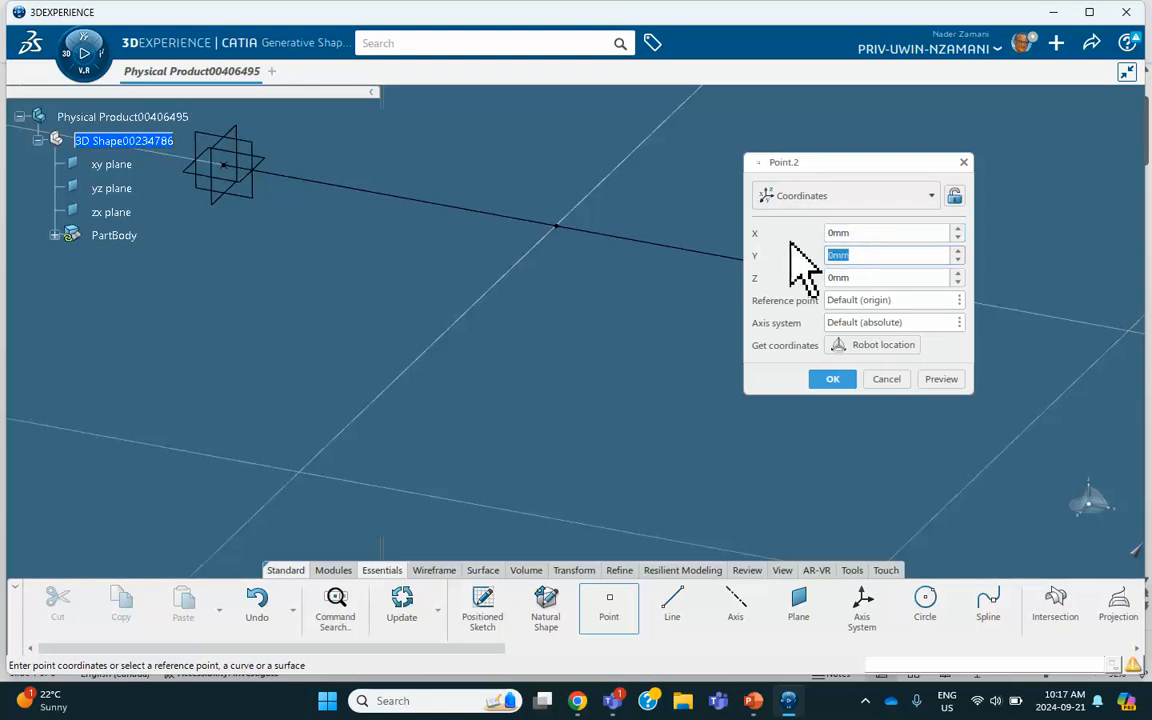
pyautogui.write('600')
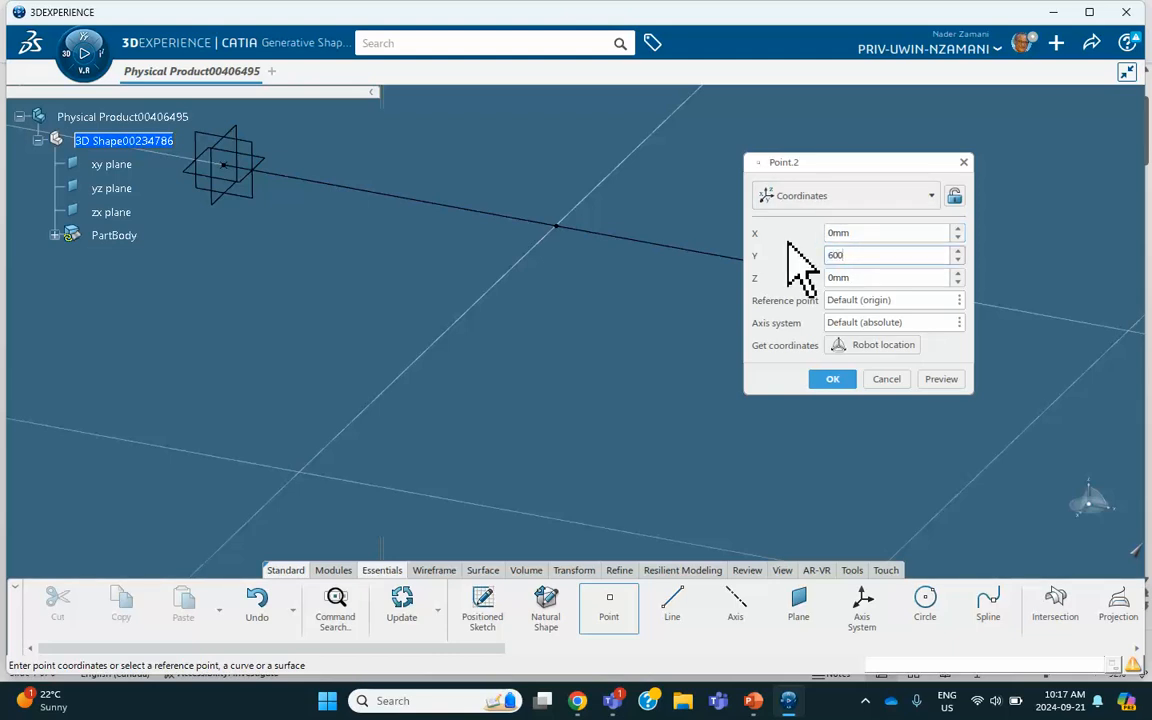
pyautogui.write('0')
pyautogui.click(863, 279)
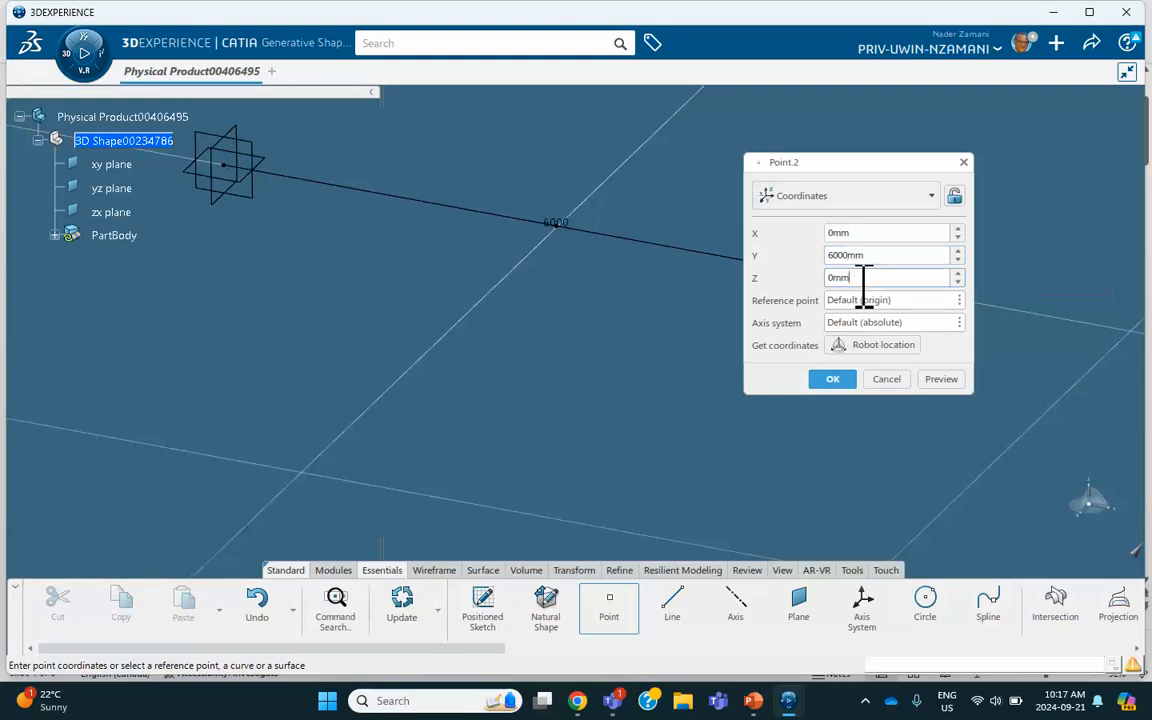
pyautogui.doubleClick(863, 279)
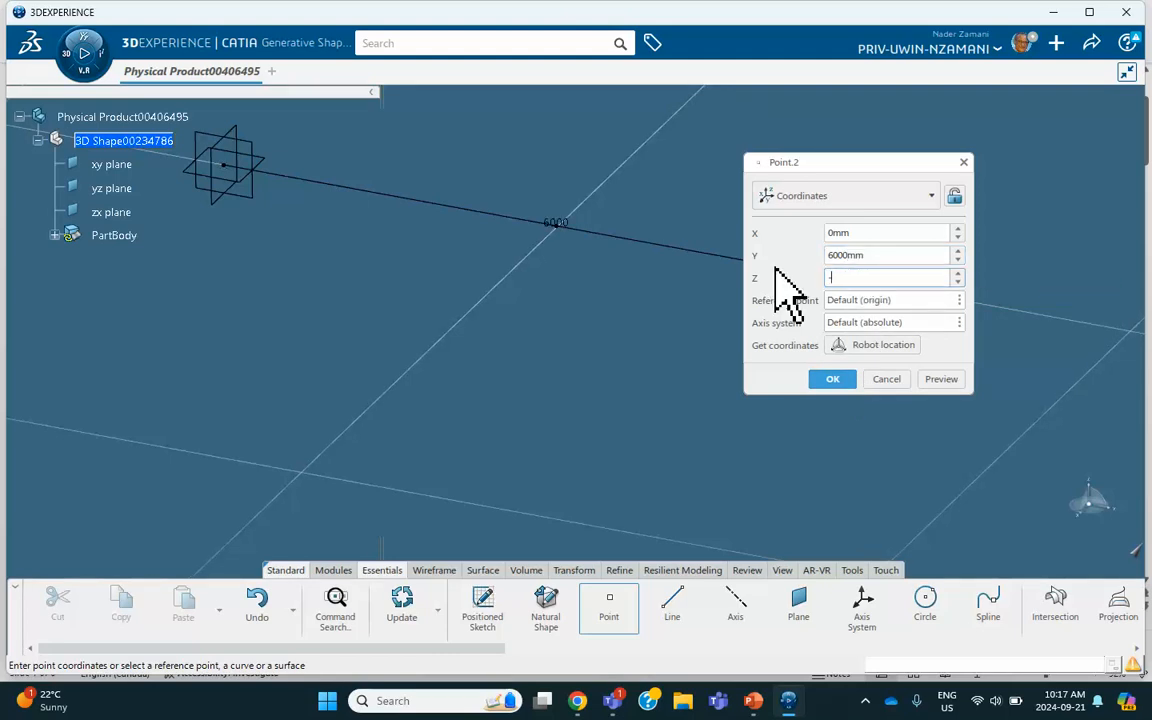
pyautogui.write('-1000')
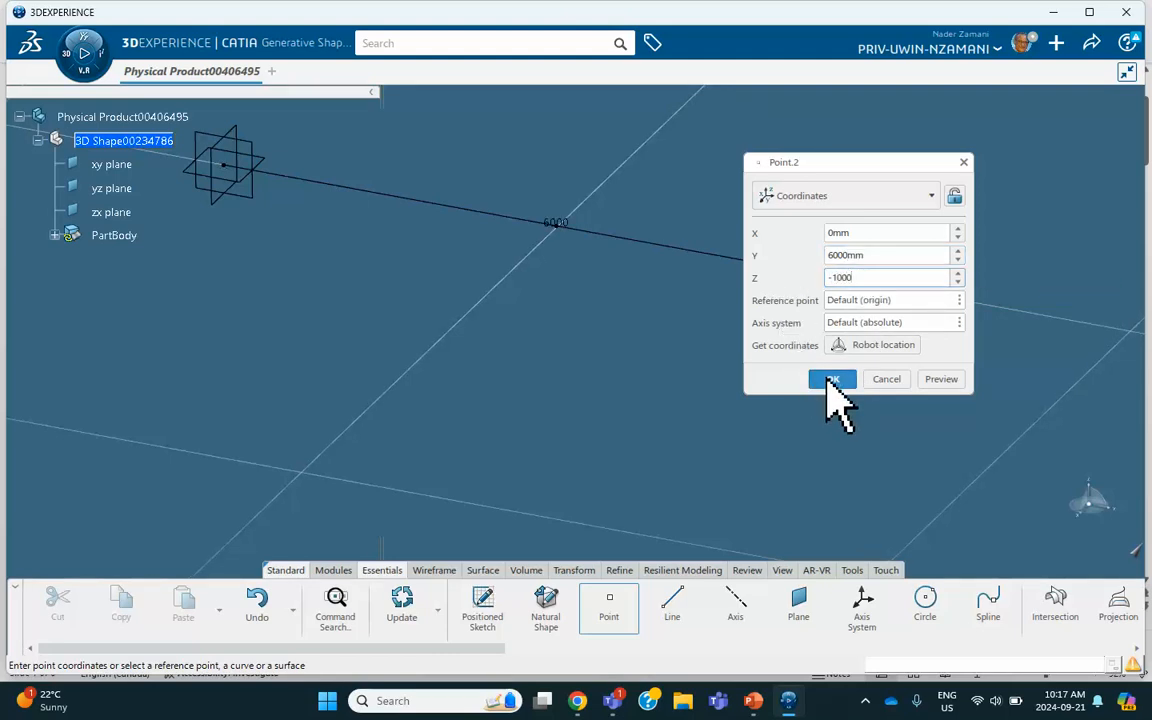
pyautogui.click(826, 384)
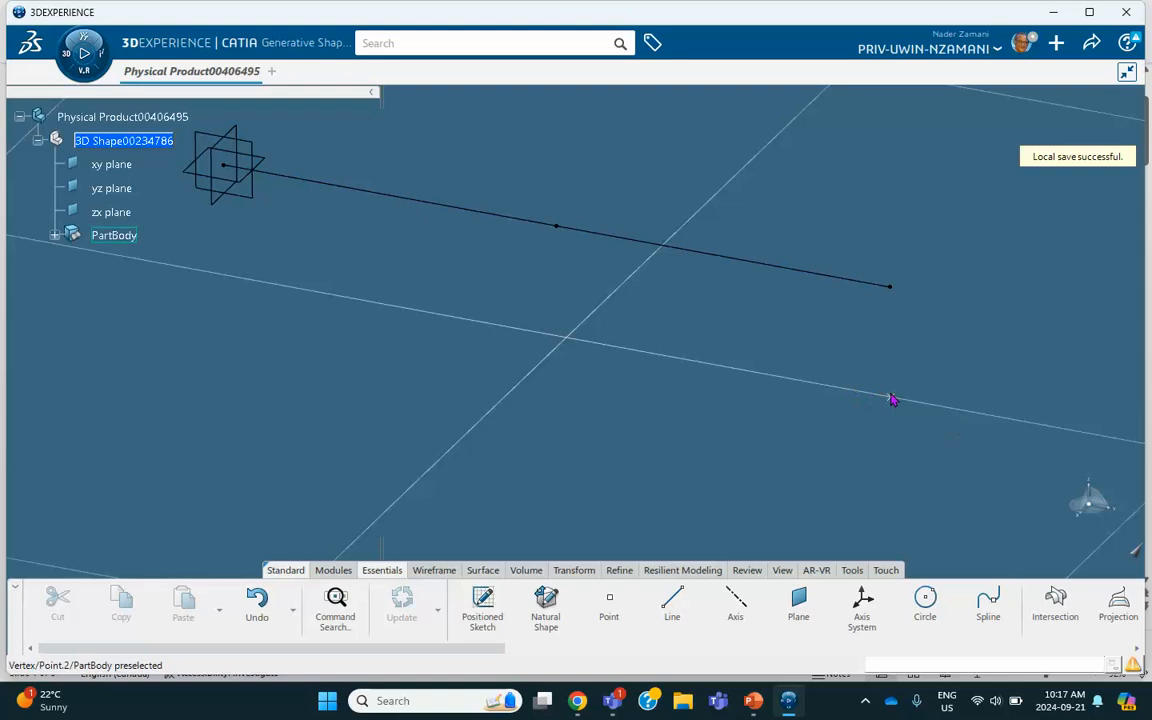
pyautogui.moveTo(738, 392); pyautogui.dragTo(766, 317, button='middle')
pyautogui.click(803, 317)
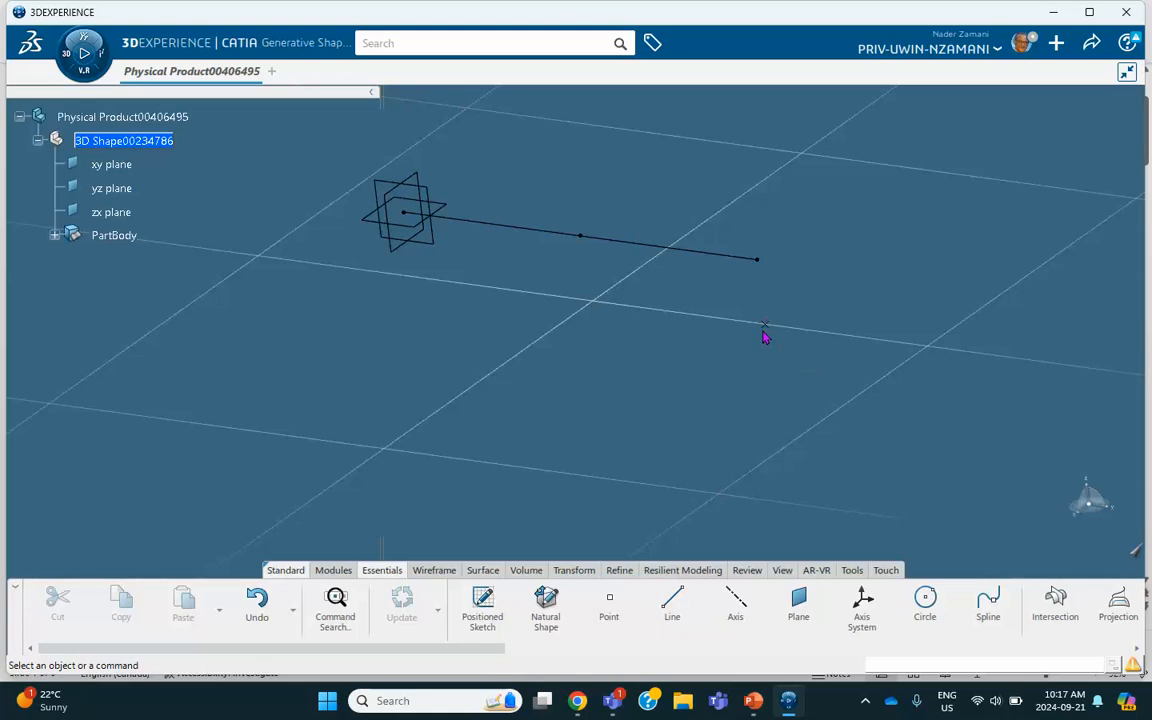
pyautogui.moveTo(635, 379); pyautogui.dragTo(698, 410, button='middle')
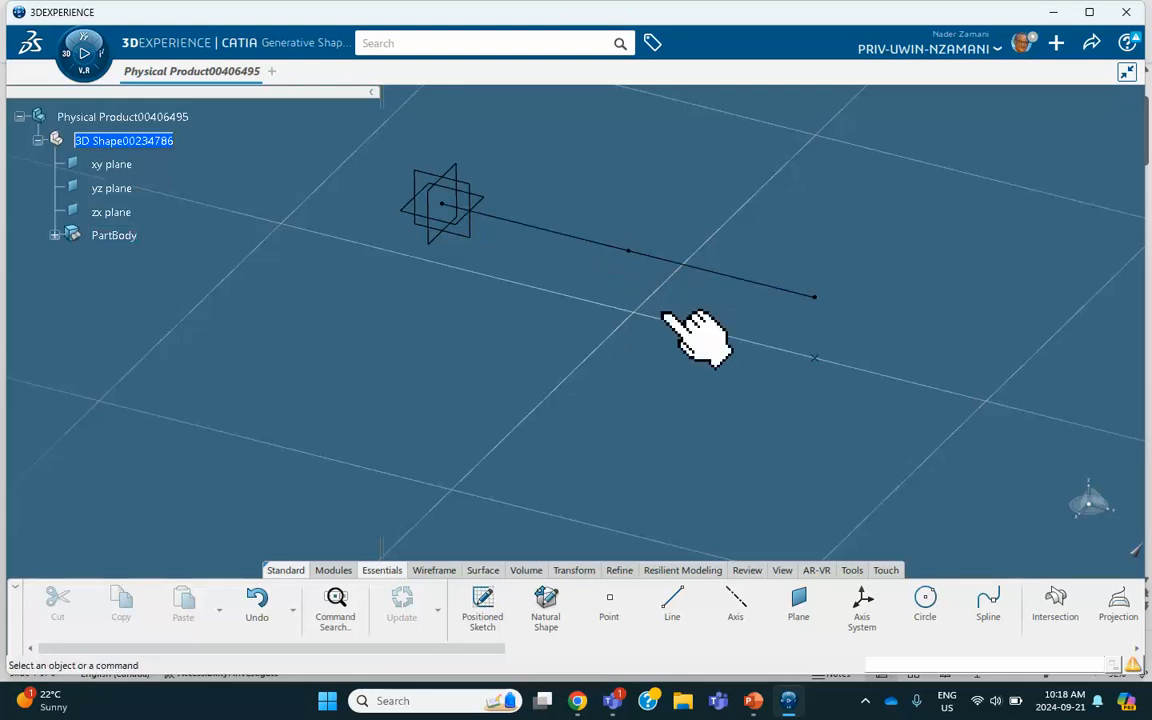
# Create one core material named "Logan example Sep 21 2024" with only the Simulation Domain enabled.
pyautogui.click(850, 570)
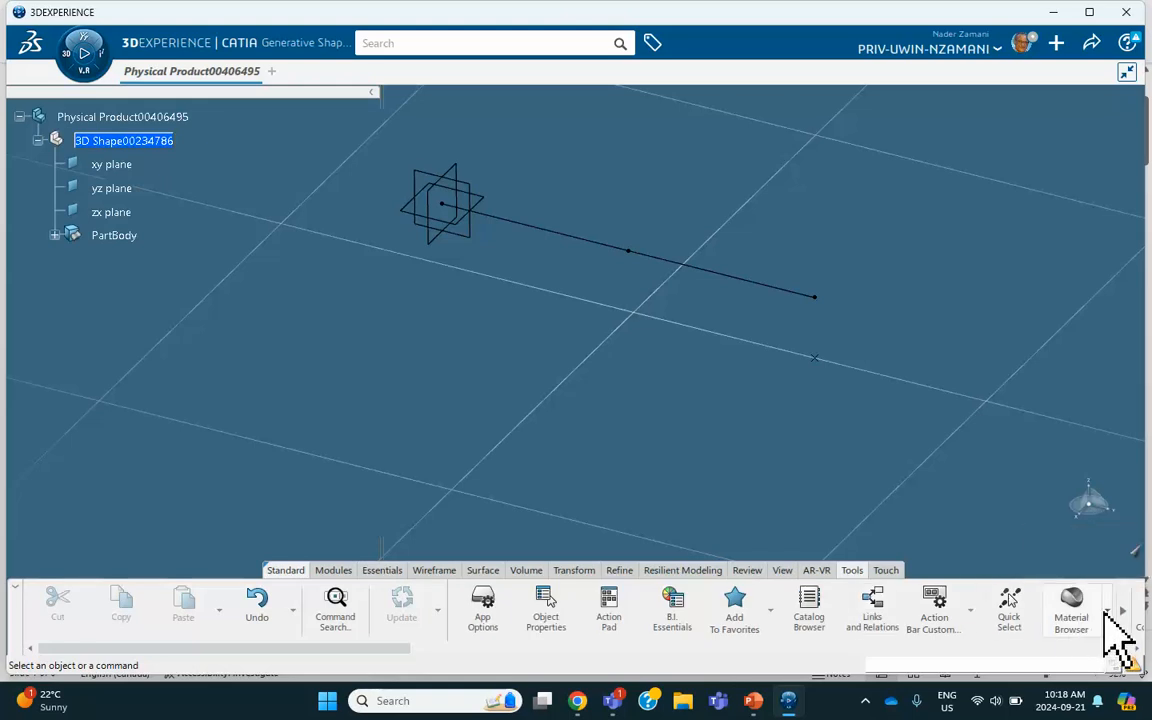
pyautogui.click(1106, 611)
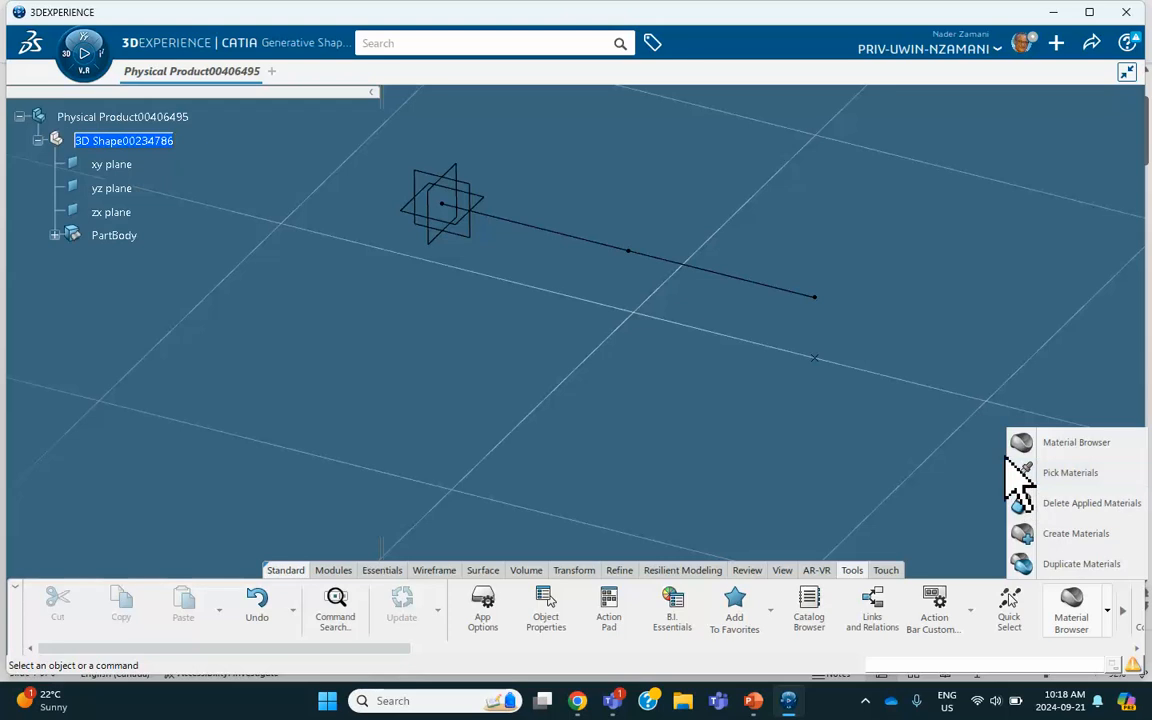
pyautogui.click(1067, 535)
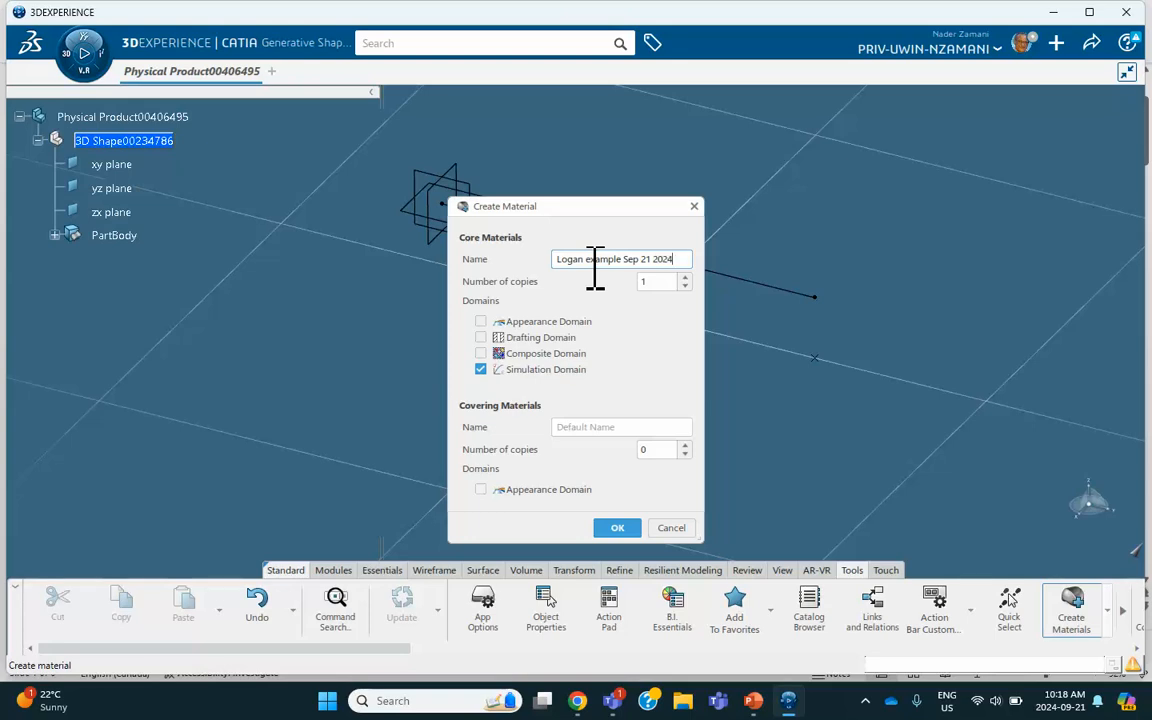
pyautogui.click(617, 528)
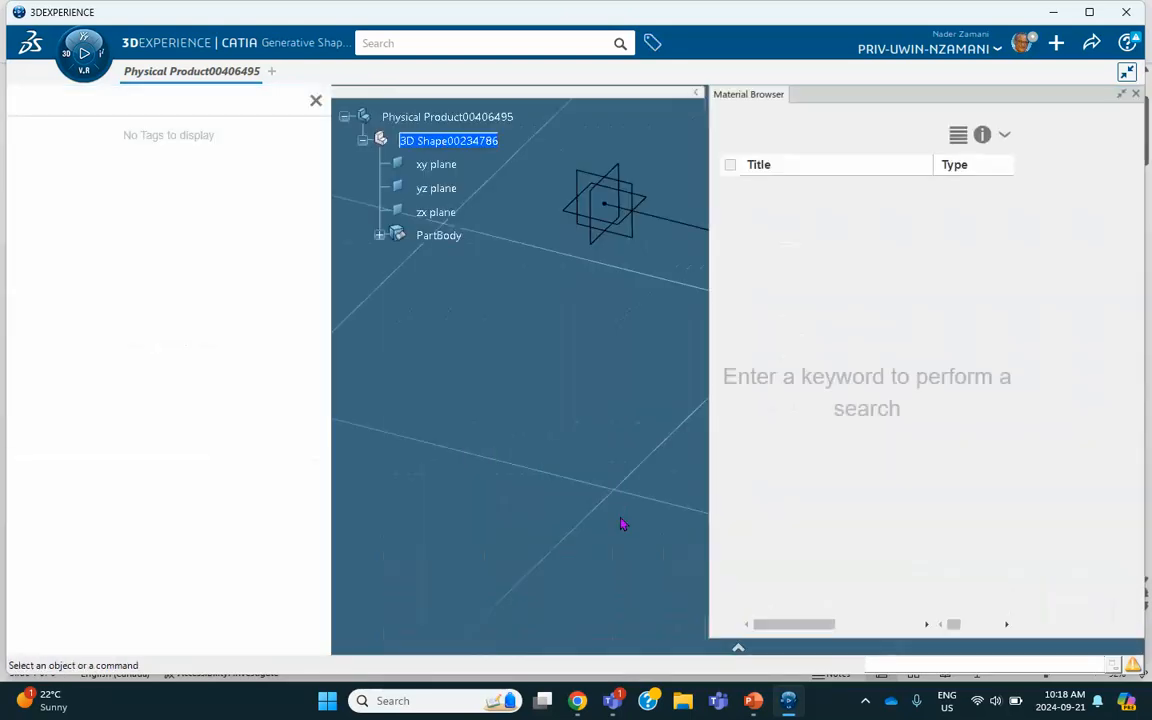
# Apply the "Logan example Sep 21 2024" core material to the physical product and close the Material Browser.
pyautogui.click(316, 102)
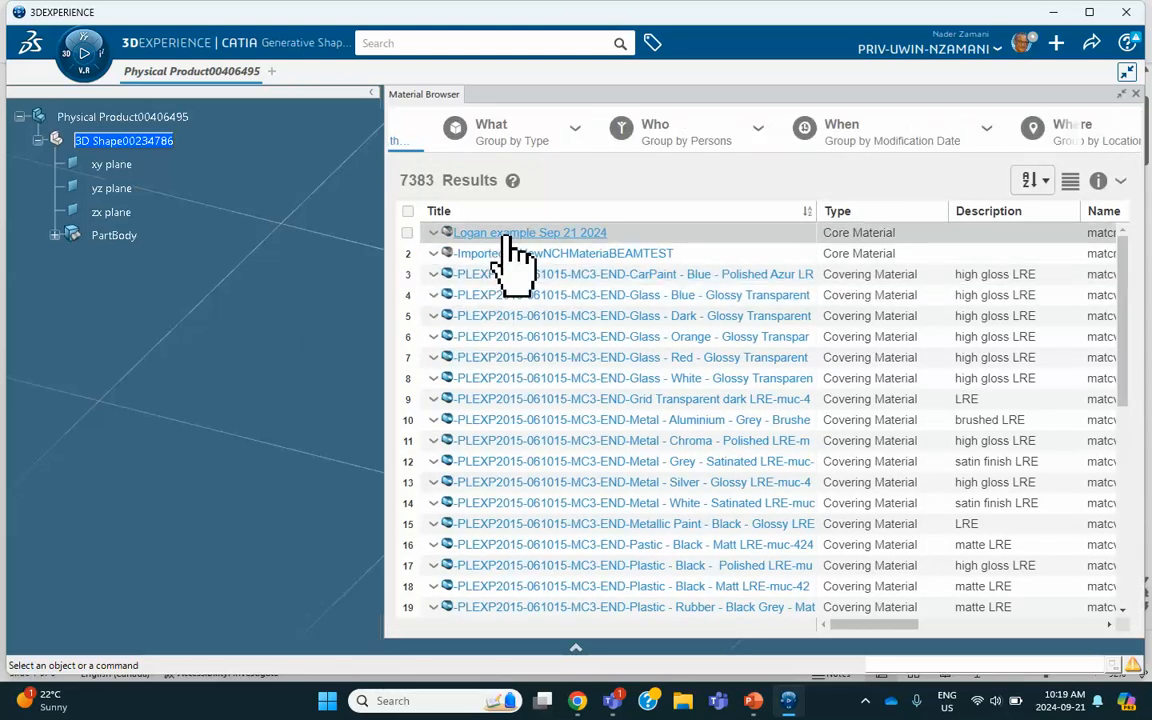
pyautogui.click(432, 228)
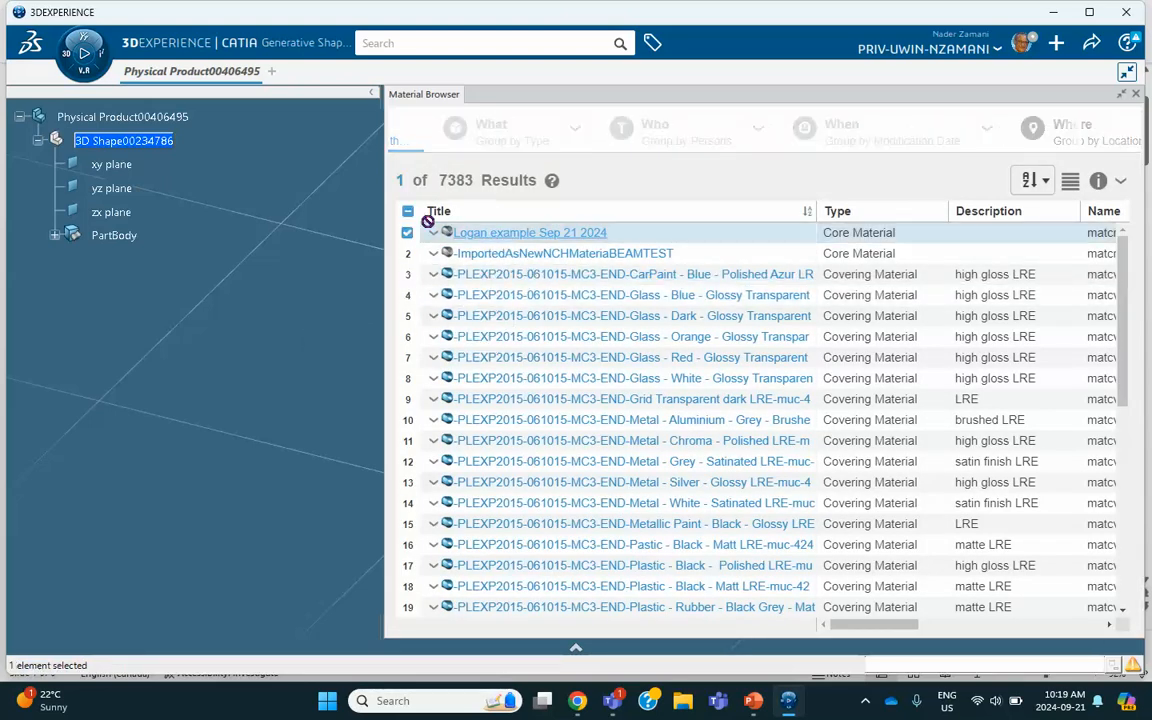
pyautogui.click(145, 116)
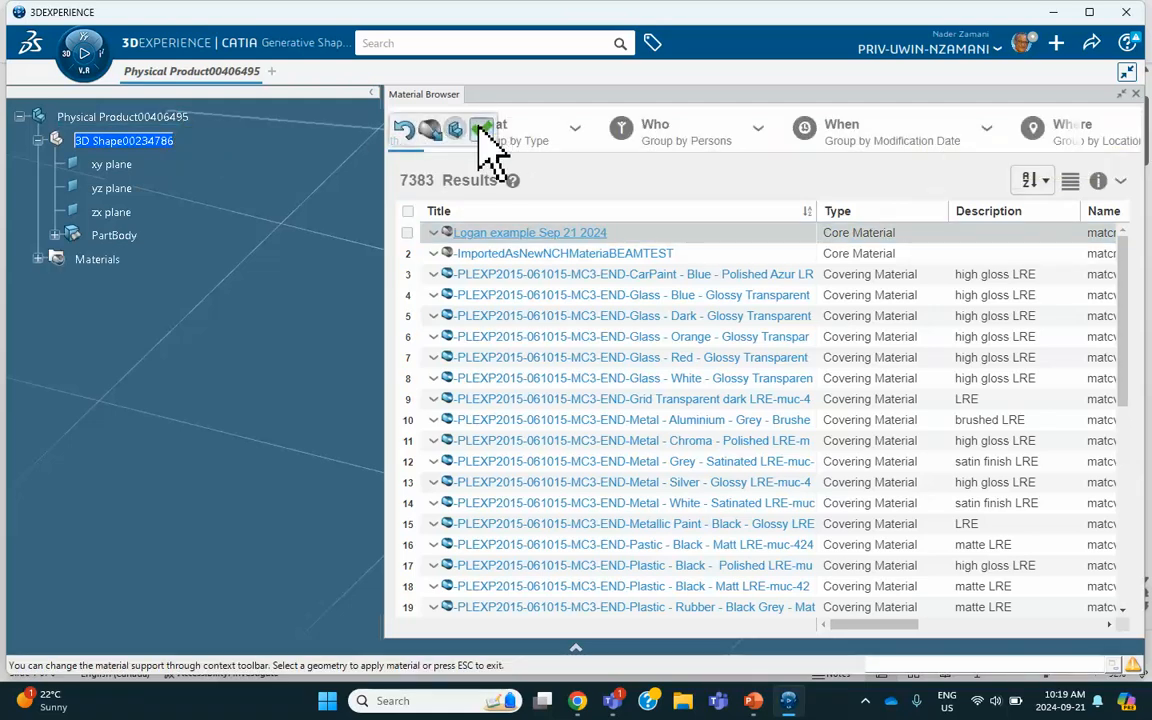
pyautogui.click(484, 128)
pyautogui.click(1134, 94)
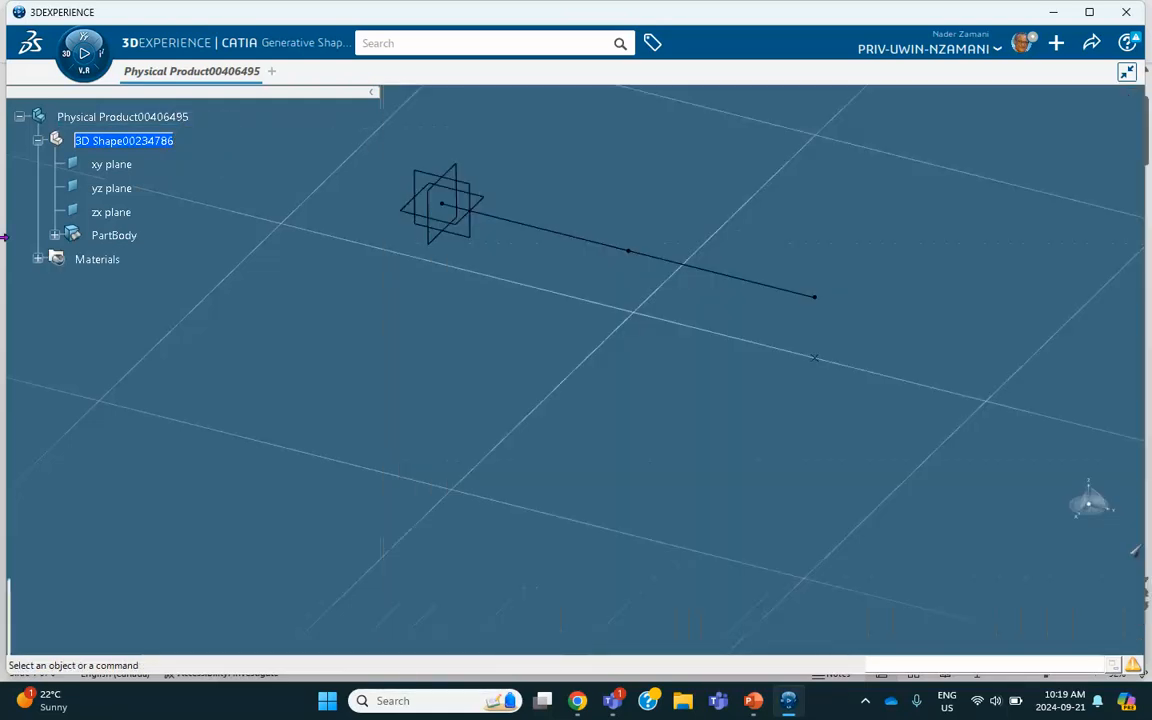
# Define isotropic Elastic behavior in the material's simulation domain with Young's modulus 210 GPa and Poisson's ratio 0.3.
pyautogui.click(38, 259)
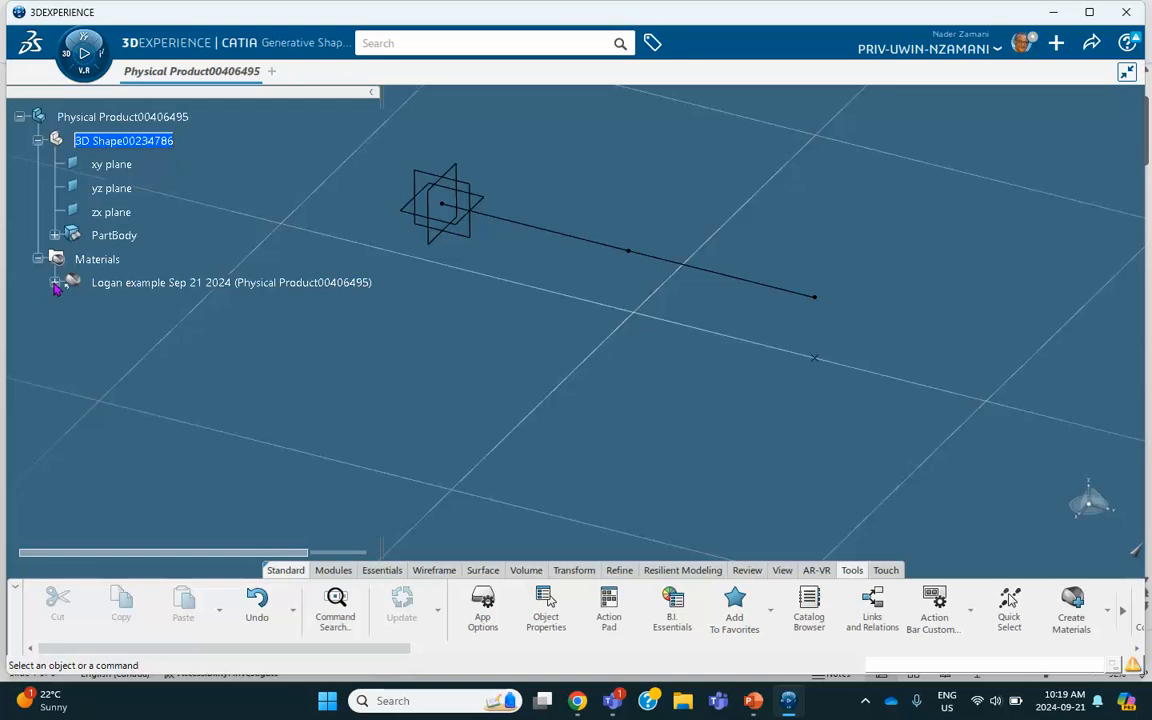
pyautogui.click(55, 283)
pyautogui.click(165, 307)
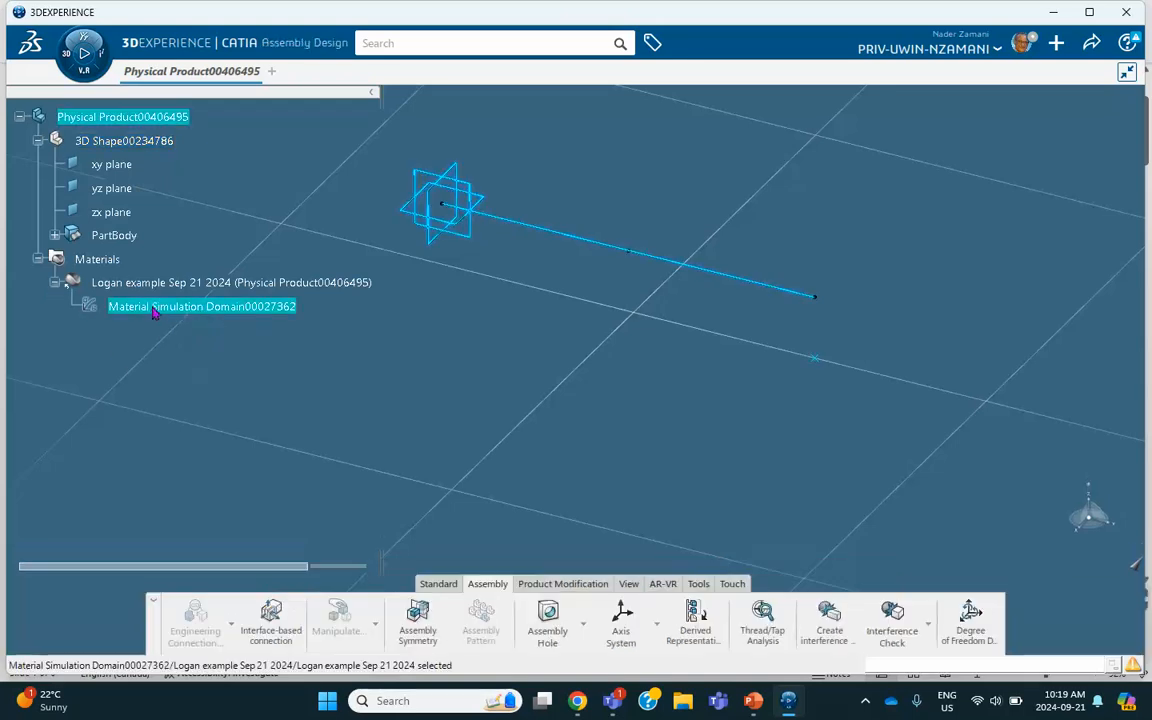
pyautogui.doubleClick(156, 309)
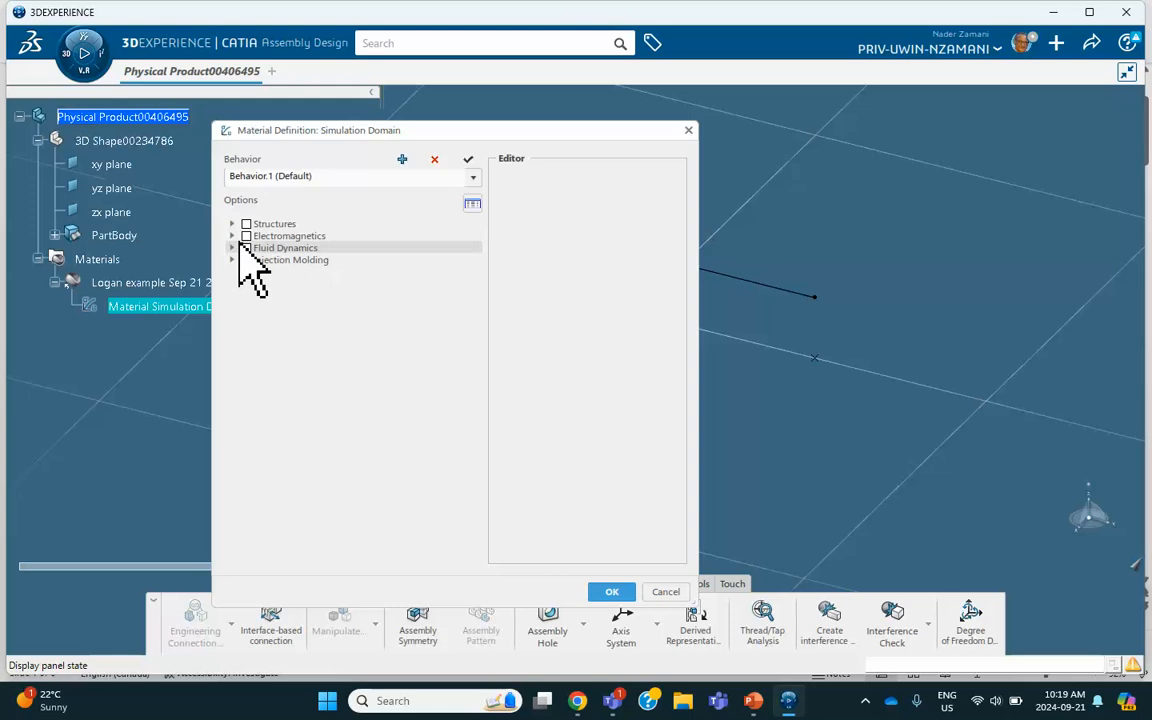
pyautogui.click(235, 225)
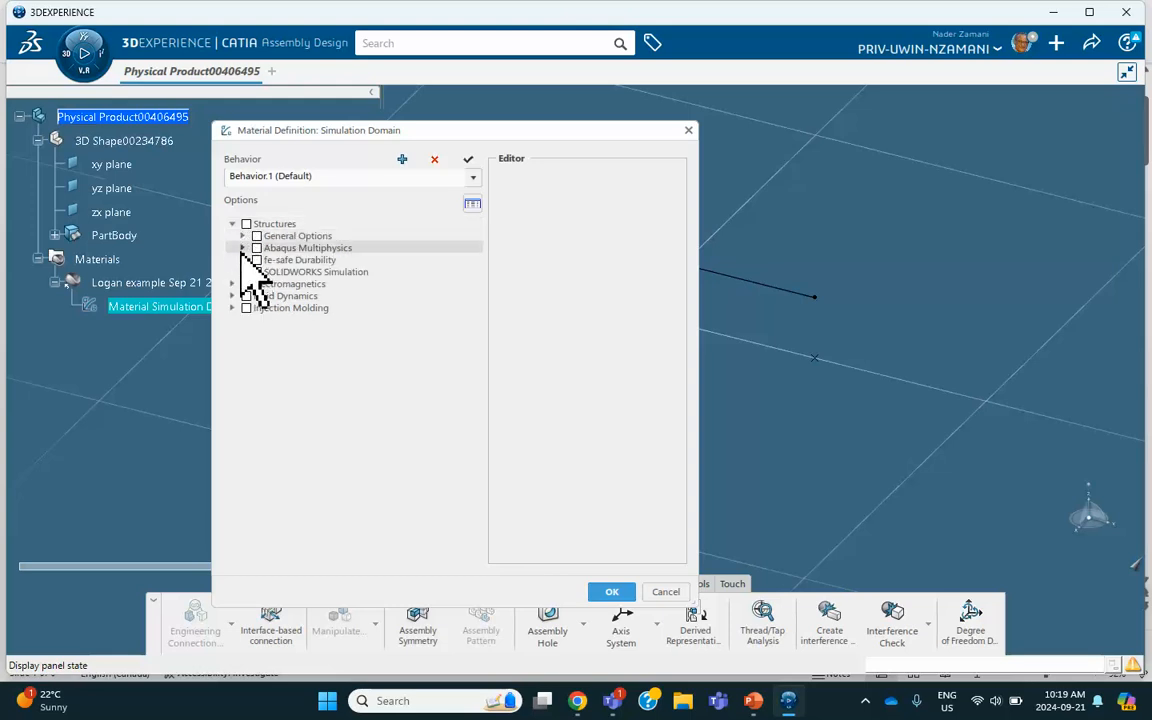
pyautogui.click(242, 248)
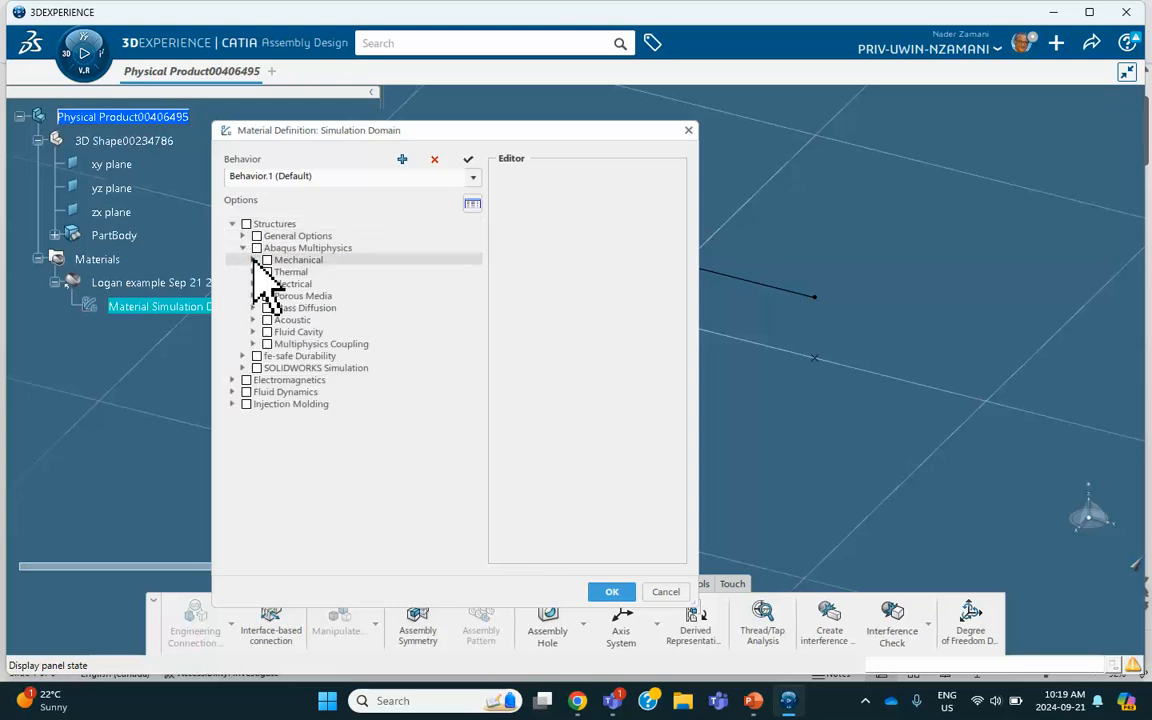
pyautogui.click(253, 260)
pyautogui.click(263, 272)
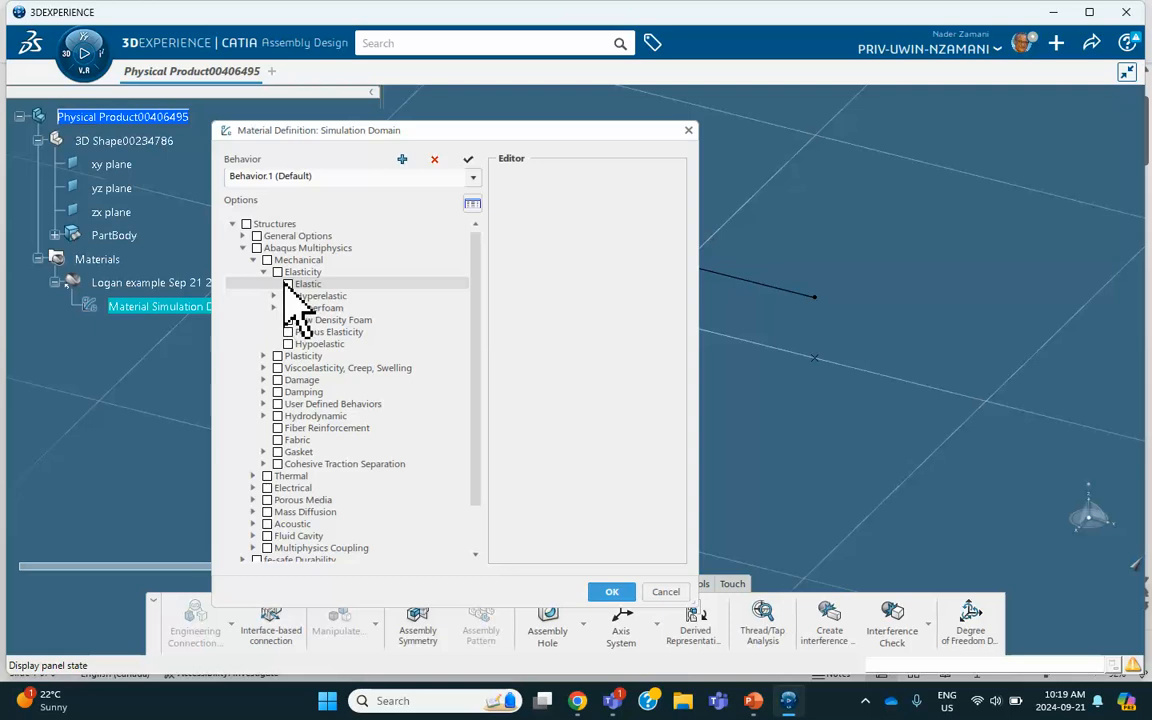
pyautogui.click(288, 284)
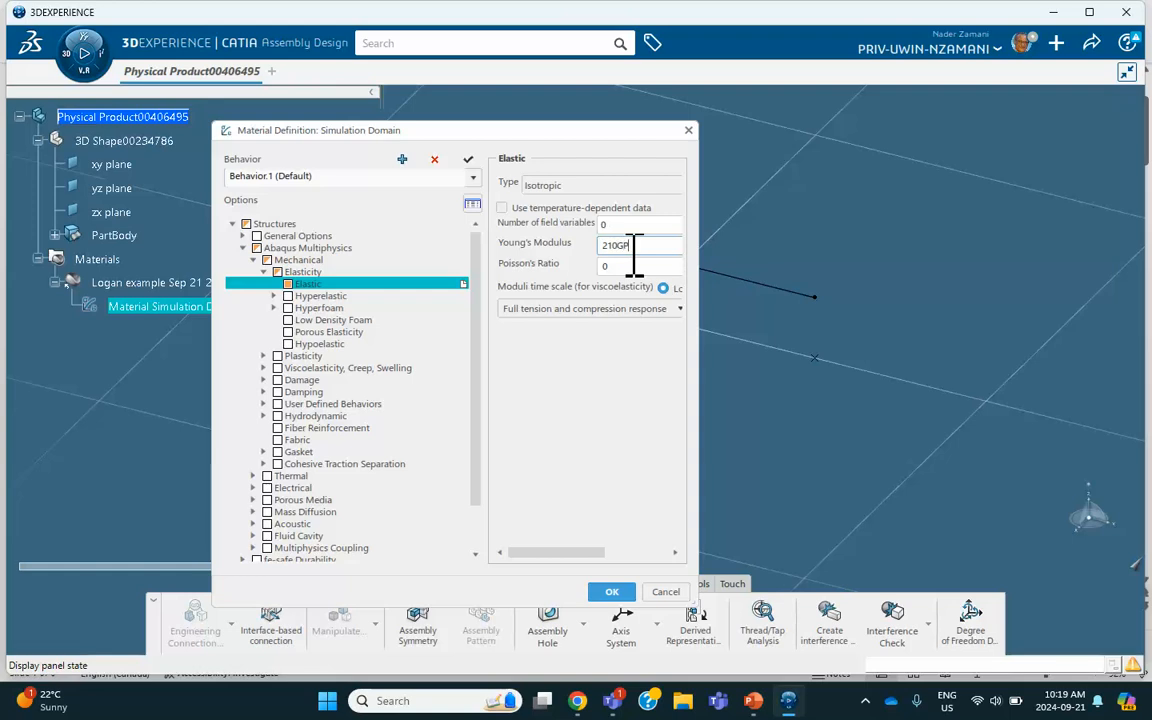
pyautogui.press('Tab')
pyautogui.click(607, 592)
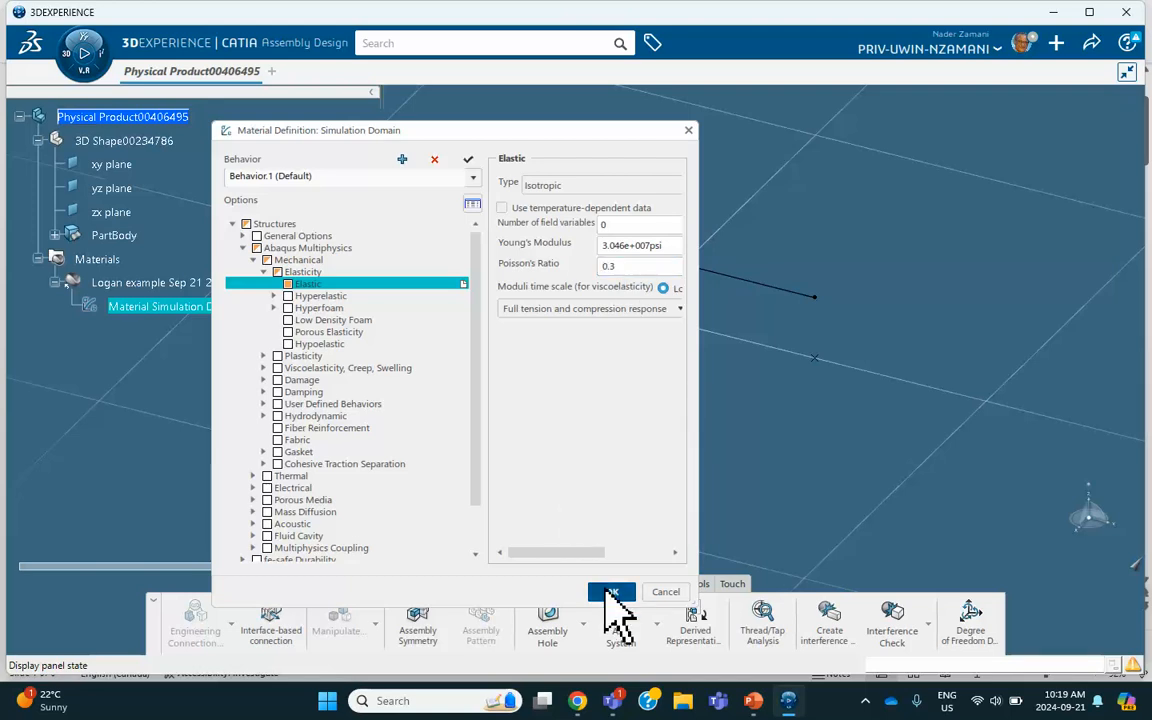
# Save the physical product together with its geometry and material.
pyautogui.click(1055, 44)
pyautogui.click(1093, 45)
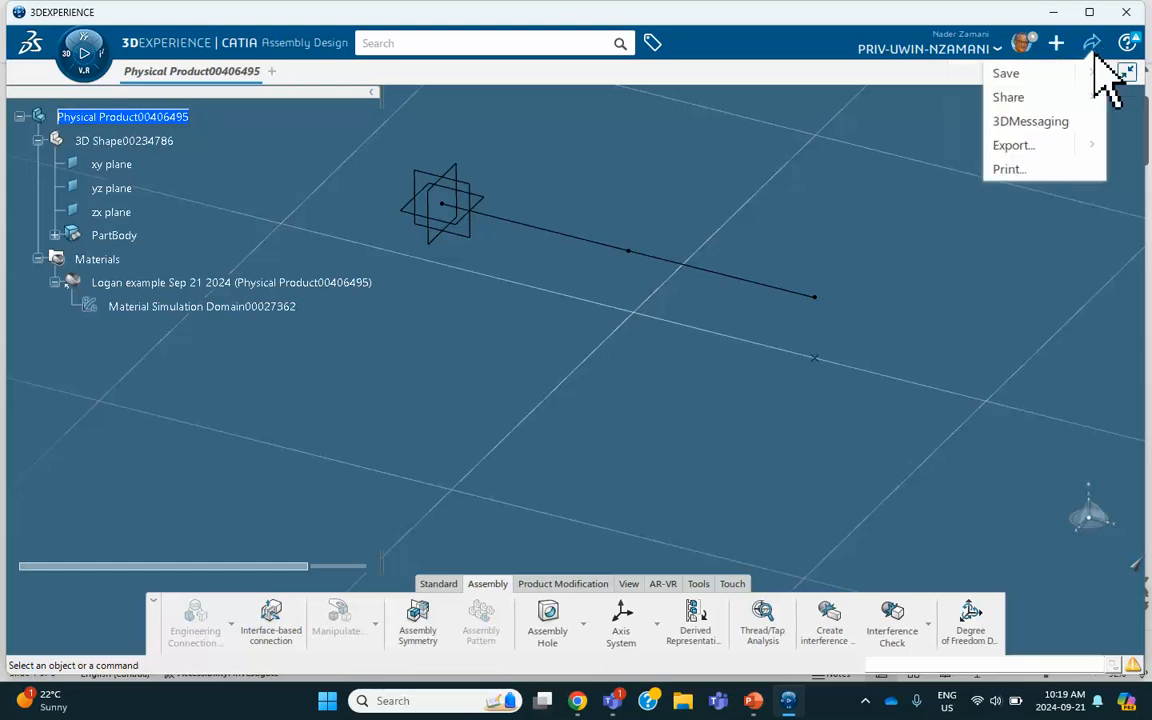
pyautogui.click(1060, 75)
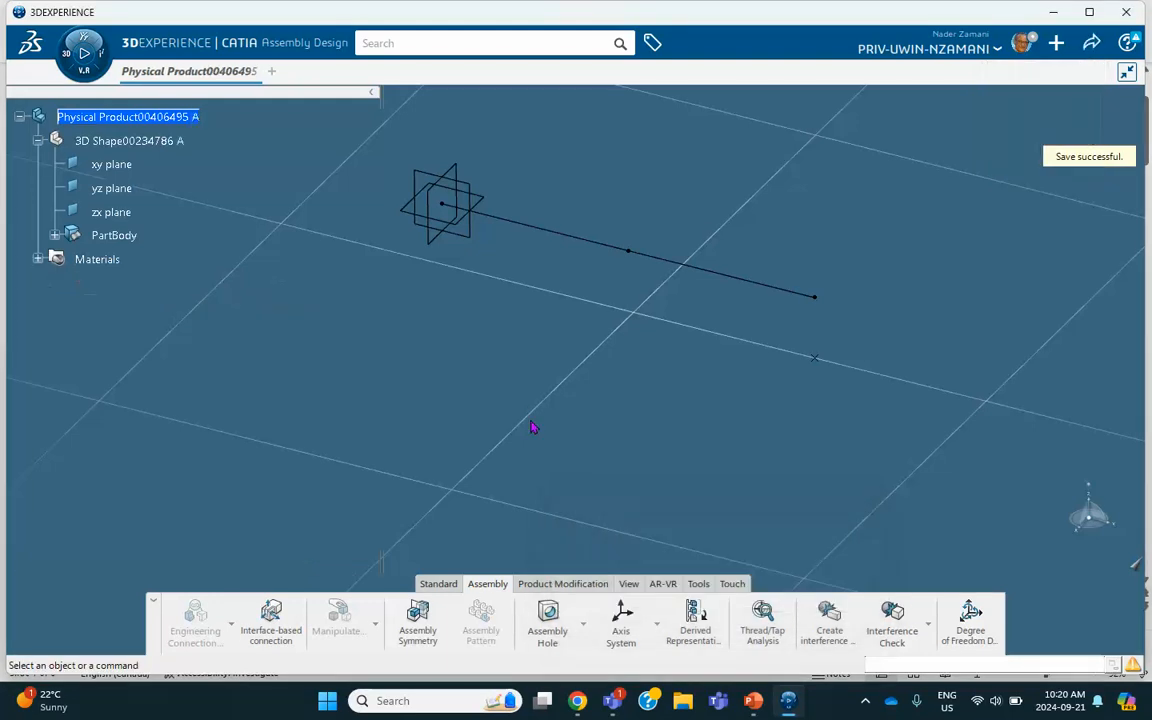
pyautogui.rightClick(165, 118)
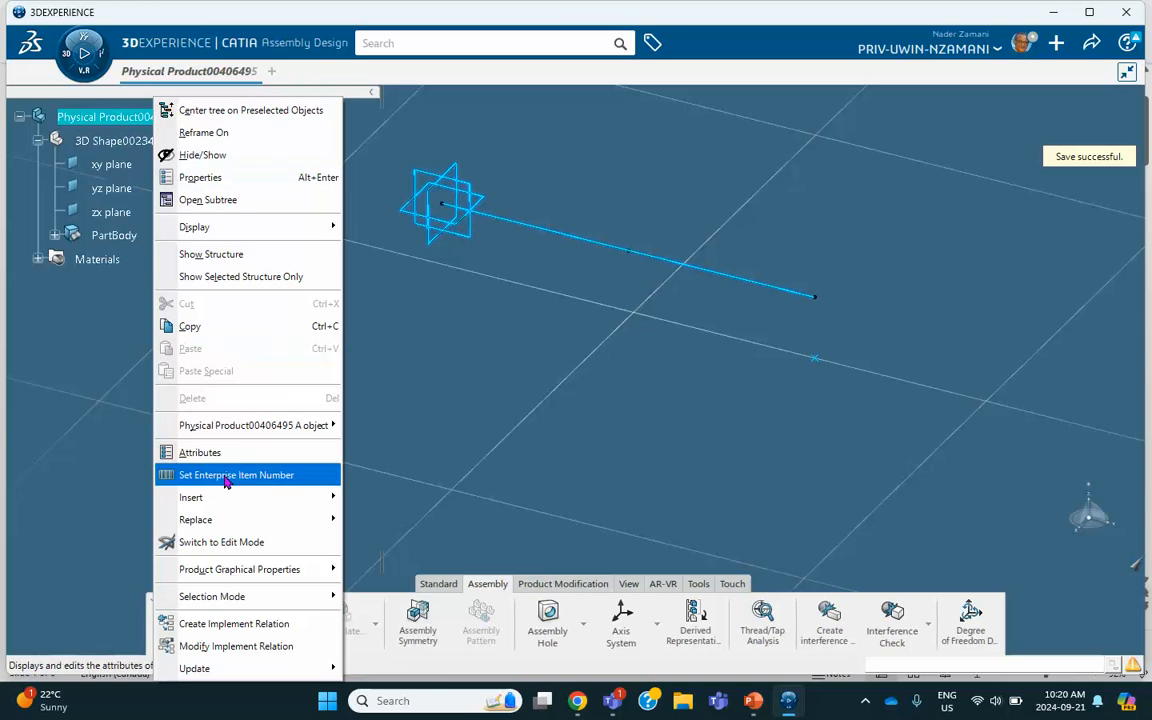
pyautogui.moveTo(232, 498)
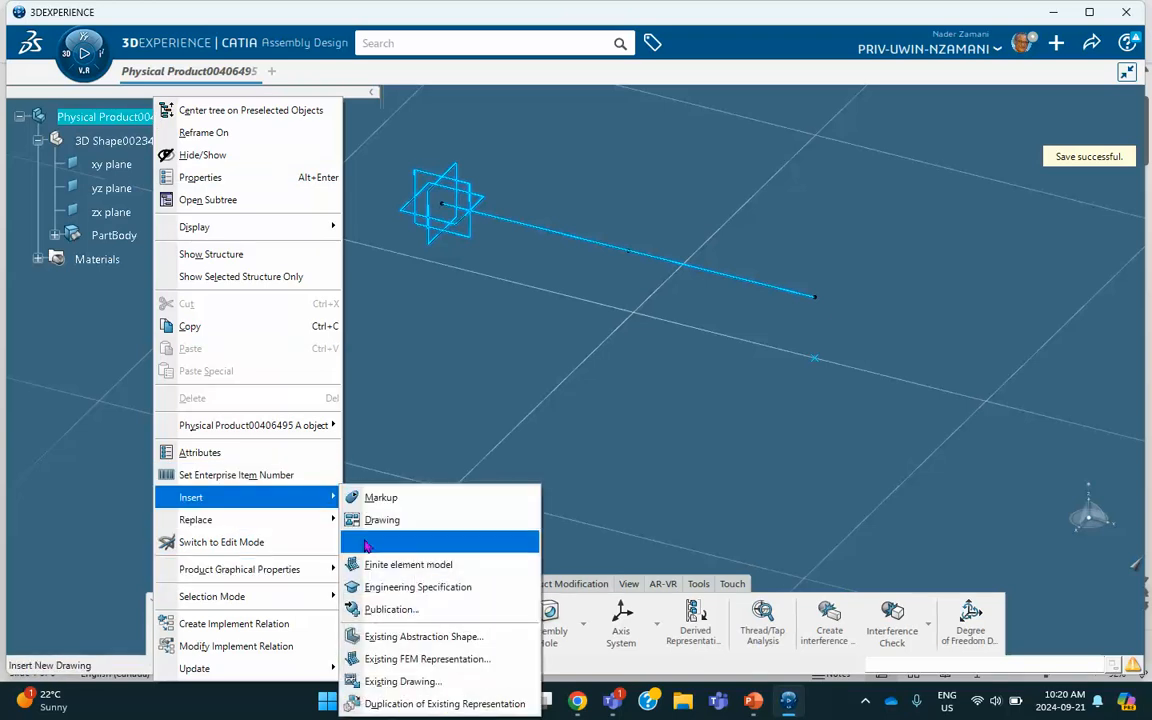
pyautogui.click(416, 467)
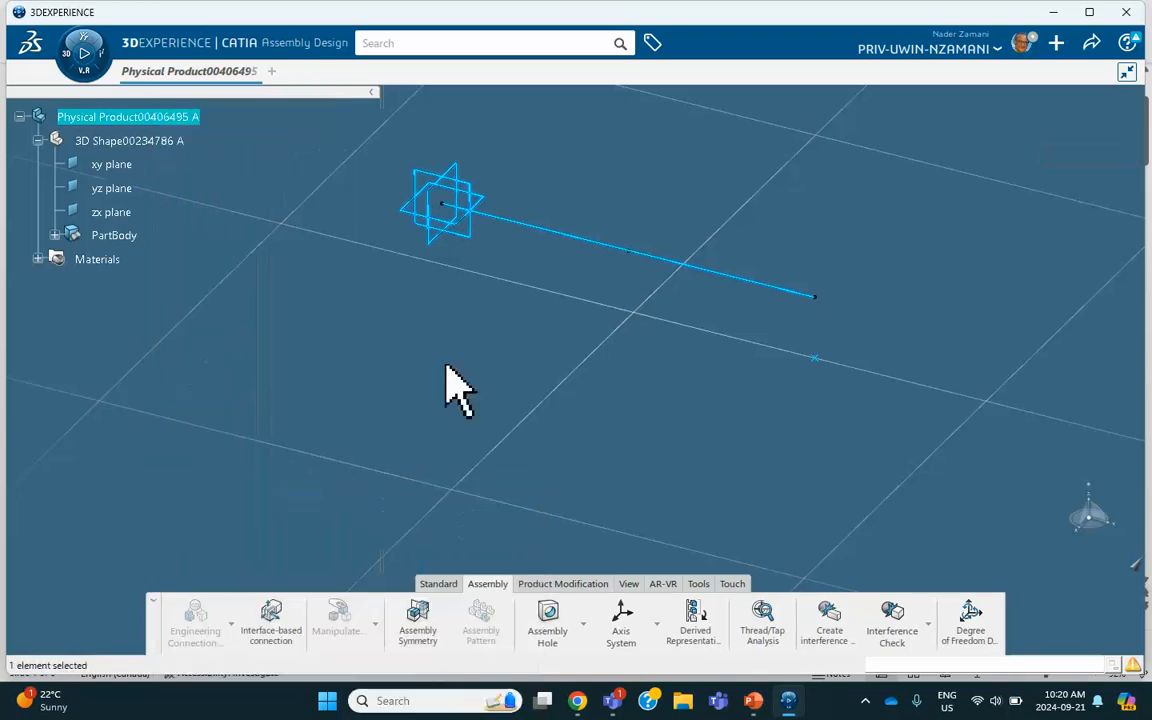
# Switch to the SIMULIA structural model app and create an Empty FEM for the physical product.
pyautogui.click(64, 48)
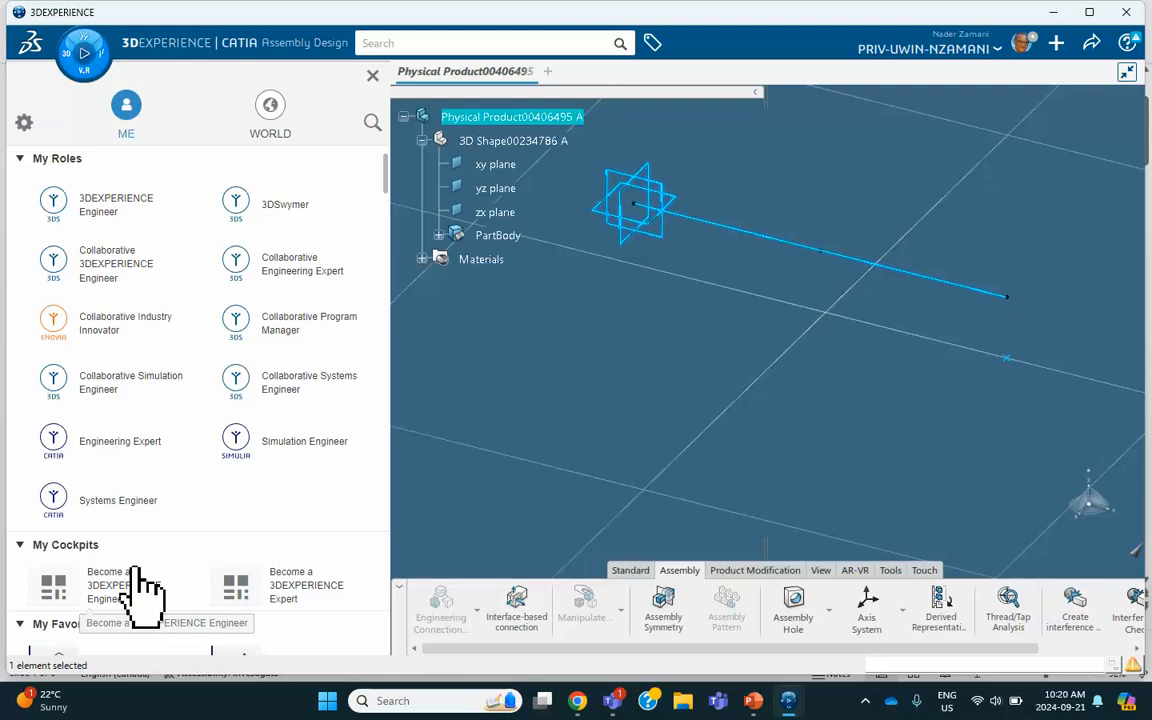
pyautogui.scroll(-3, 130, 598)
pyautogui.click(115, 403)
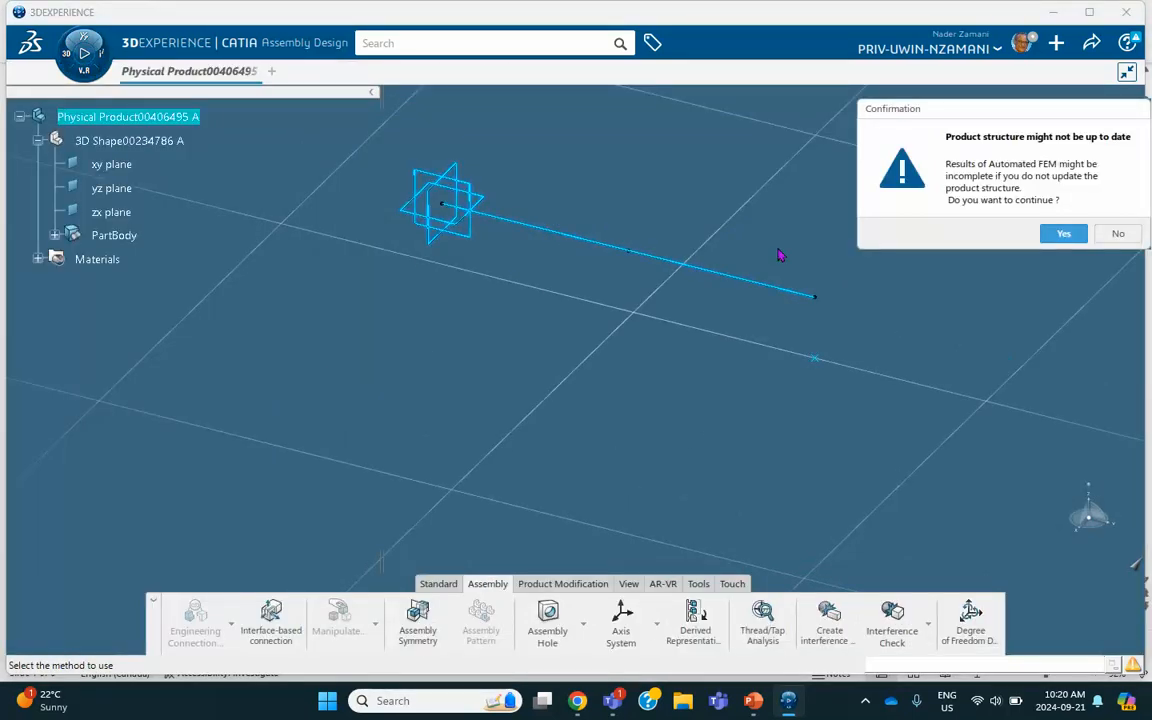
pyautogui.click(1064, 233)
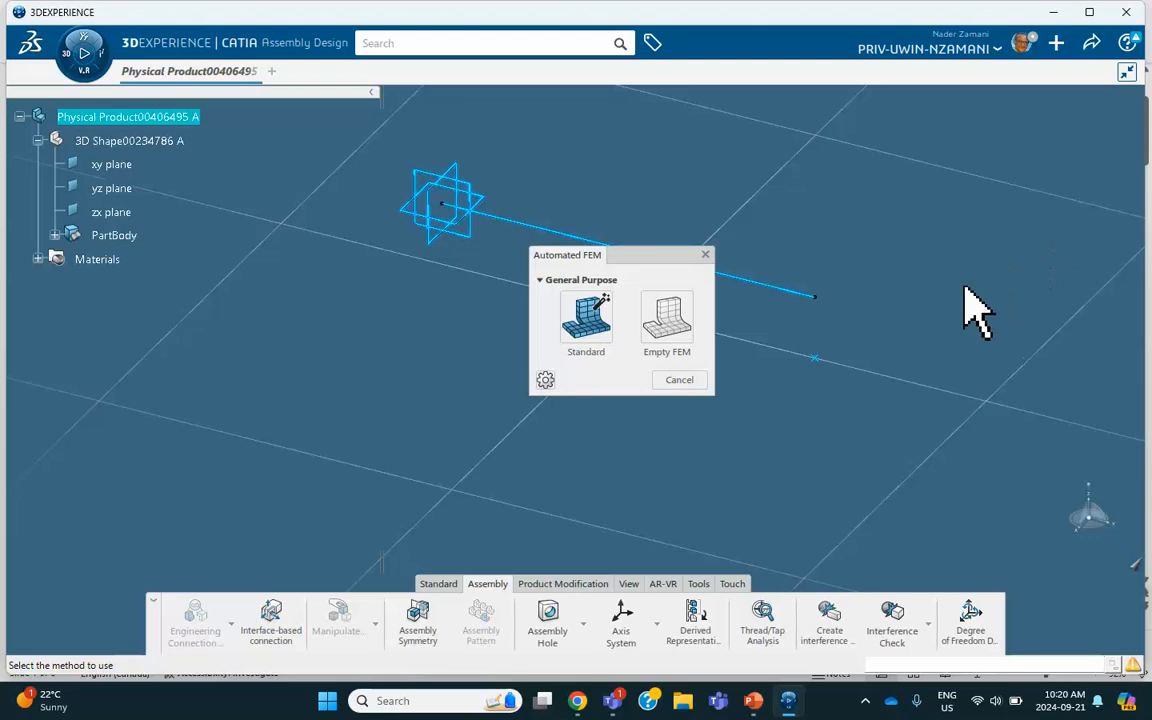
pyautogui.click(655, 322)
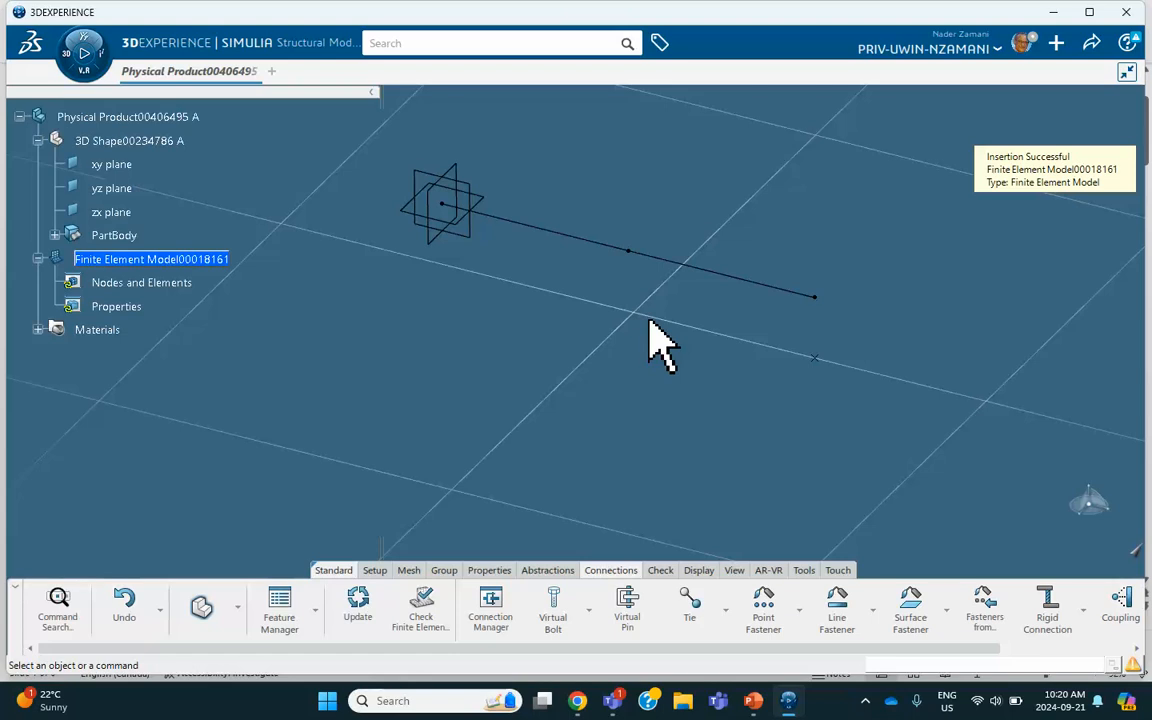
# Create a linear beam mesh on the first line with a 3000 mm mesh size and generate its elements.
pyautogui.click(408, 571)
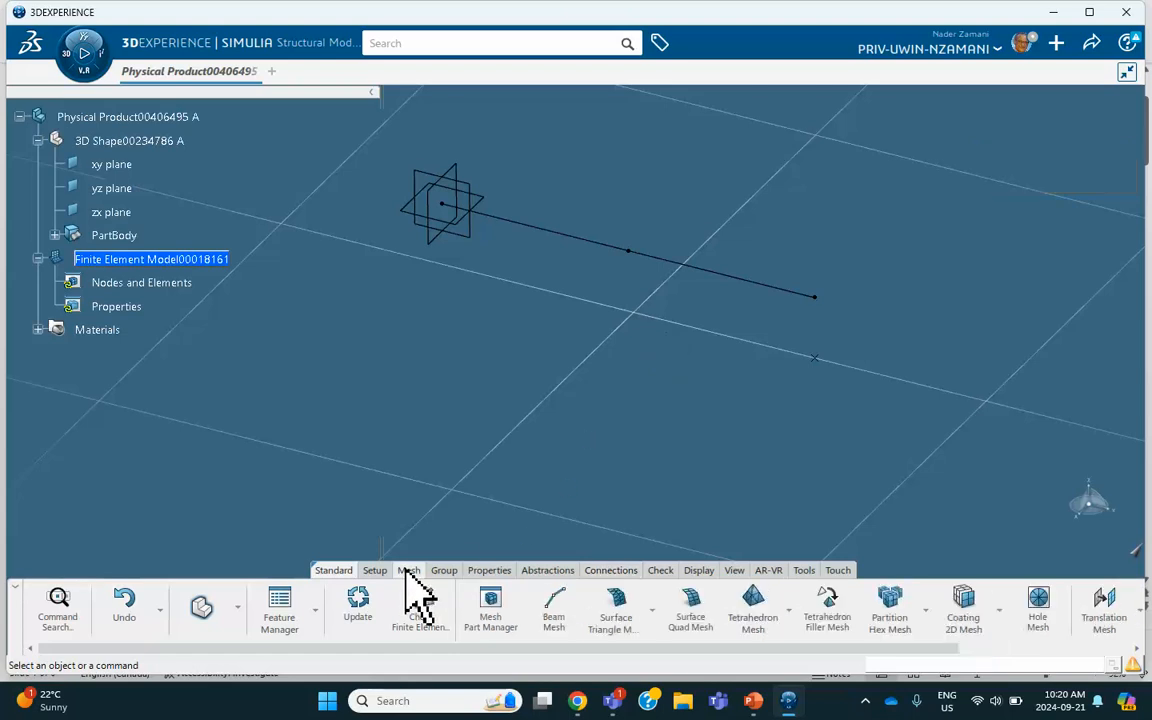
pyautogui.click(550, 612)
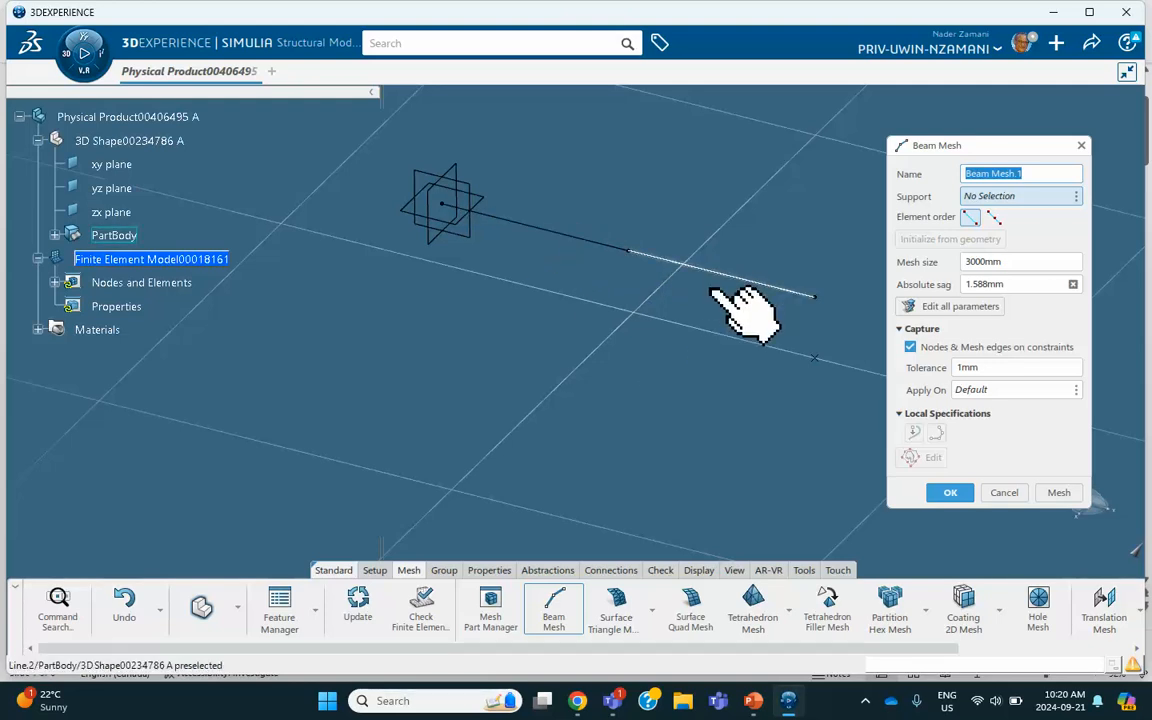
pyautogui.click(555, 236)
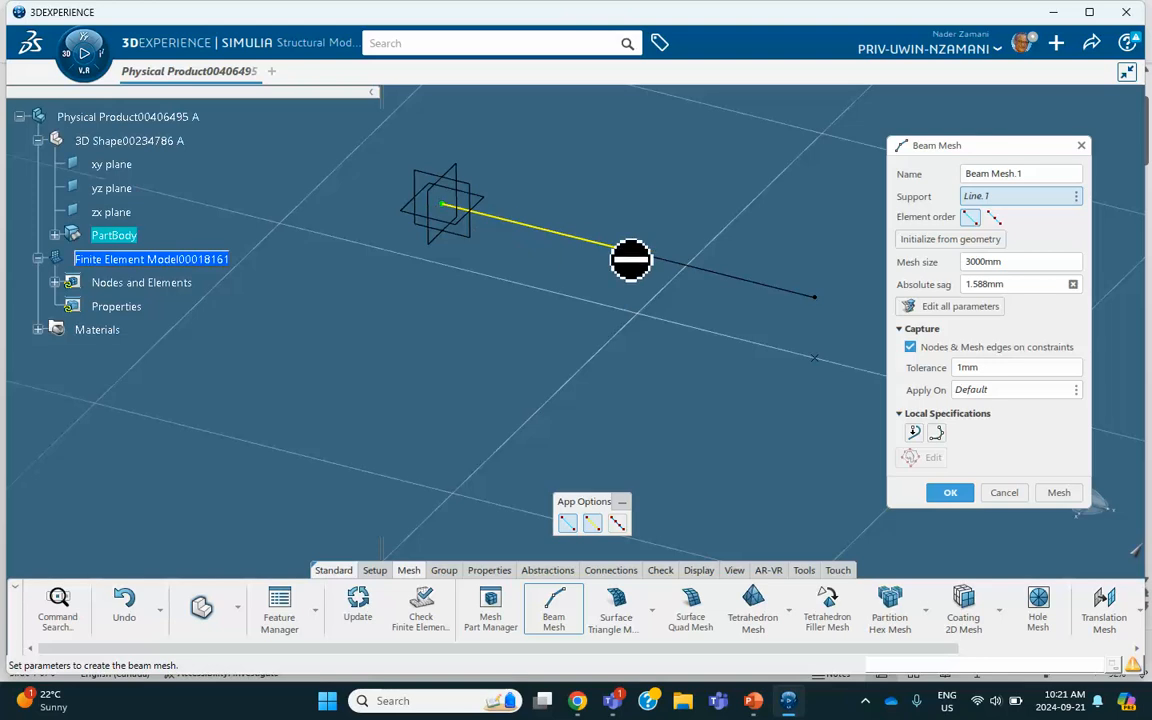
pyautogui.click(1058, 492)
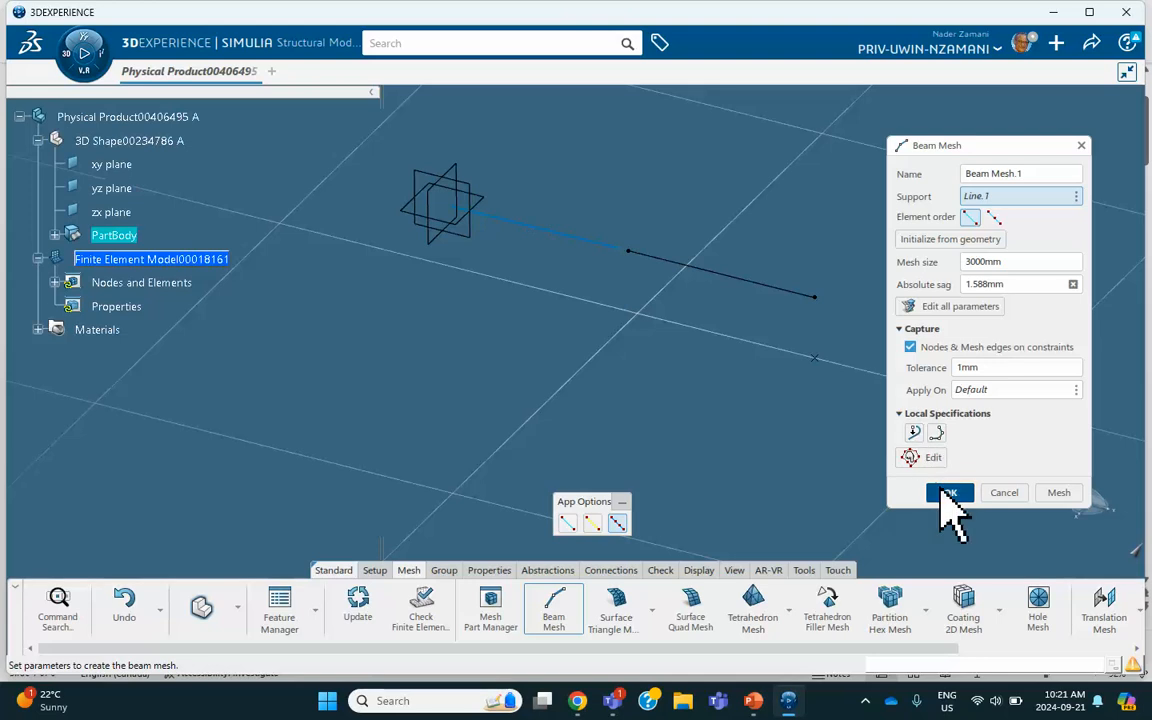
pyautogui.click(945, 492)
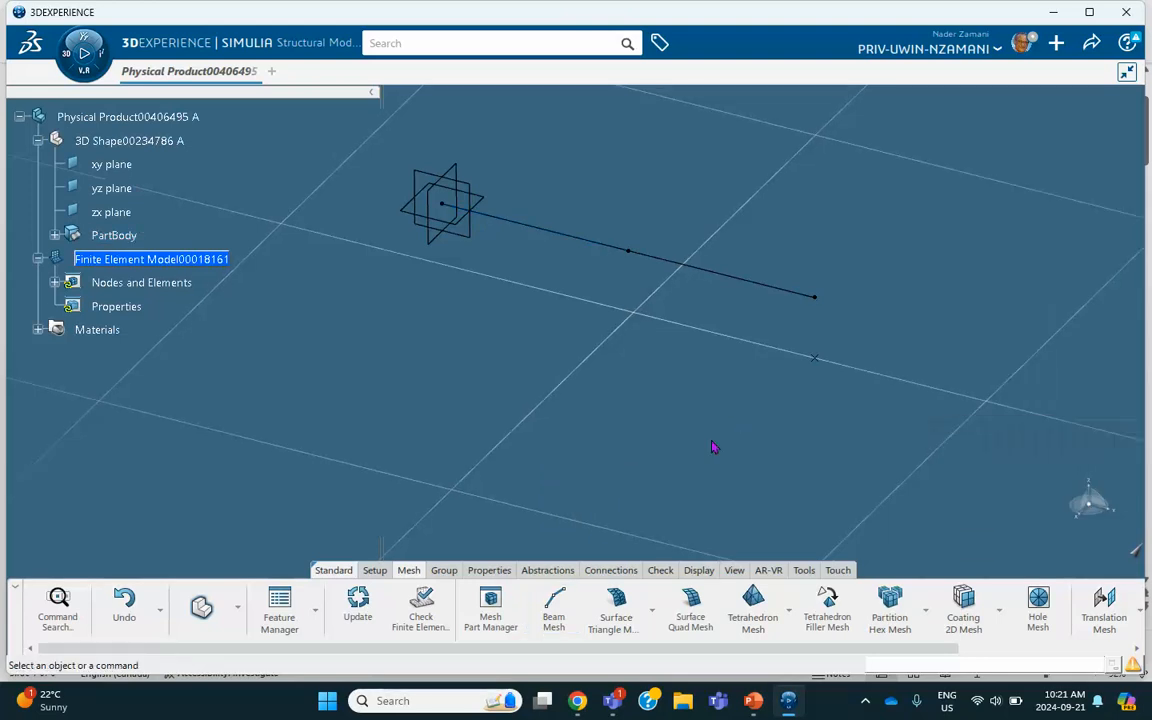
# Create a second linear beam mesh on the second line with a 3000 mm mesh size.
pyautogui.click(560, 608)
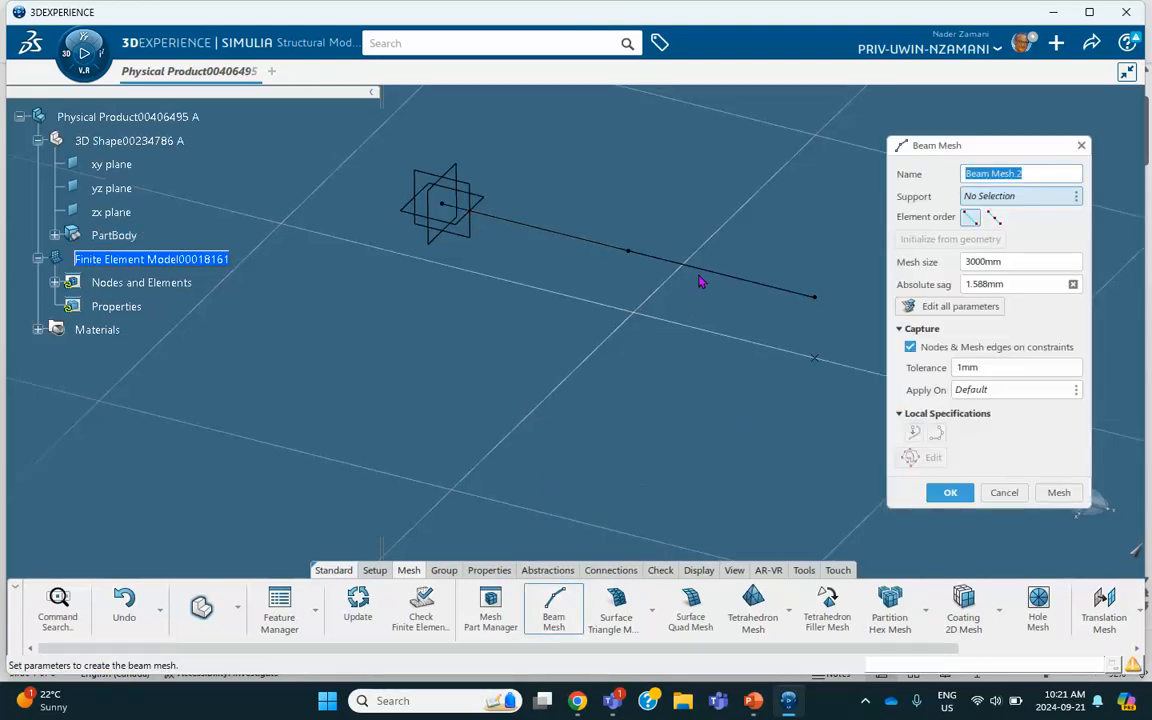
pyautogui.click(722, 277)
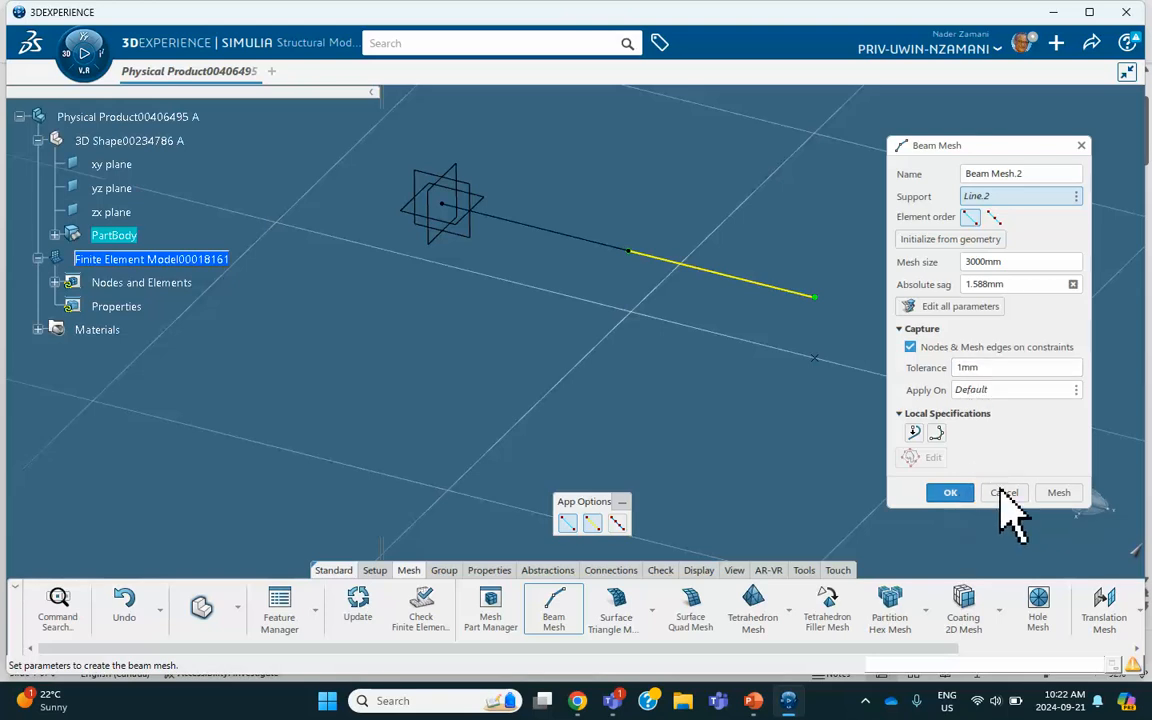
pyautogui.click(950, 494)
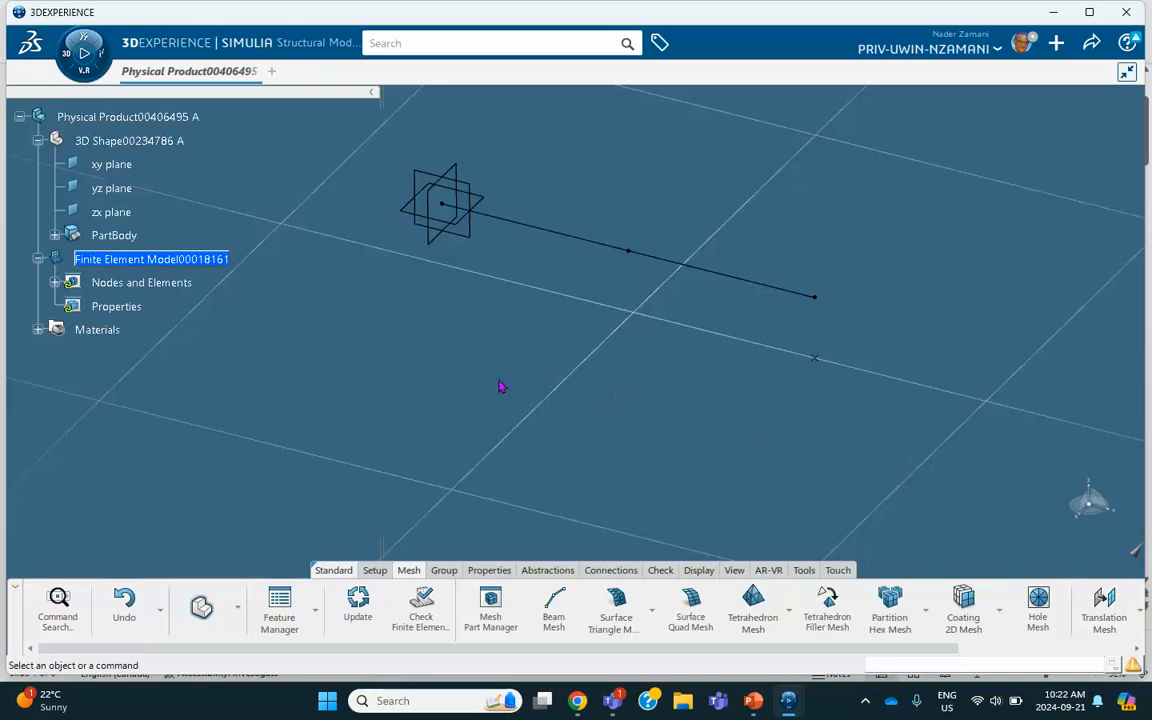
# Update the finite element model to bring its node and element numbering up to date.
pyautogui.moveTo(473, 387); pyautogui.dragTo(440, 384, button='middle')
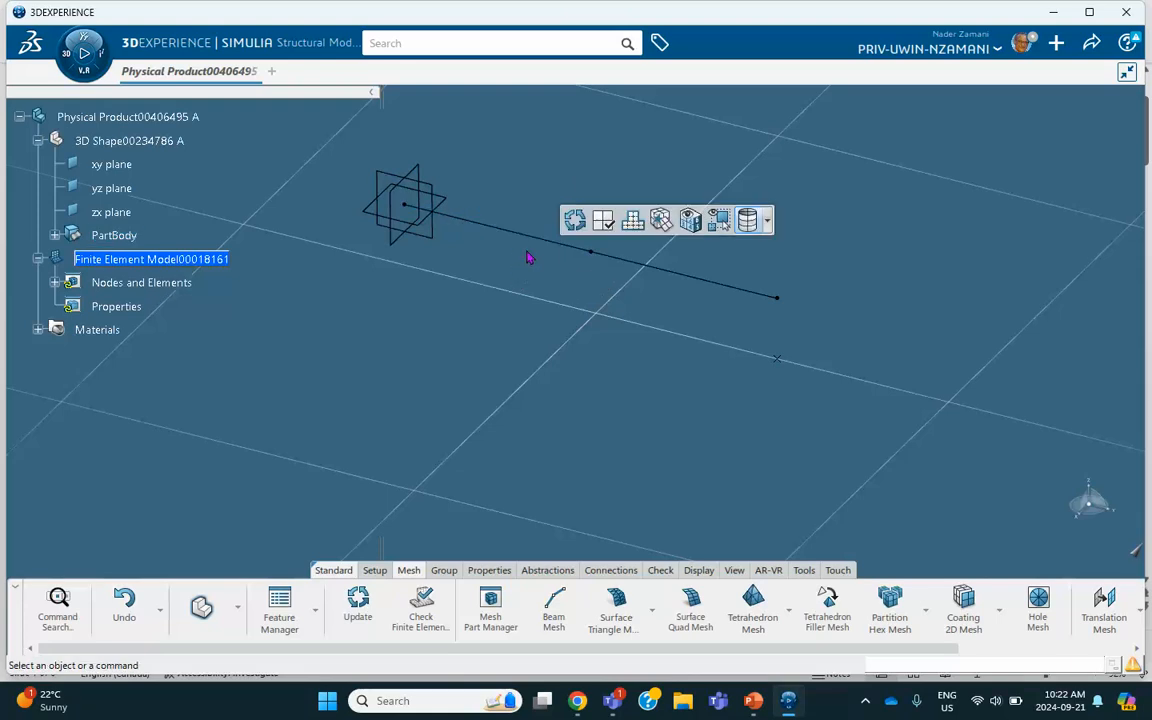
pyautogui.click(692, 222)
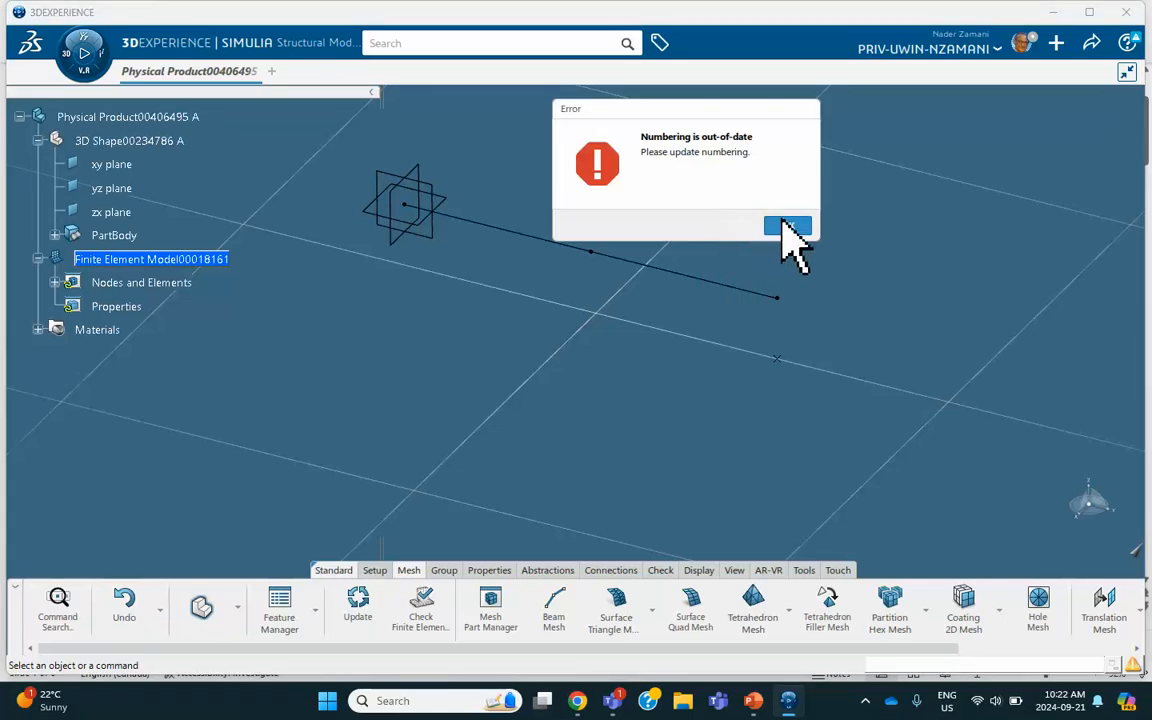
pyautogui.click(784, 224)
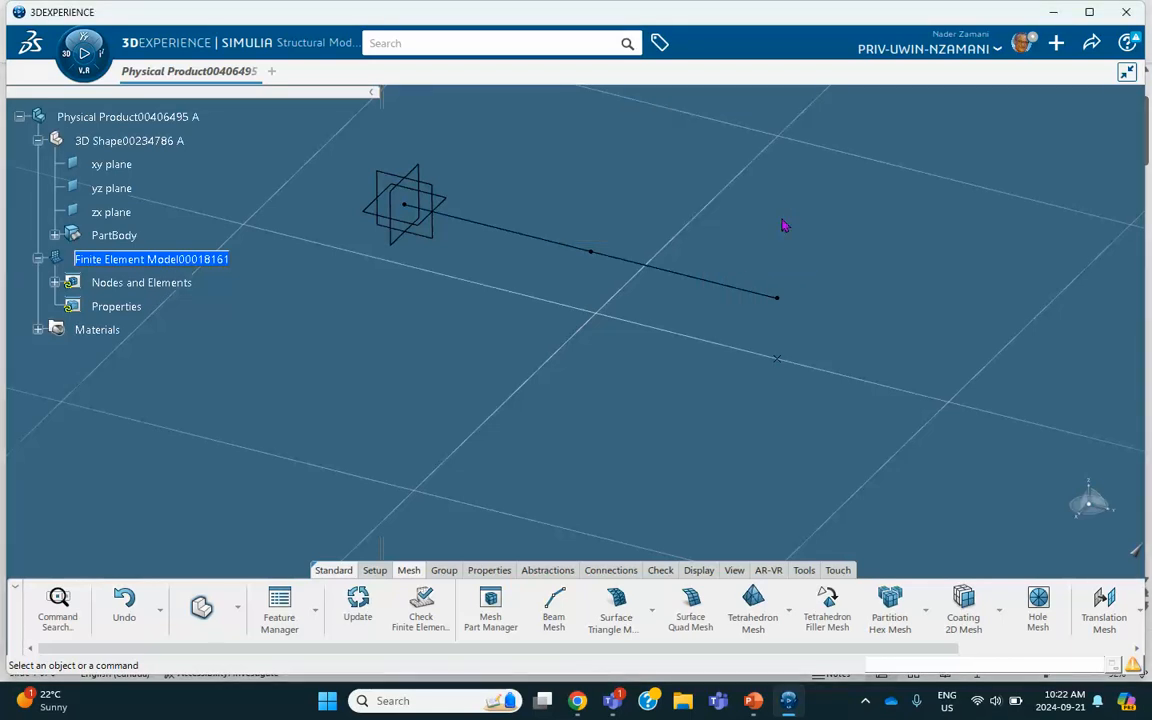
pyautogui.click(358, 603)
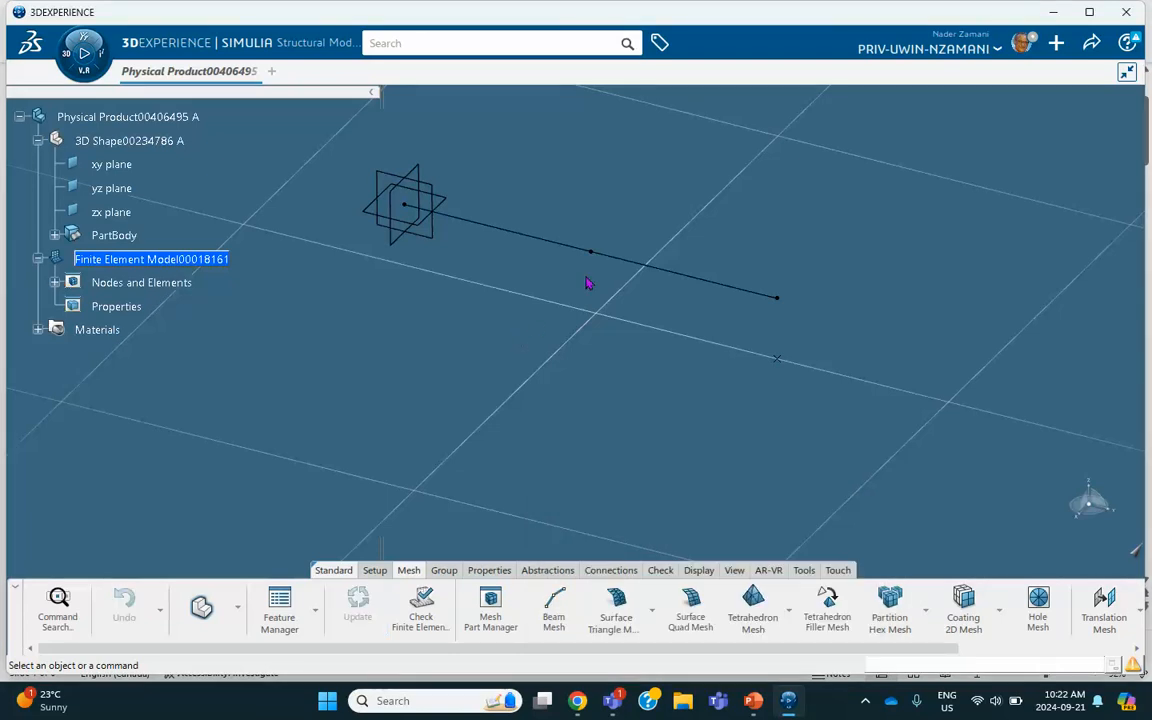
# Inspect the node numbering along the two beam meshes with Numbering Visualization.
pyautogui.click(565, 245)
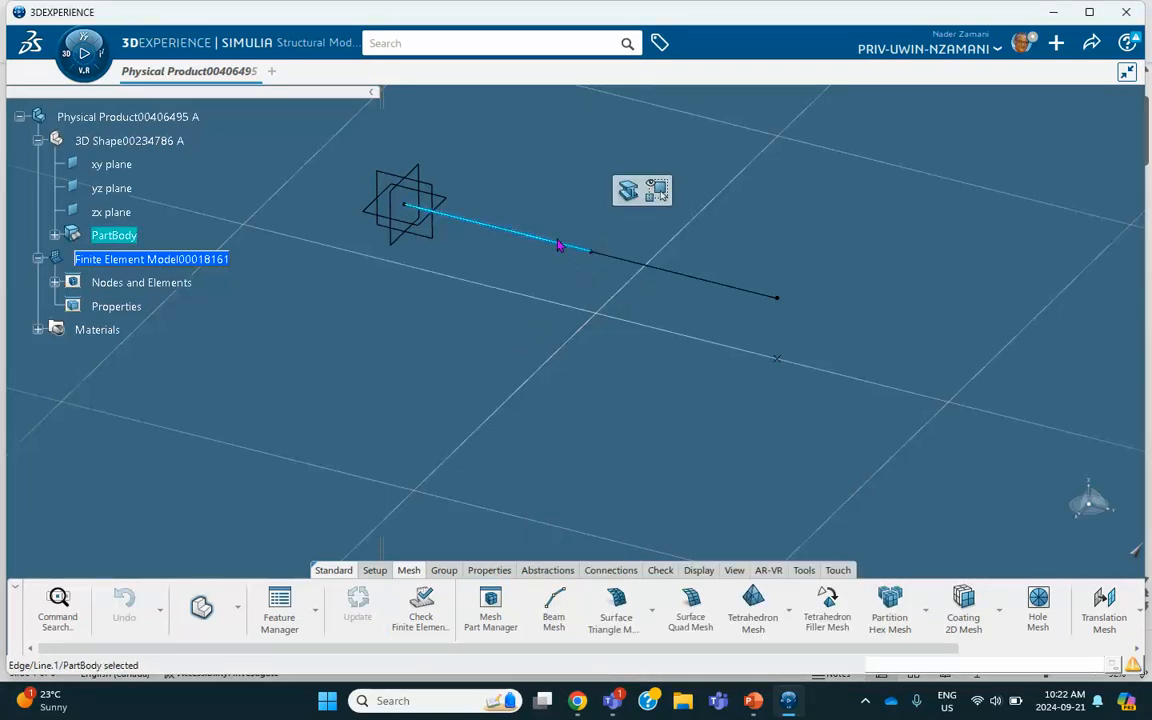
pyautogui.click(698, 184)
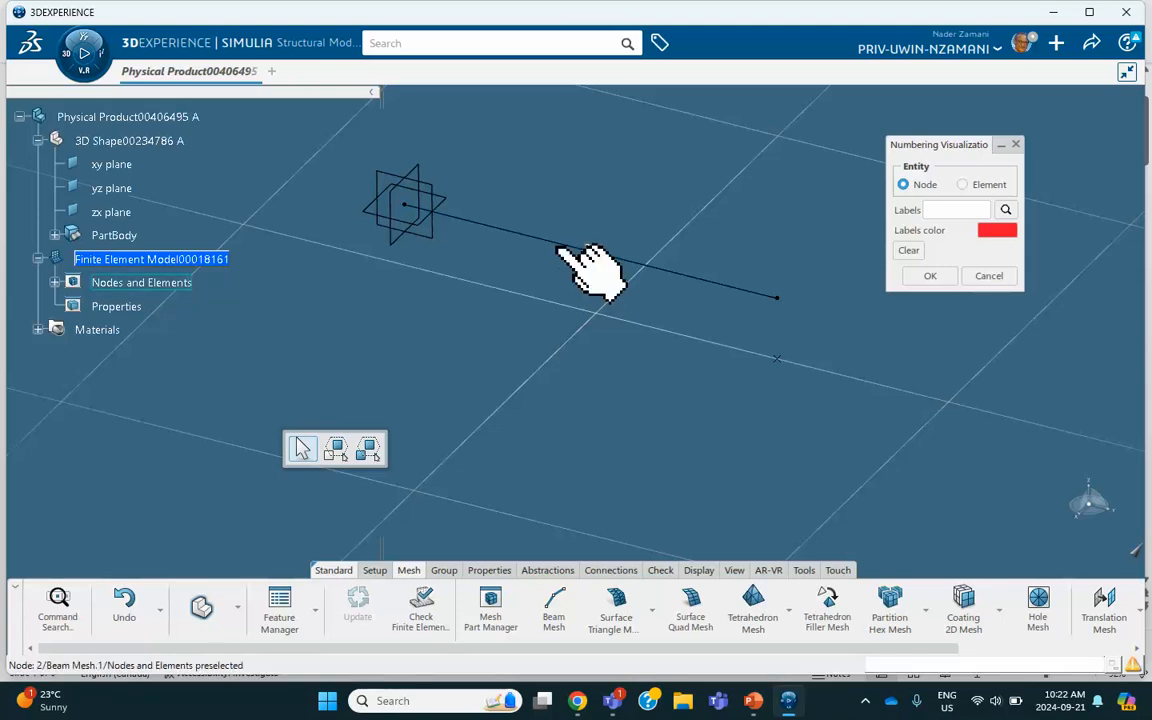
pyautogui.click(988, 277)
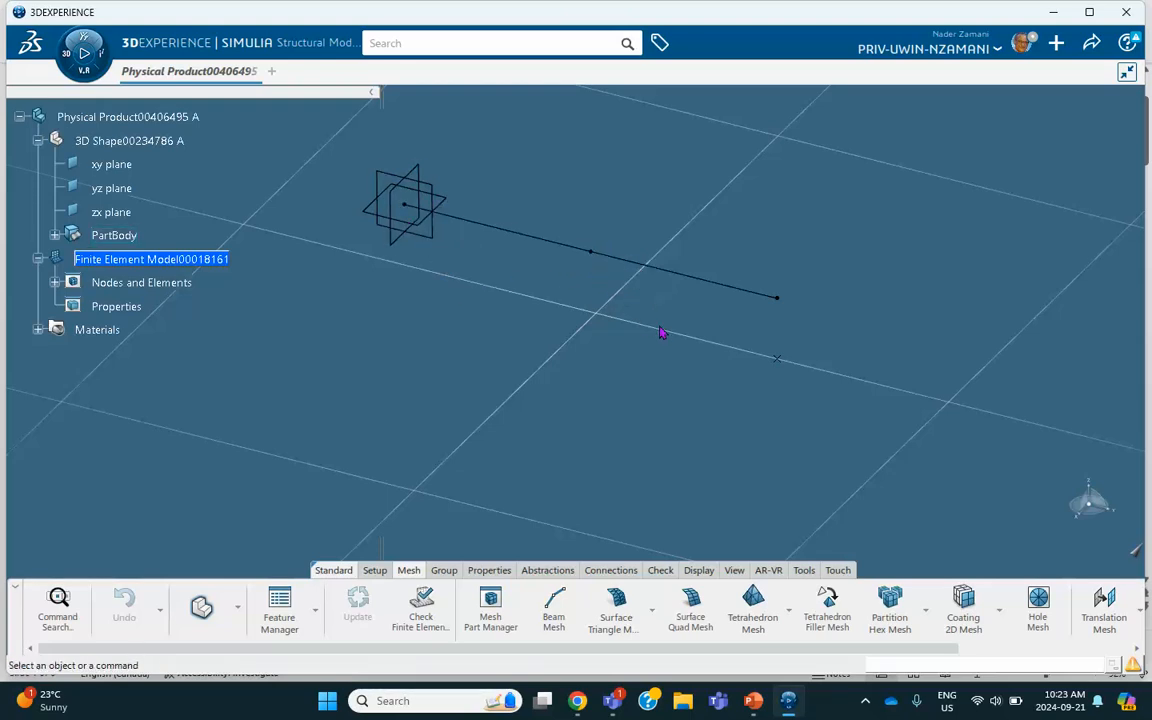
# Create a manual node group containing the node at the midpoint where the two lines meet.
pyautogui.click(443, 573)
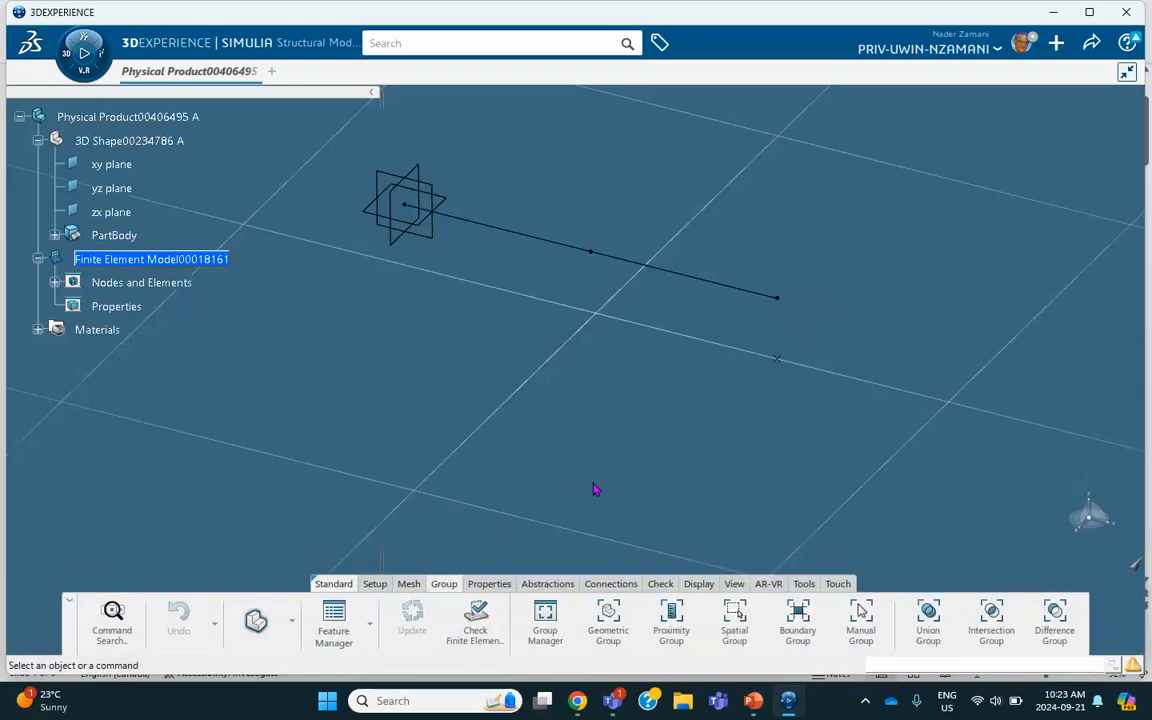
pyautogui.click(860, 620)
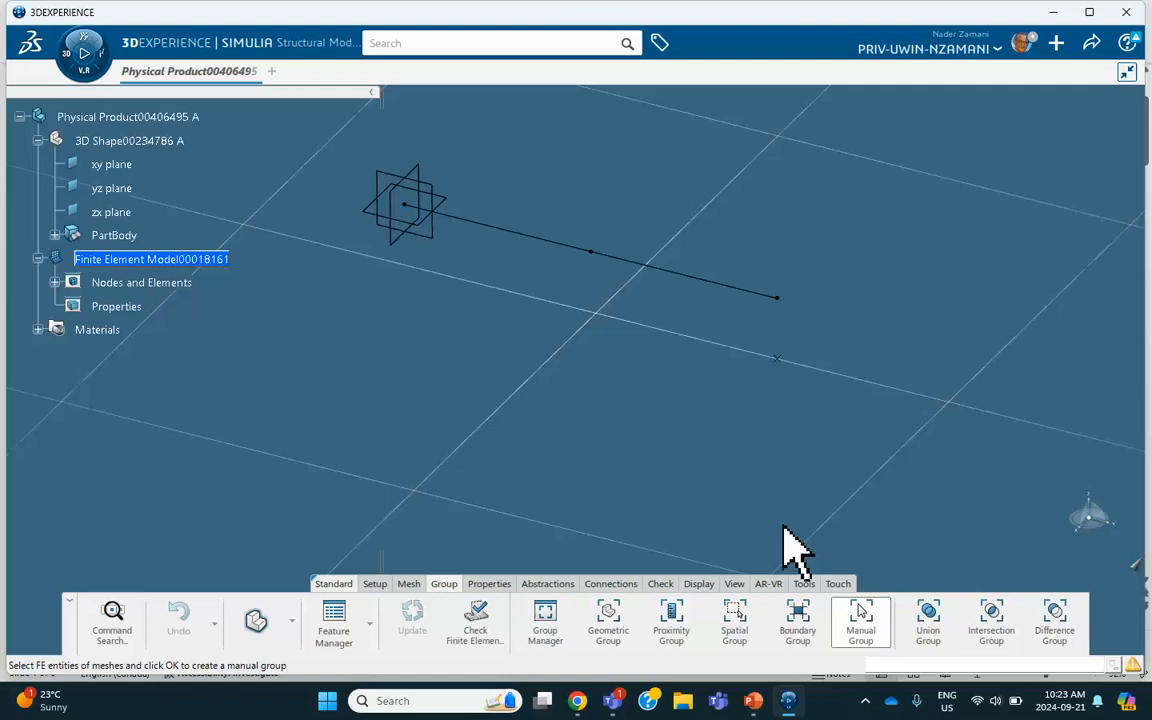
pyautogui.click(596, 251)
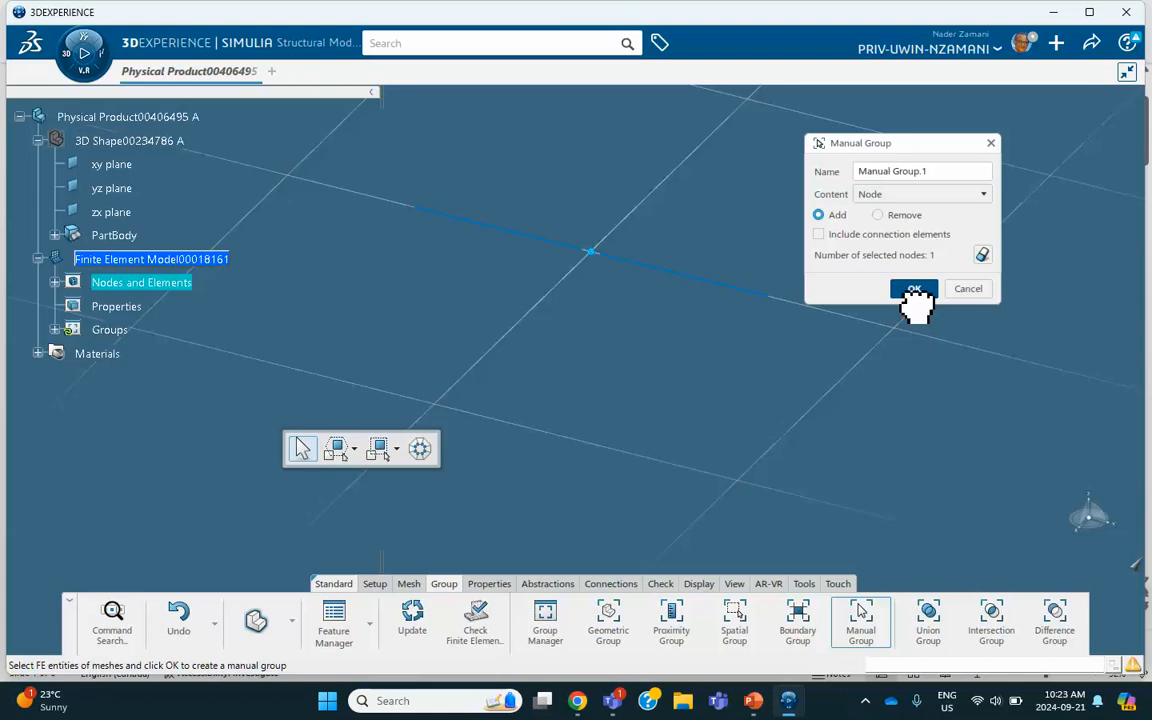
pyautogui.click(912, 290)
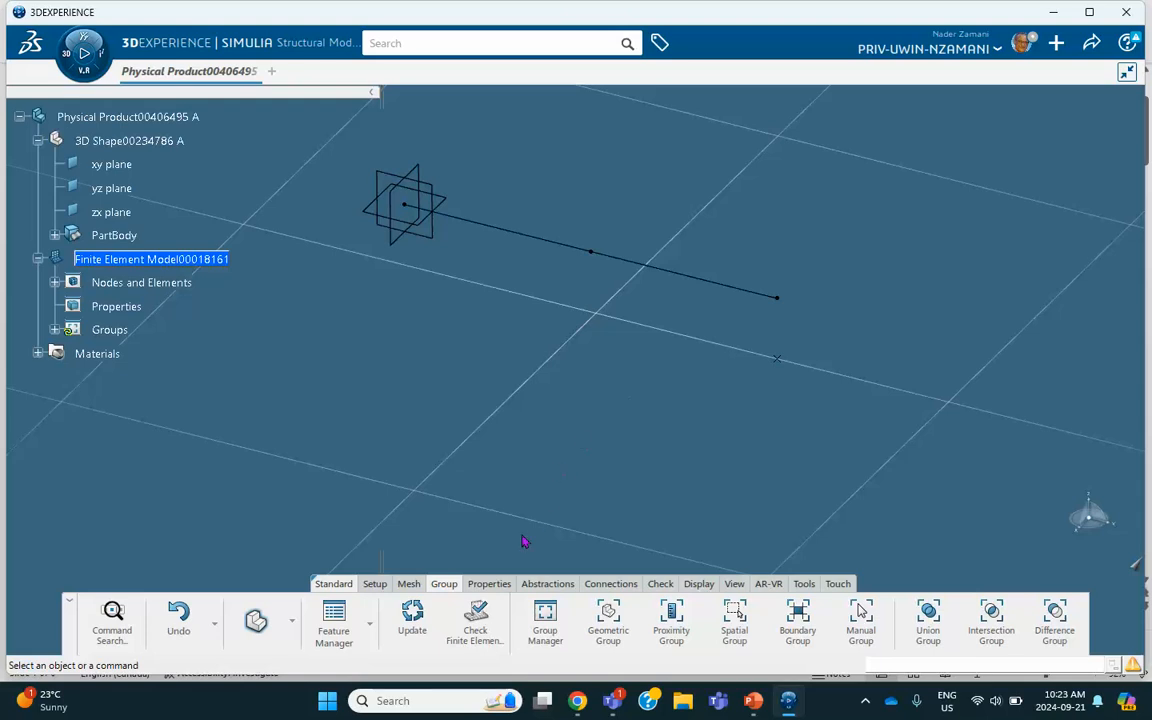
# Create a circular beam profile with a radius of 126.3 mm.
pyautogui.click(488, 586)
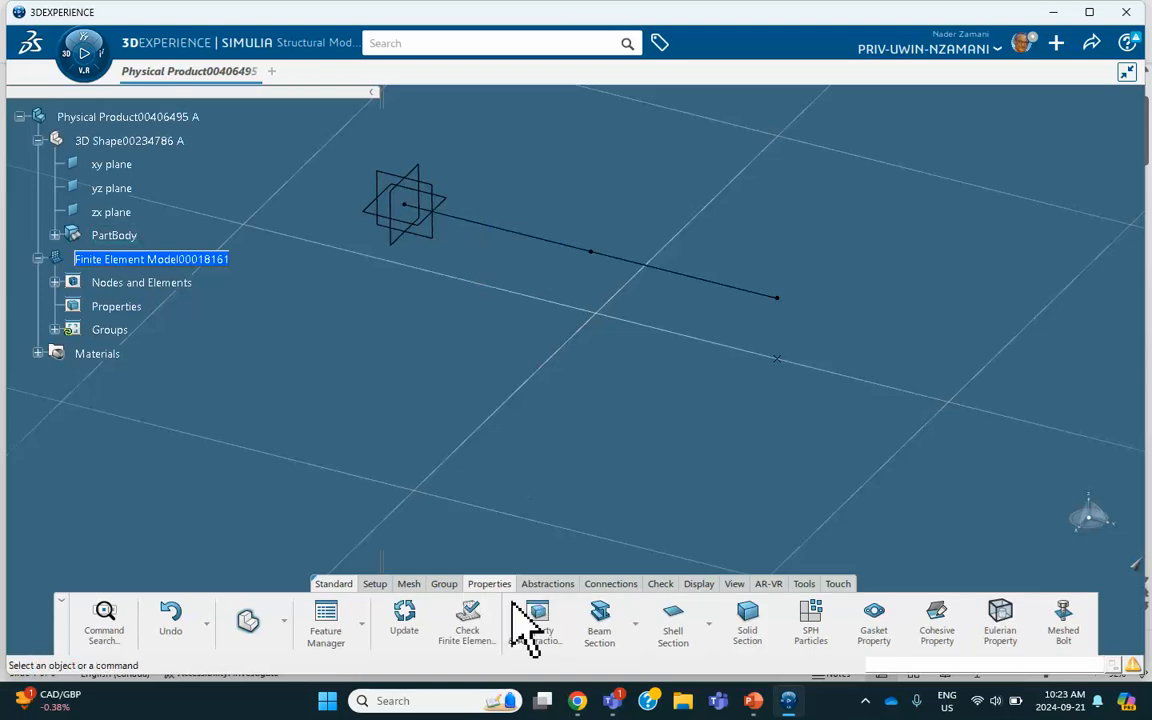
pyautogui.click(634, 622)
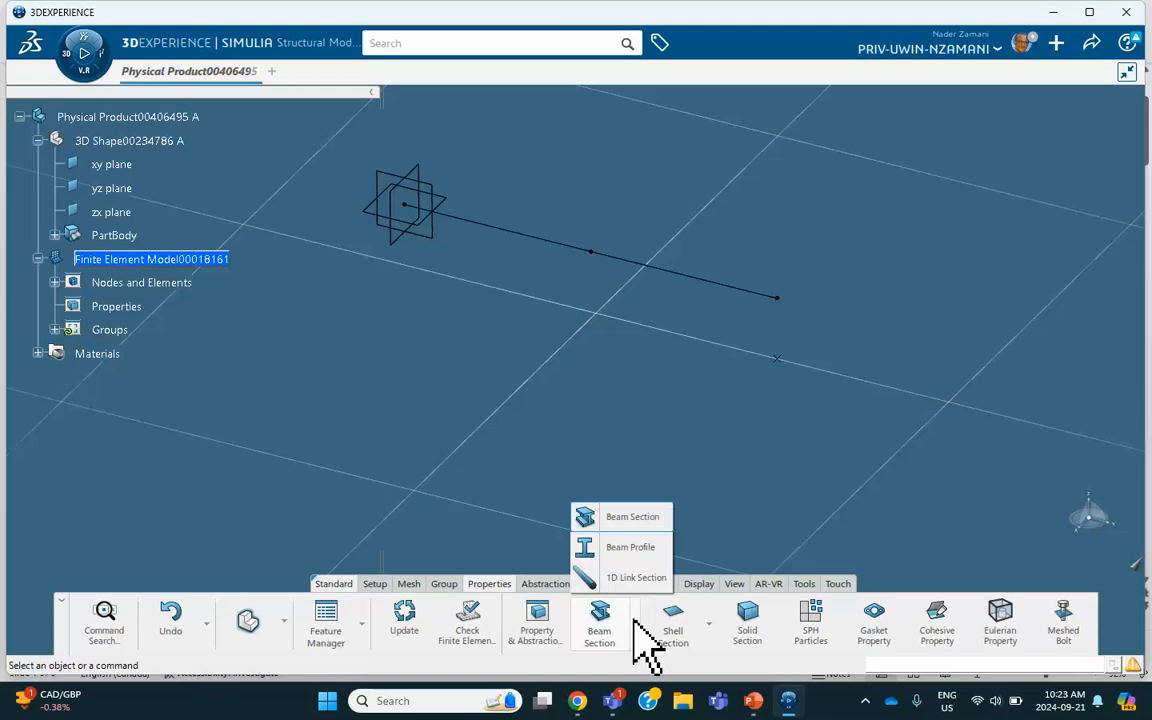
pyautogui.click(632, 550)
pyautogui.click(945, 191)
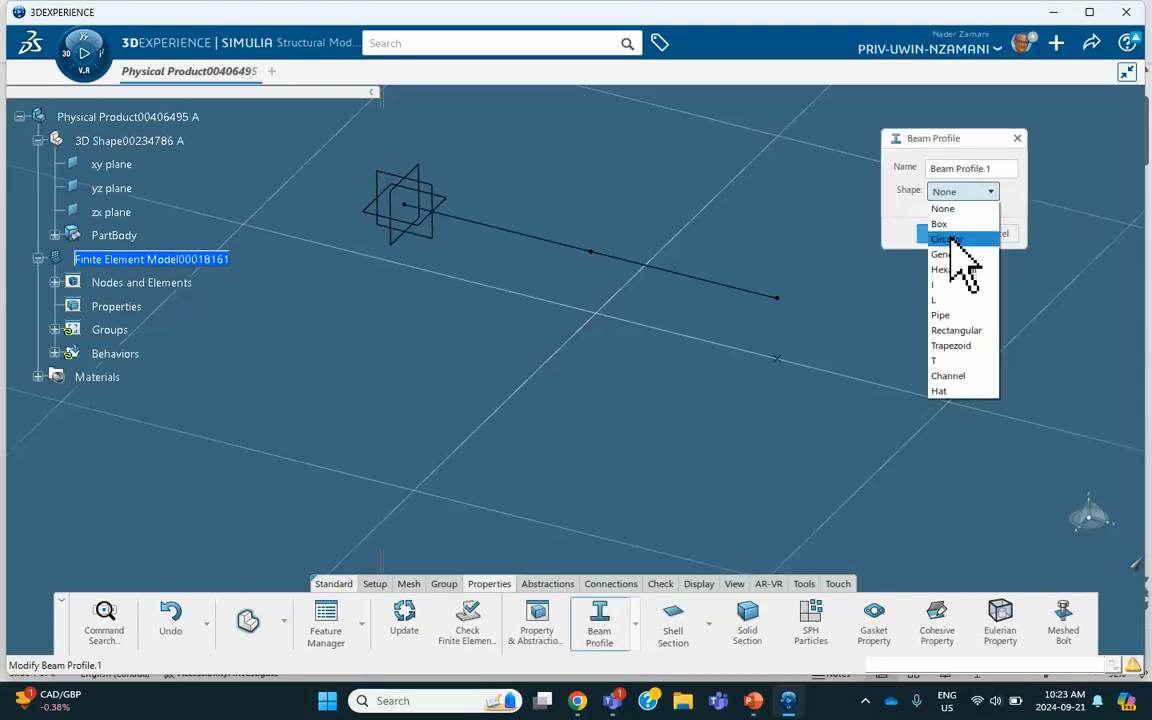
pyautogui.click(950, 240)
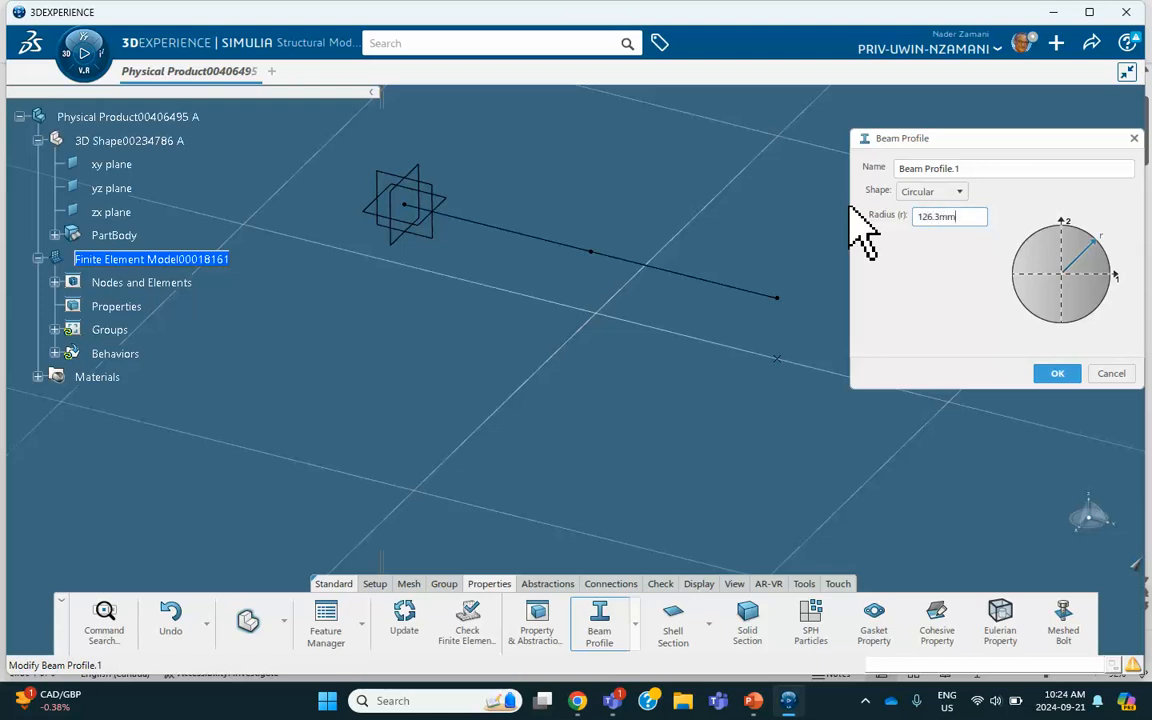
pyautogui.click(1058, 376)
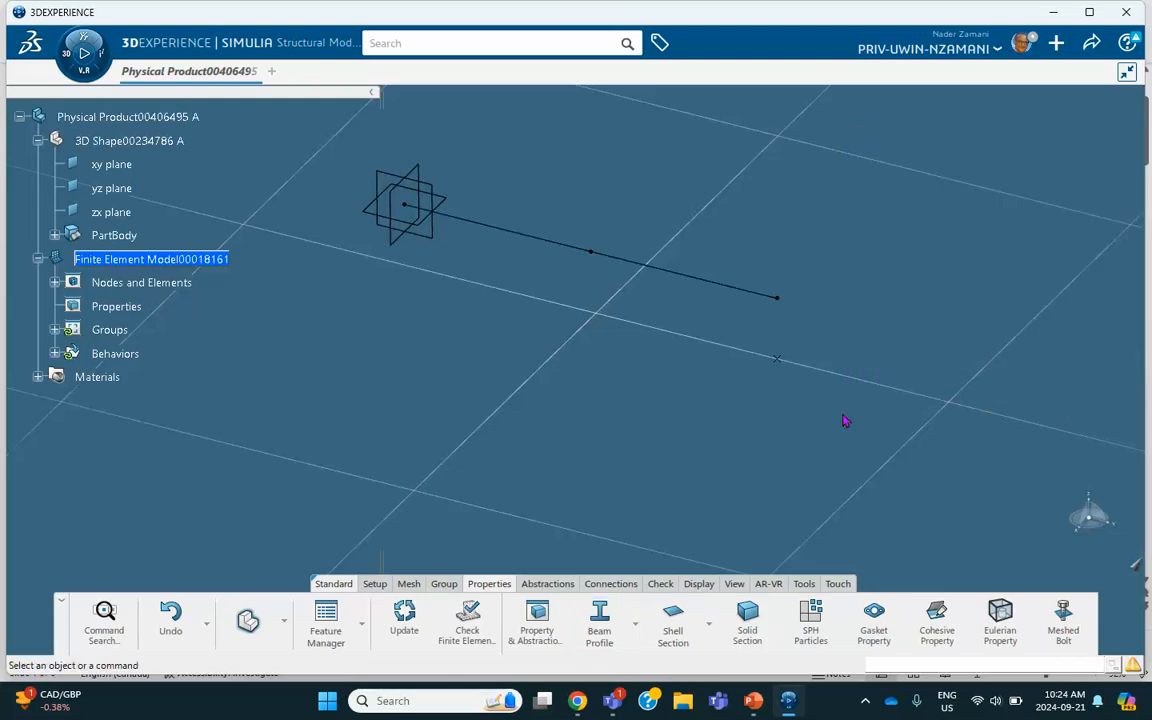
# Create a beam section on both lines using the circular Beam Profile.1.
pyautogui.click(634, 623)
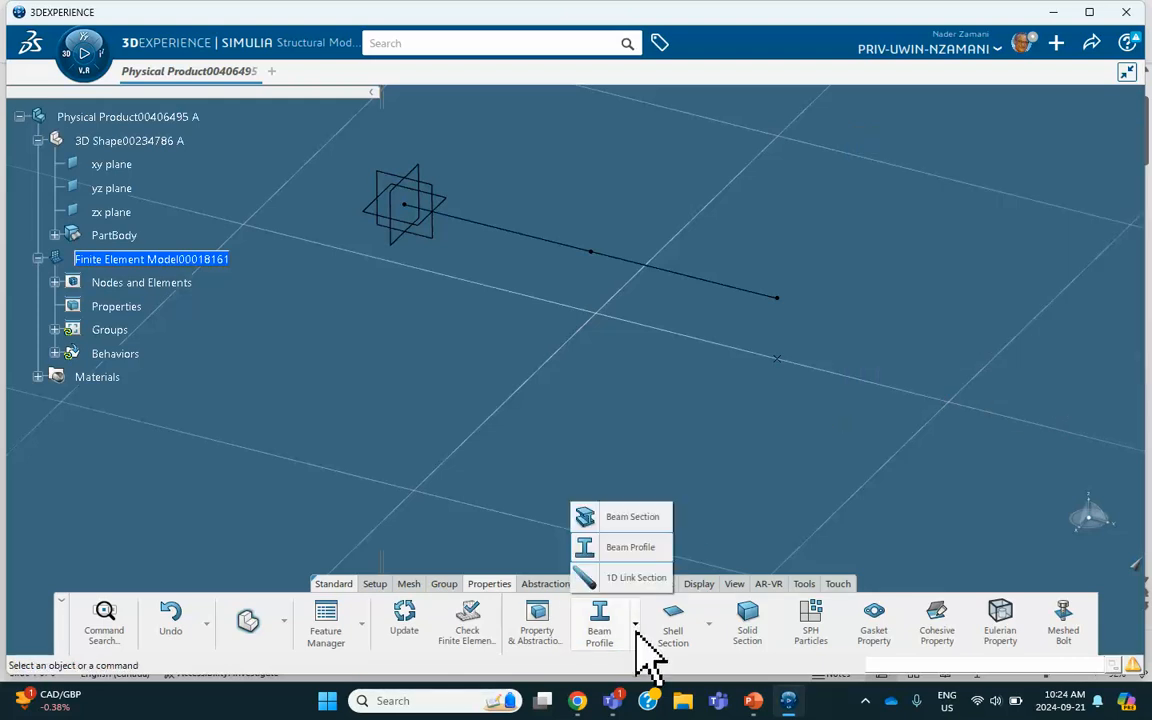
pyautogui.click(633, 518)
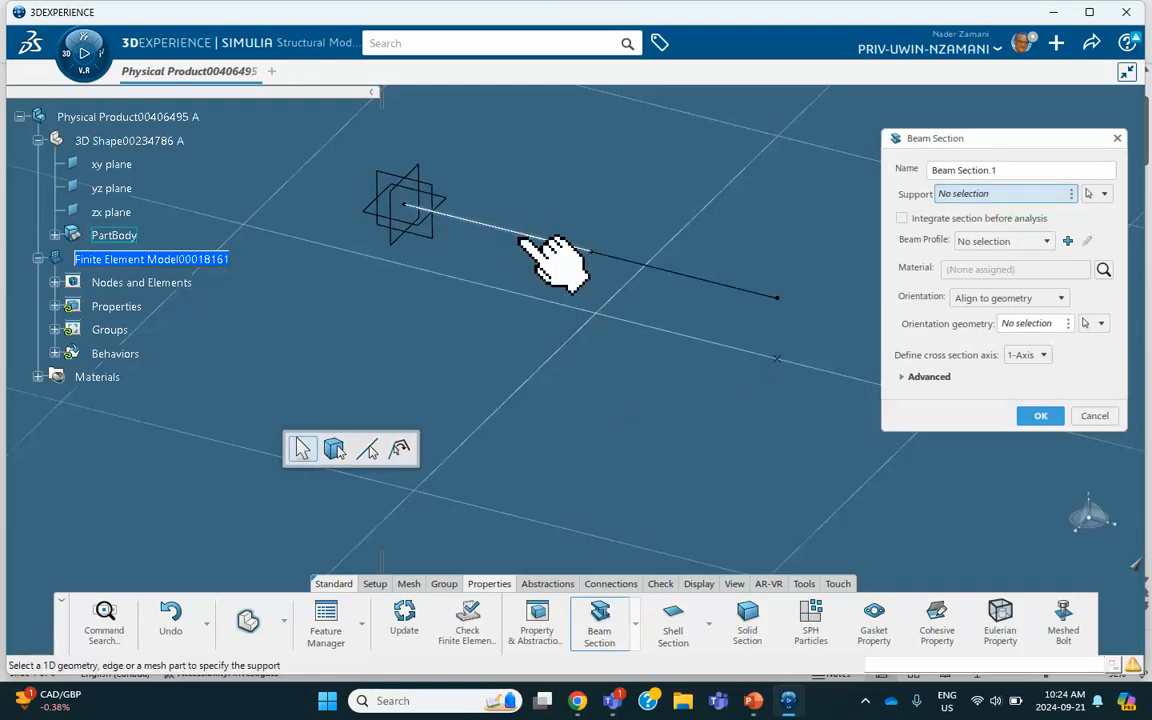
pyautogui.click(535, 237)
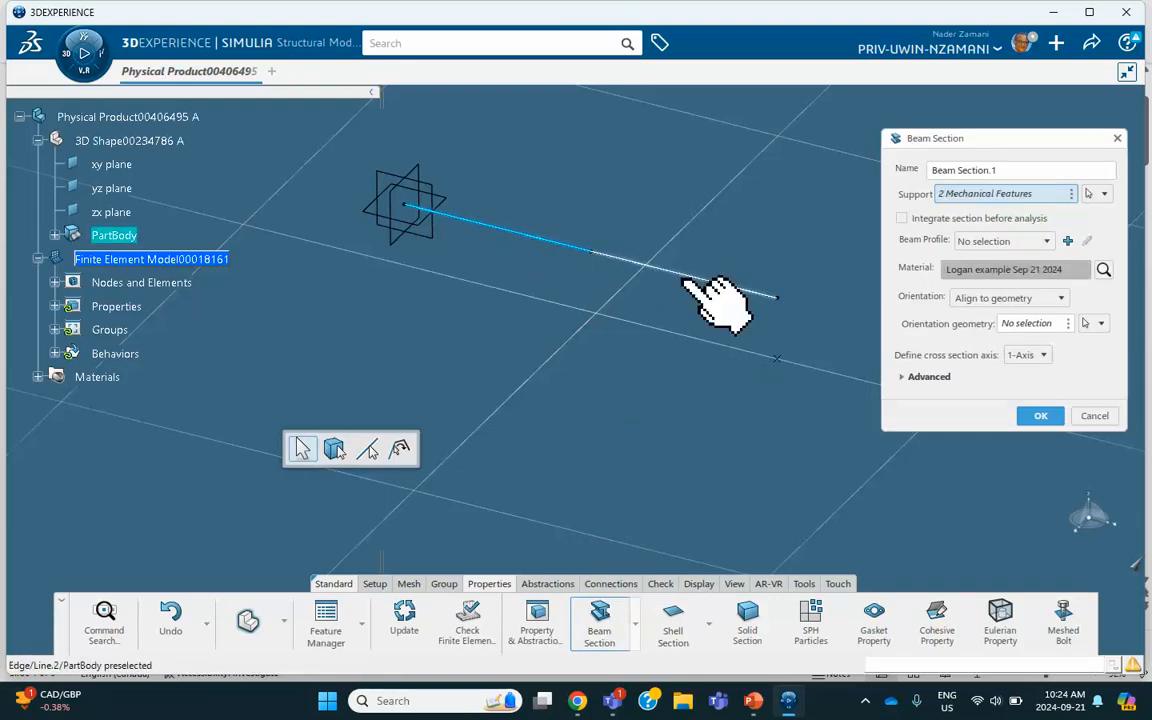
pyautogui.click(990, 242)
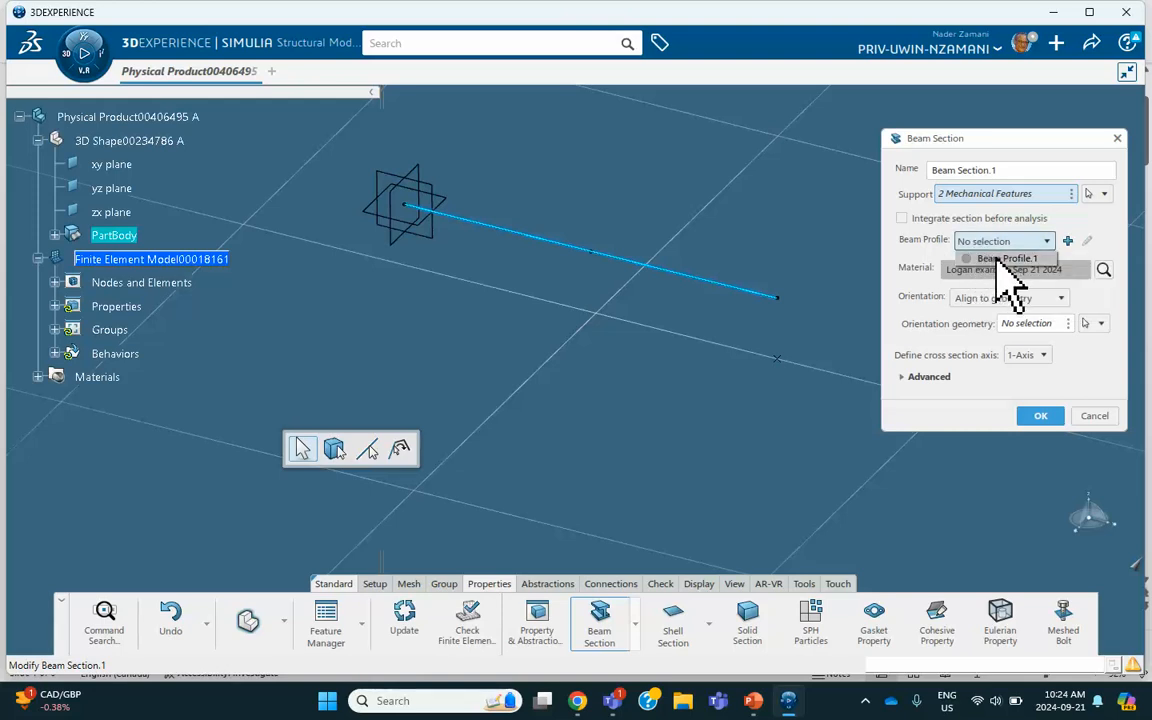
pyautogui.click(996, 258)
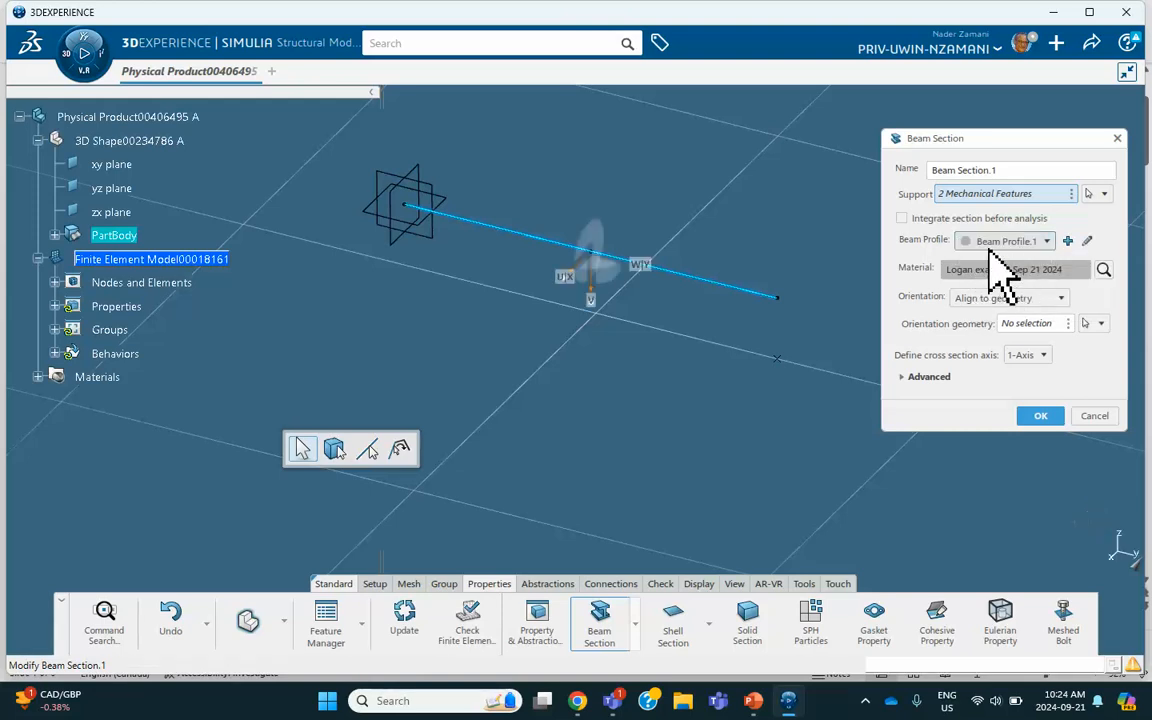
pyautogui.click(1040, 416)
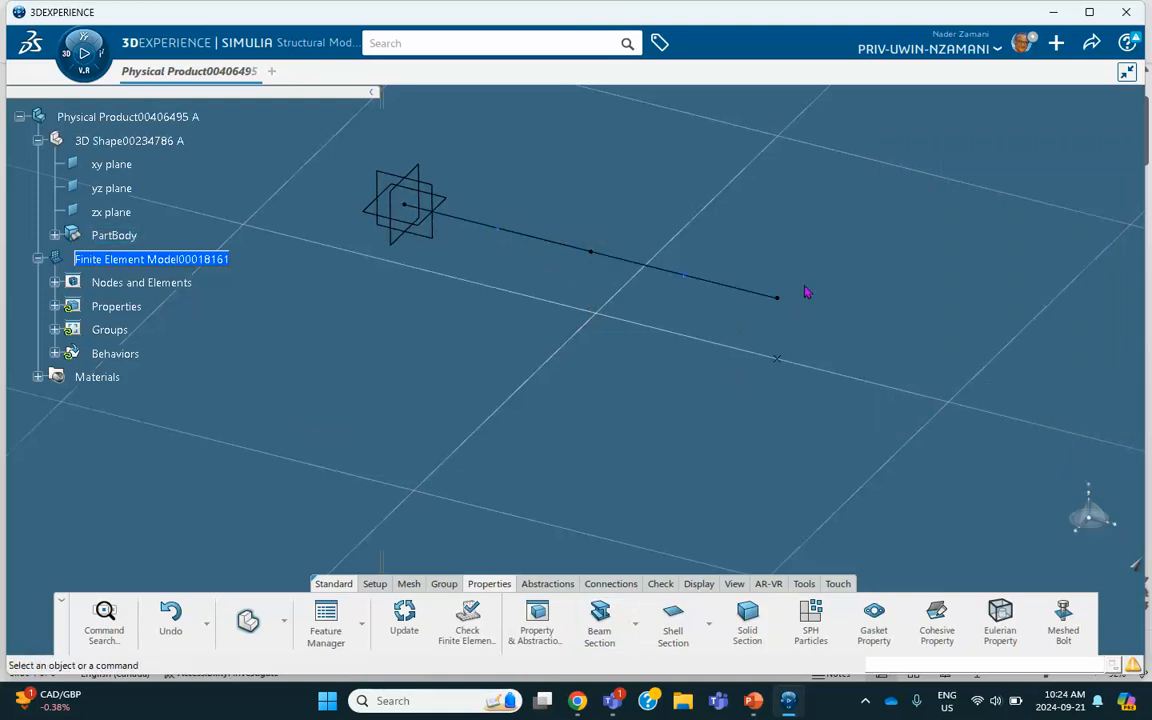
# Preview the beams with the Solid rendering style and return the beam rendering style to None.
pyautogui.click(697, 583)
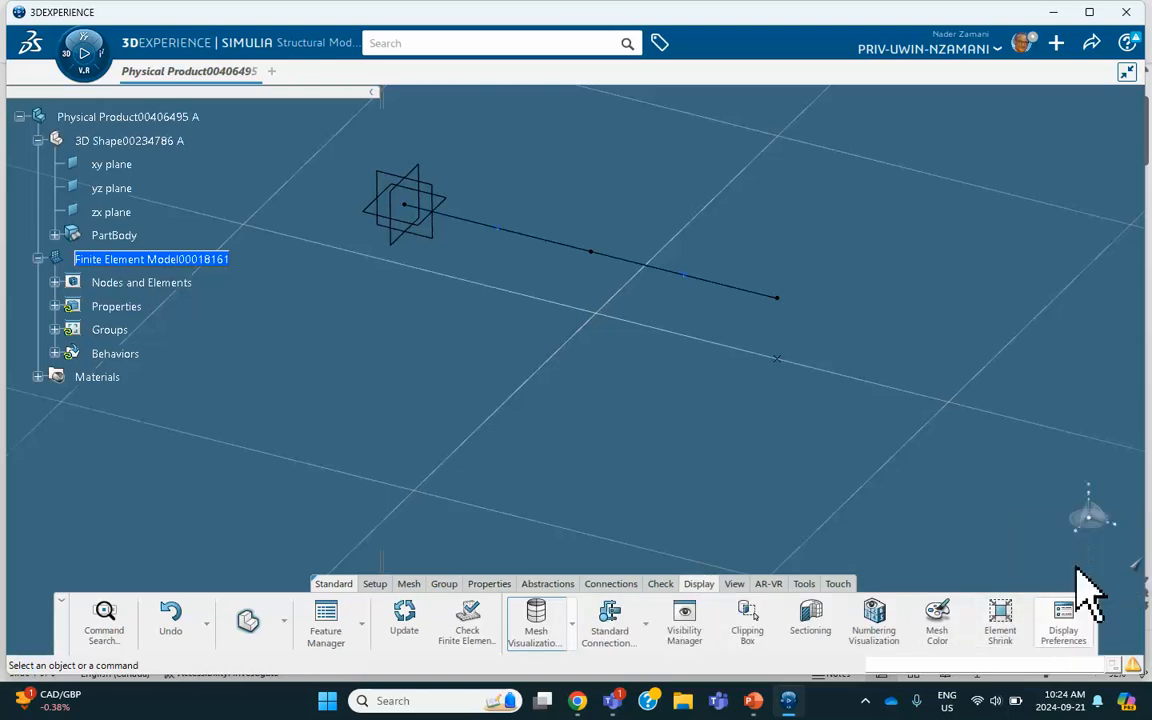
pyautogui.click(1063, 618)
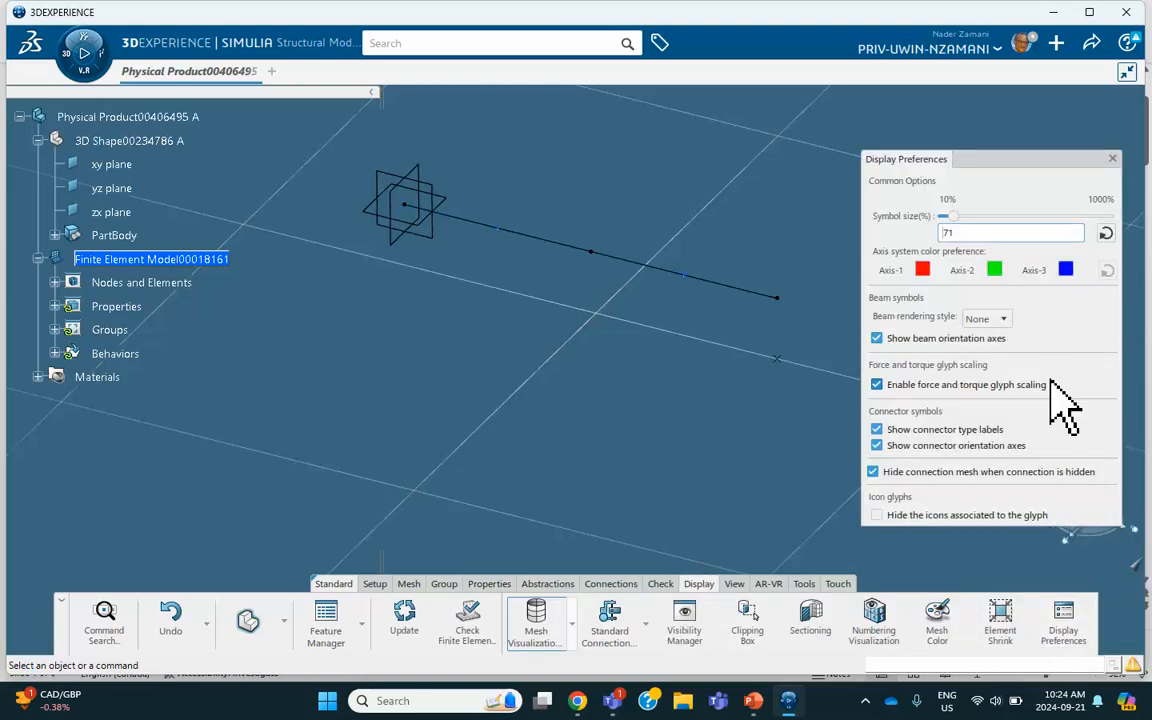
pyautogui.click(992, 320)
pyautogui.click(983, 338)
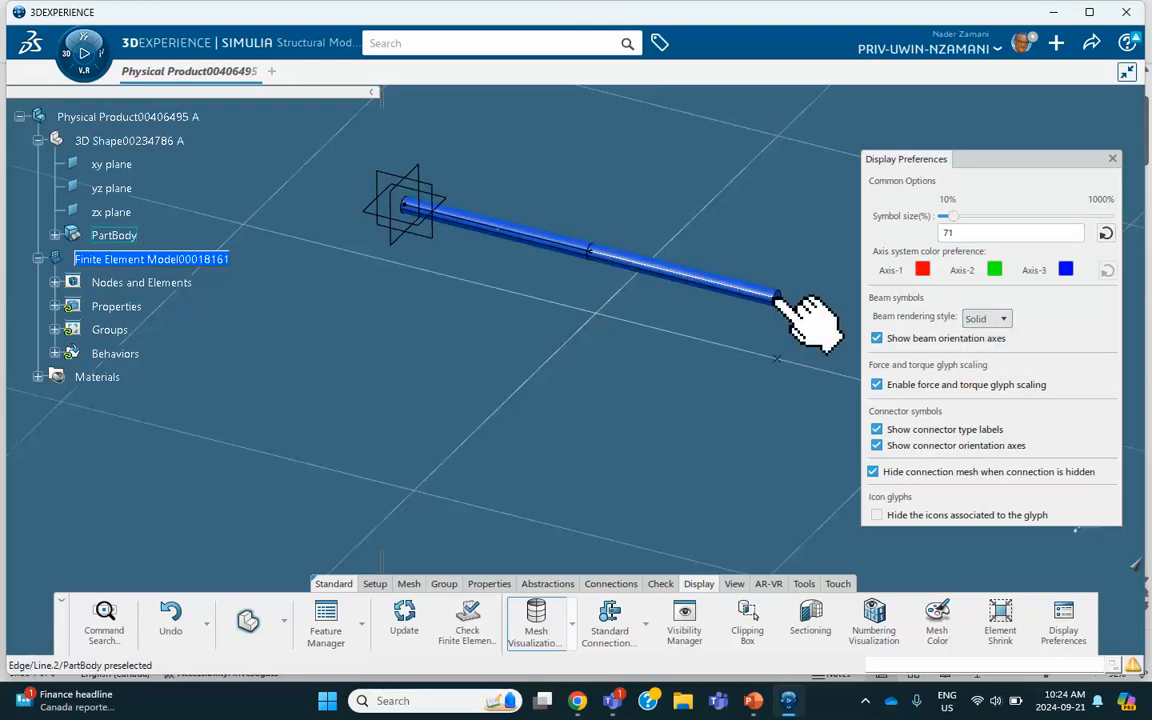
pyautogui.click(975, 318)
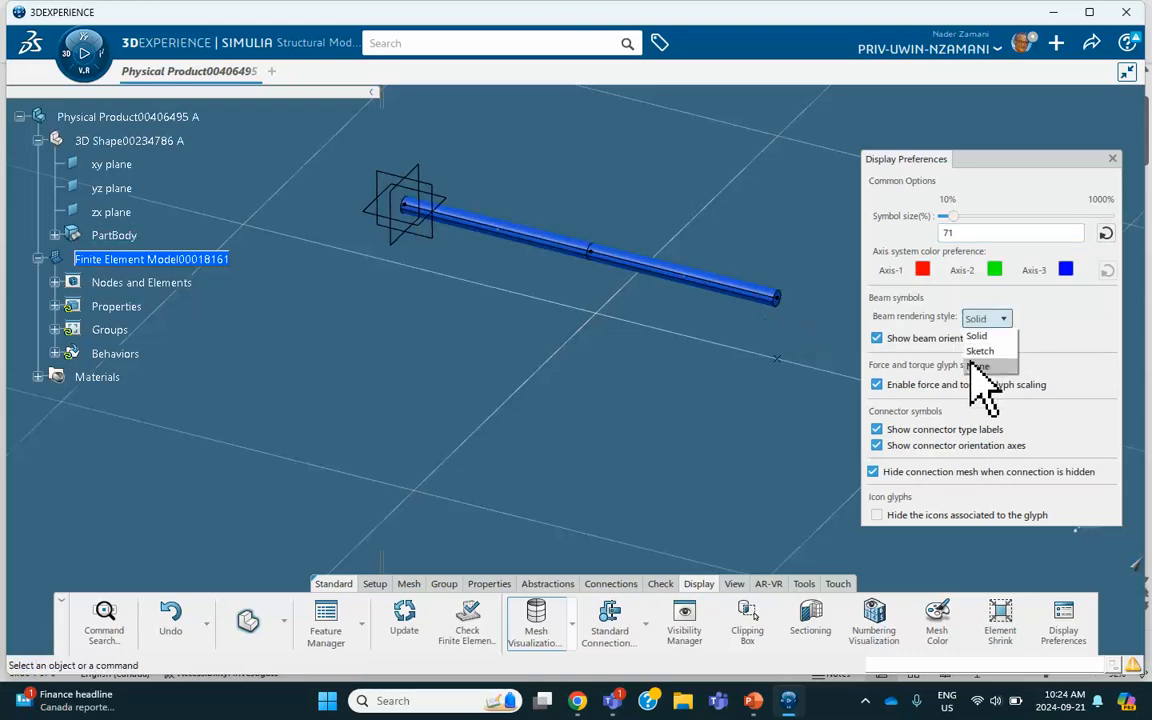
pyautogui.click(970, 364)
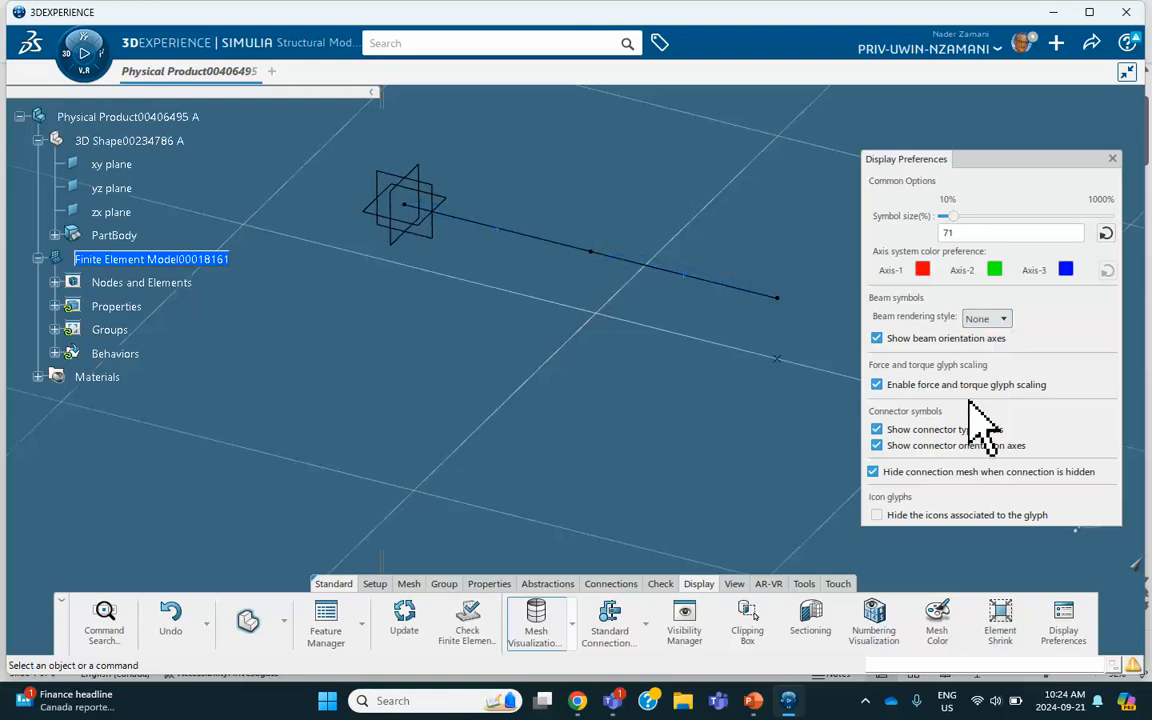
pyautogui.click(1112, 158)
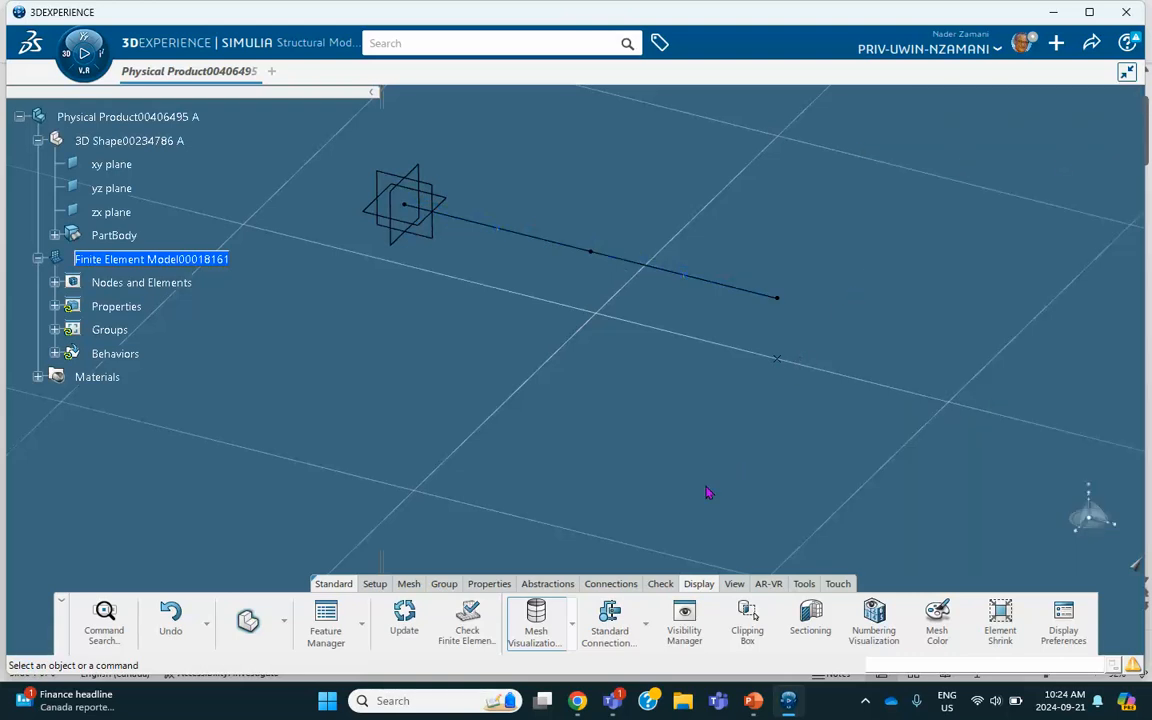
# Start a new Connector definition for the spring support.
pyautogui.click(606, 584)
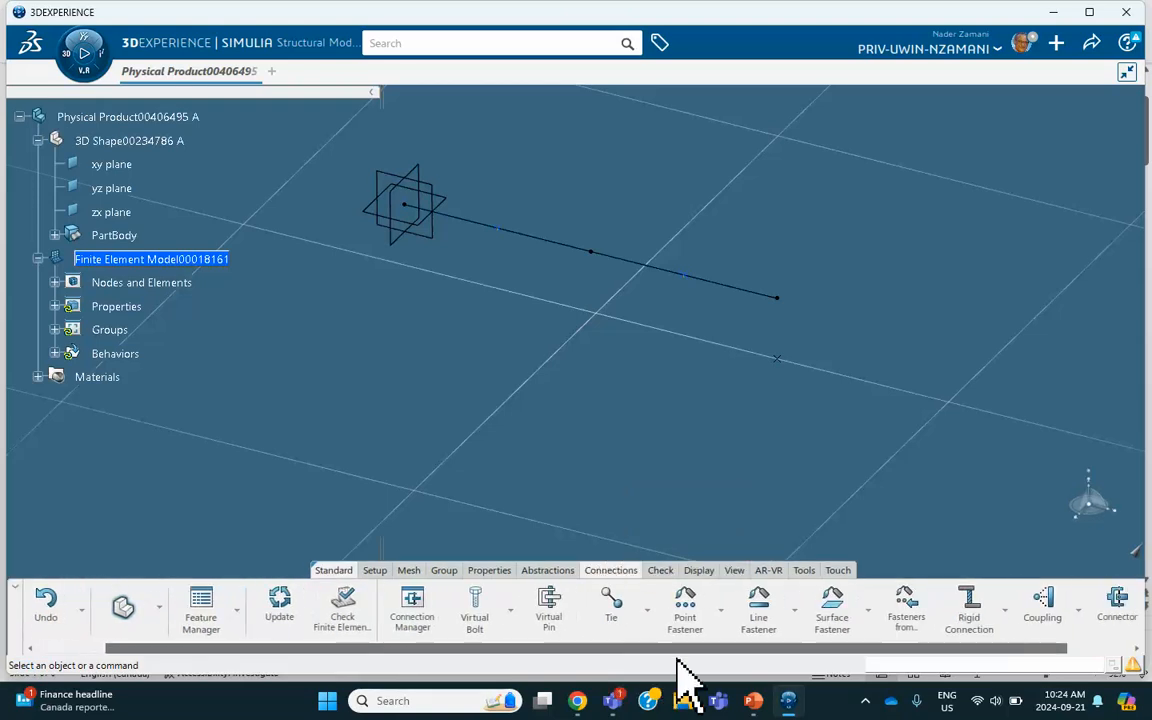
pyautogui.hscroll(2, 700, 660)
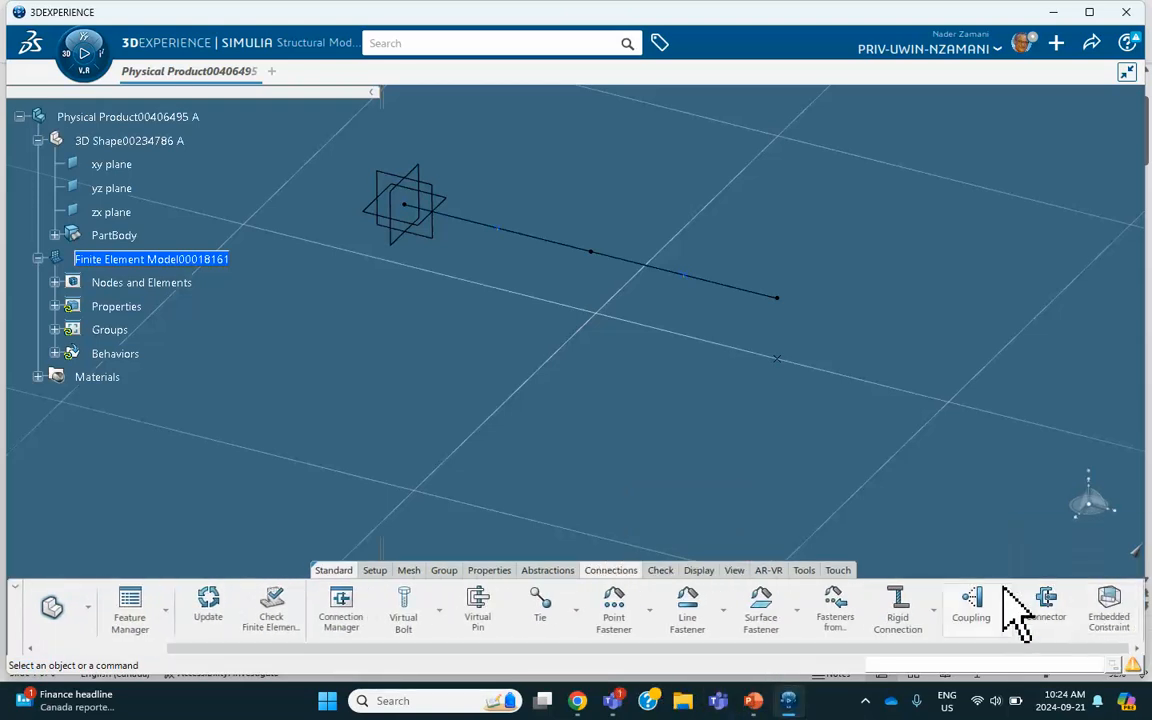
pyautogui.click(1048, 620)
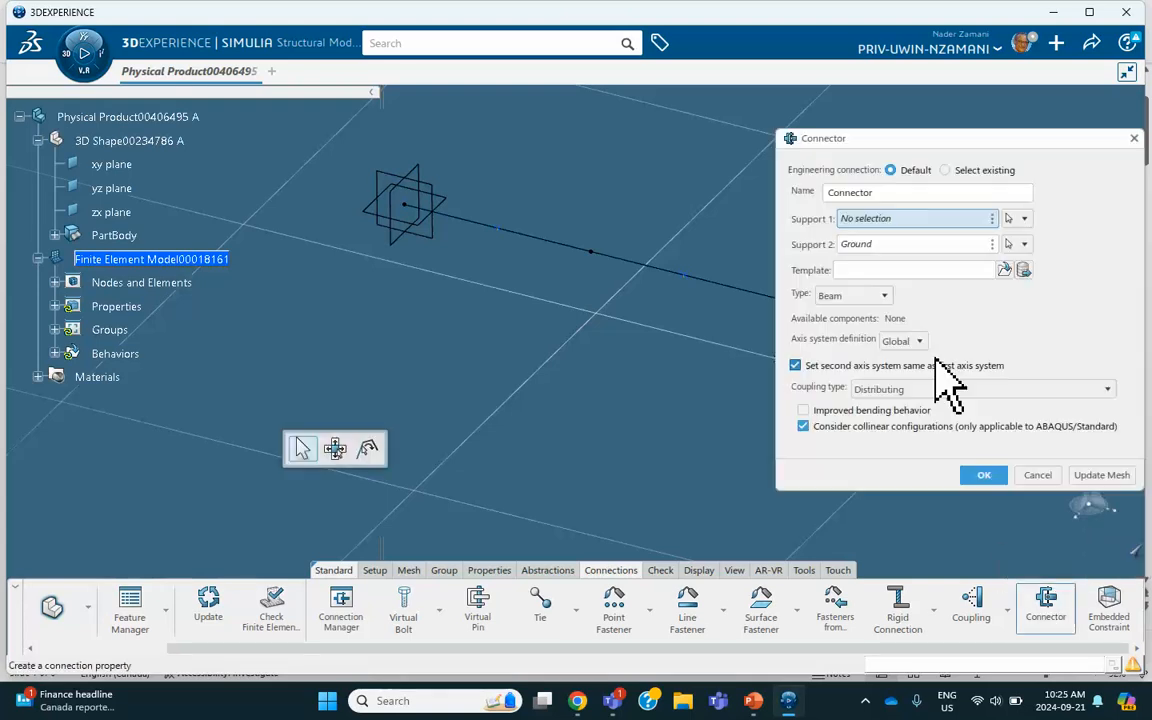
pyautogui.moveTo(550, 298); pyautogui.dragTo(402, 270, button='middle')
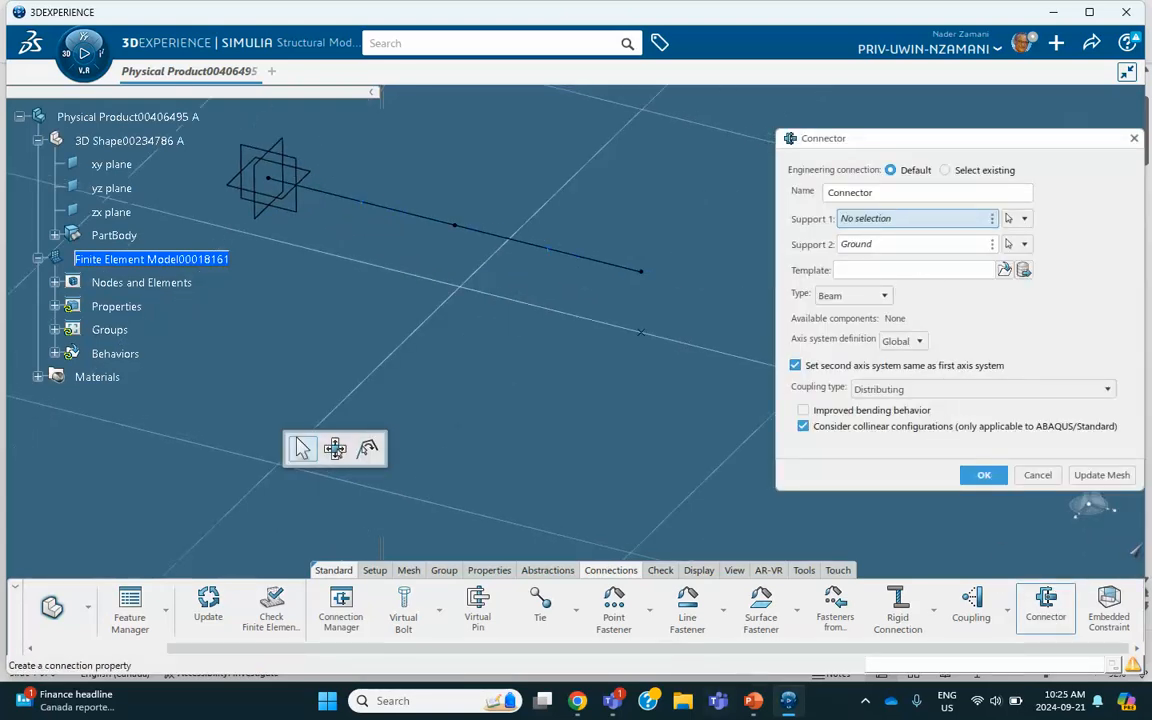
# Switch to PowerPoint, consult the connector settings on slide 3 and return to 3DEXPERIENCE.
pyautogui.hotkey('alt', 'Tab')
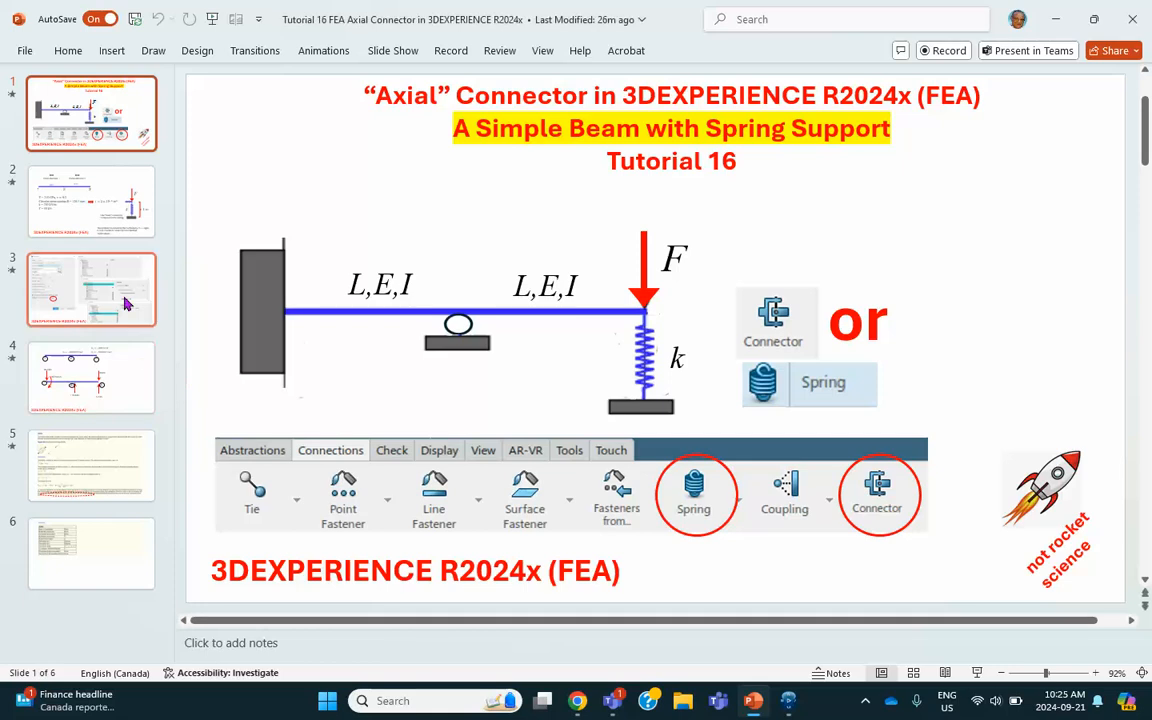
pyautogui.click(127, 296)
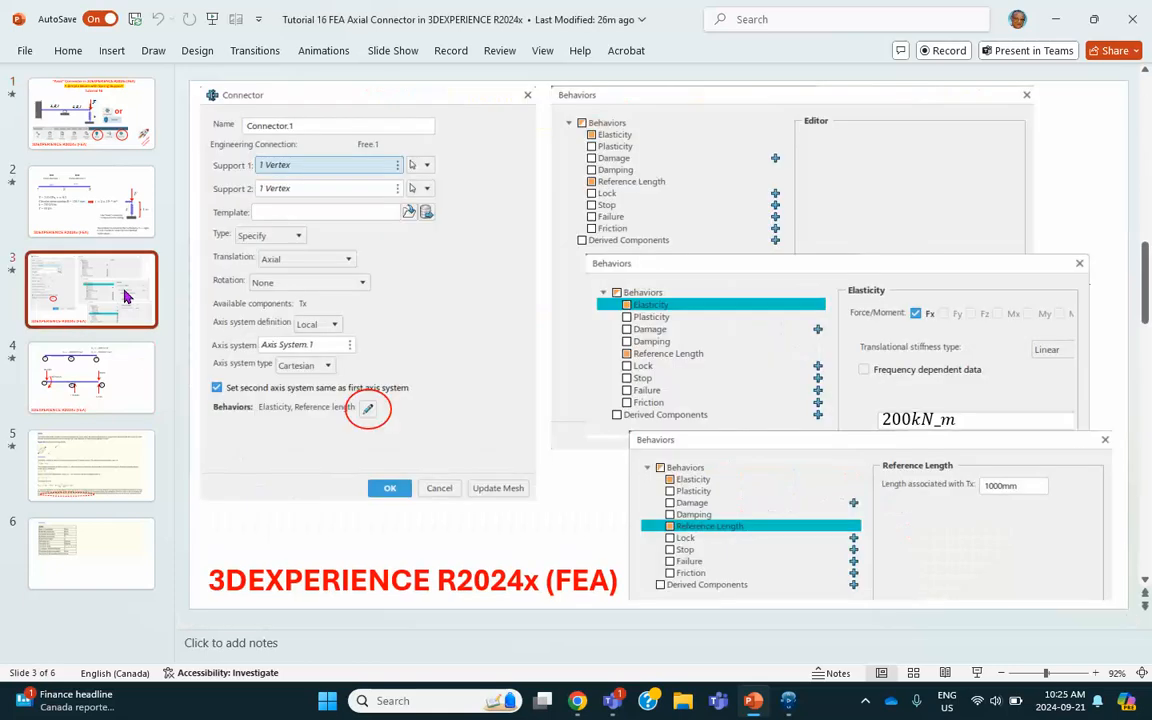
pyautogui.click(1058, 19)
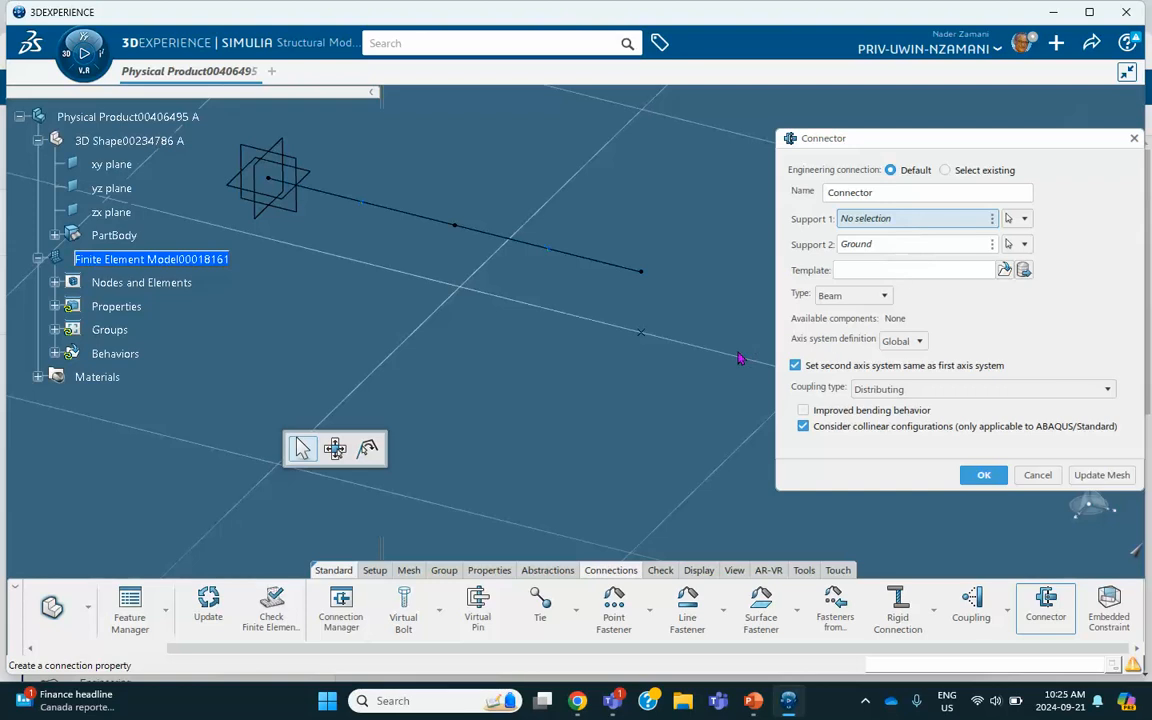
# Assign the isolated point below the beam as connector support 1 and the beam's adjacent end vertex as support 2.
pyautogui.click(645, 345)
pyautogui.click(891, 245)
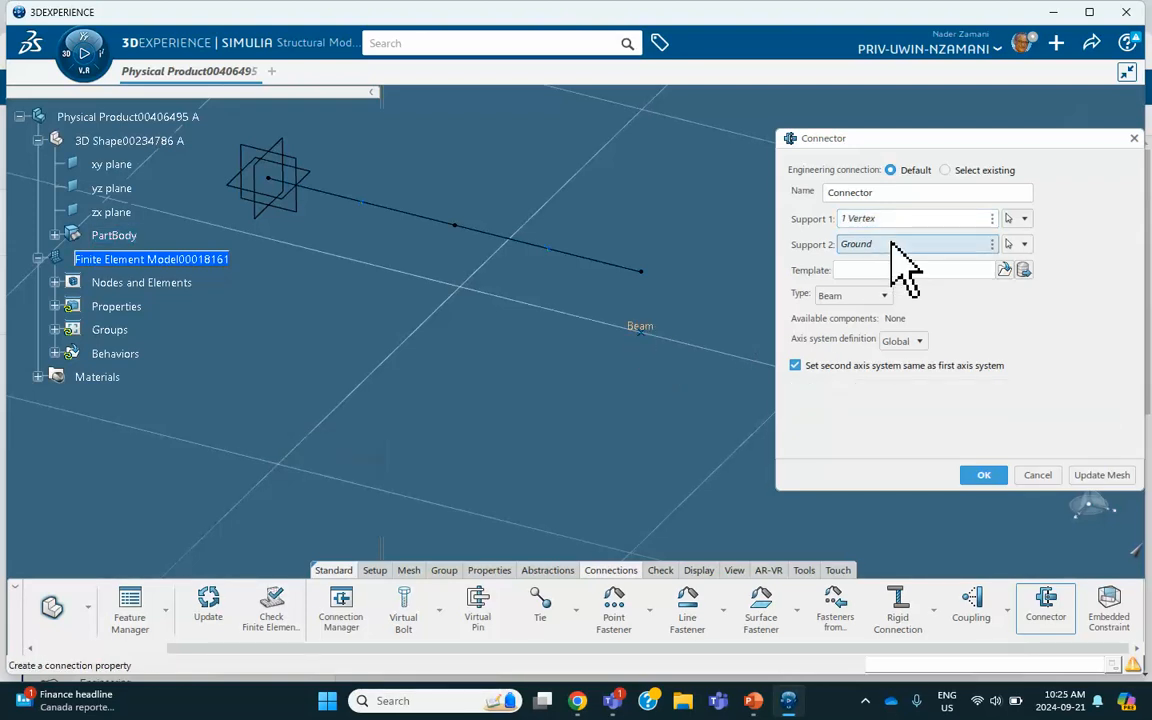
pyautogui.click(644, 278)
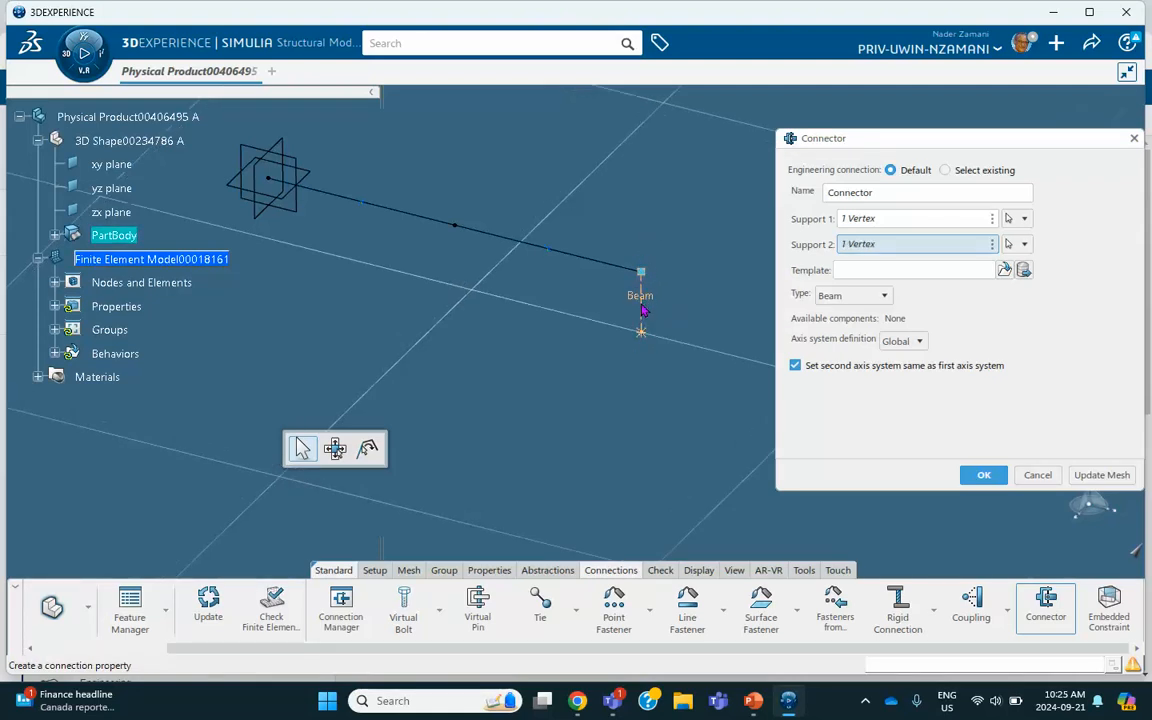
# Set the connector type to Specify, with Axial translation and None for rotation.
pyautogui.click(884, 297)
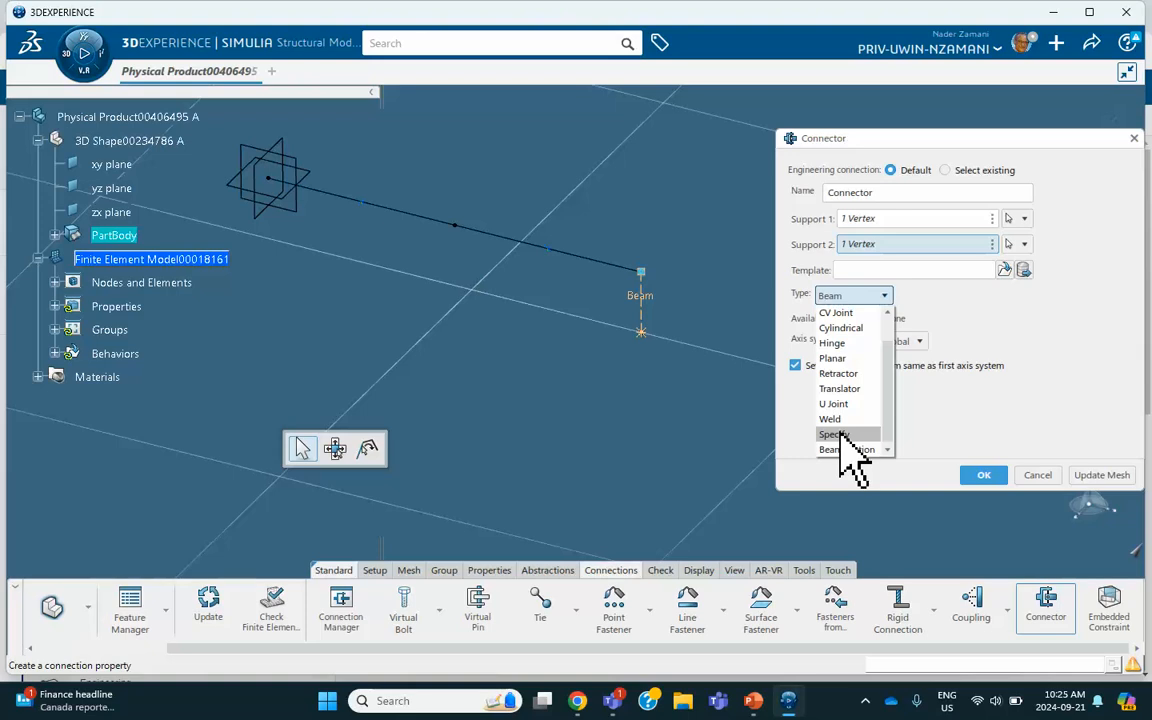
pyautogui.click(838, 435)
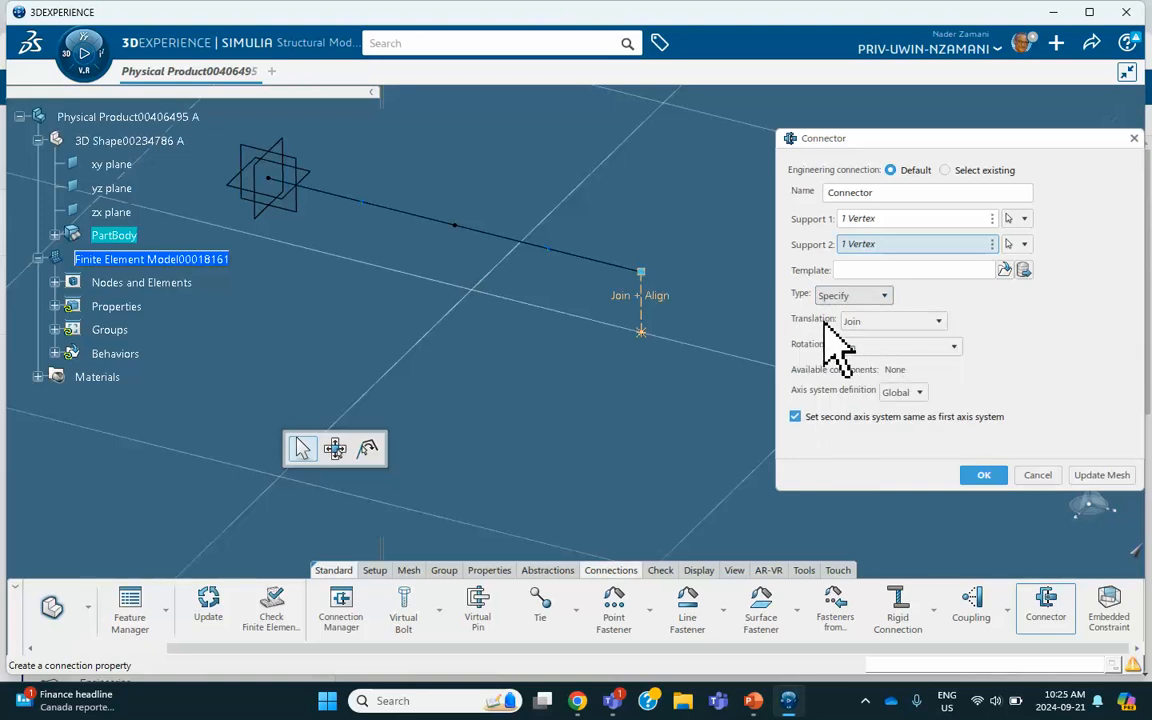
pyautogui.click(938, 321)
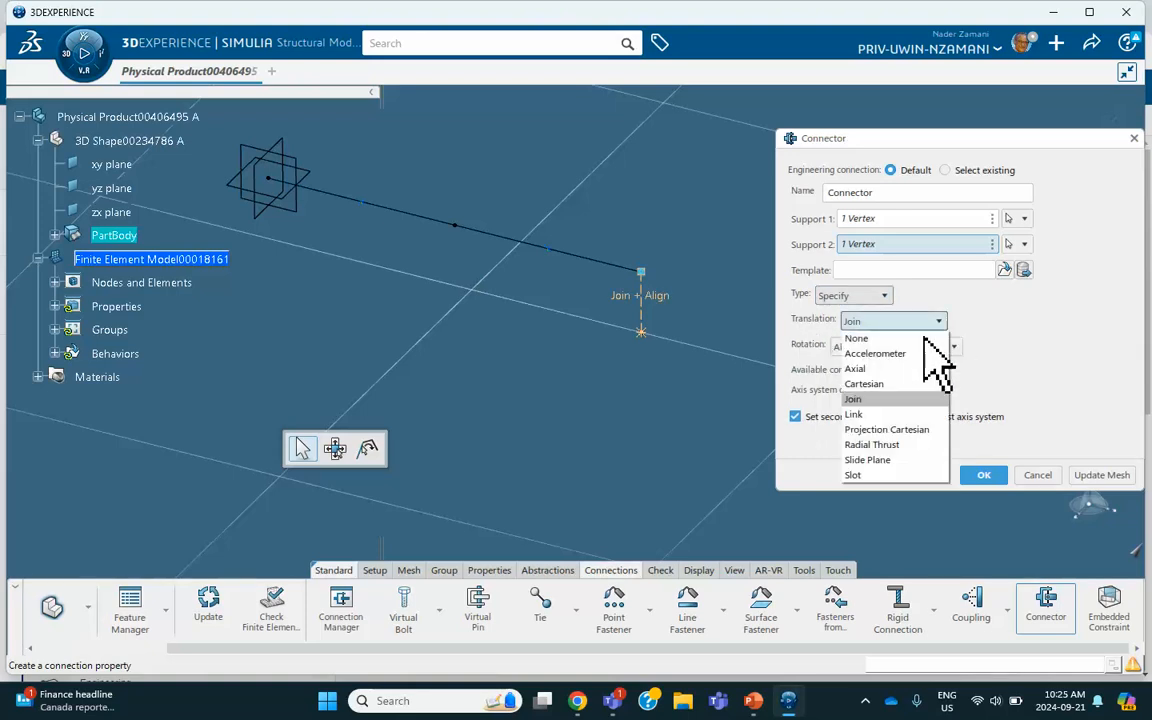
pyautogui.click(900, 368)
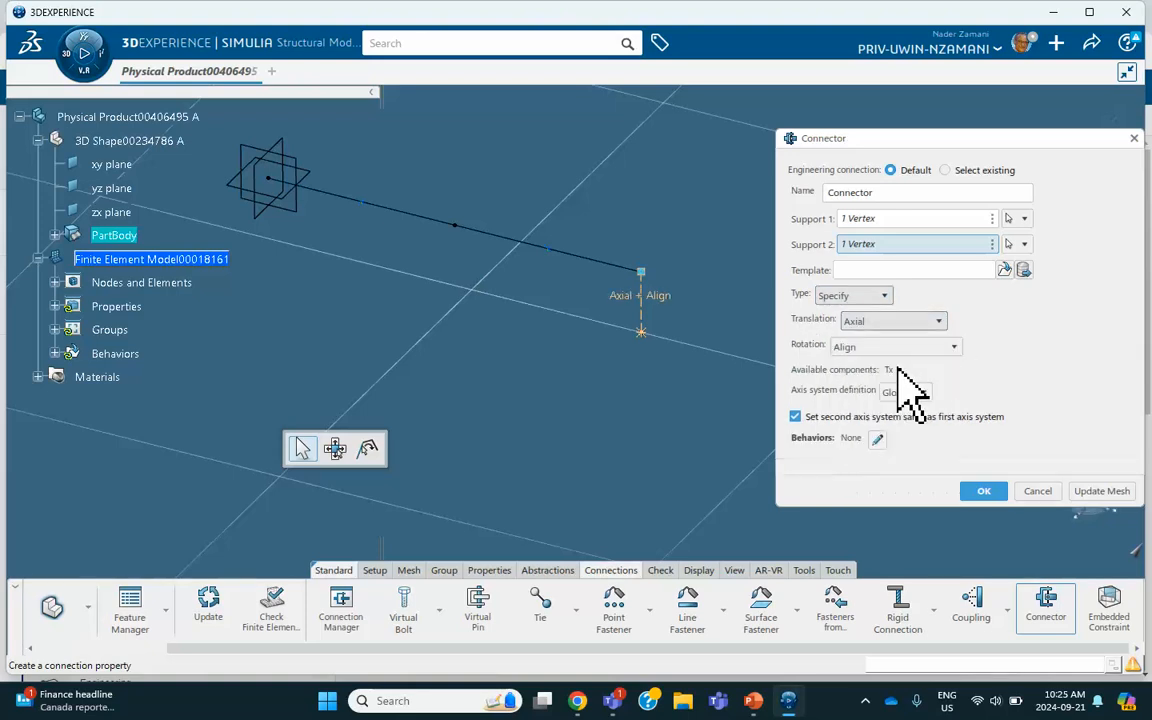
pyautogui.click(954, 348)
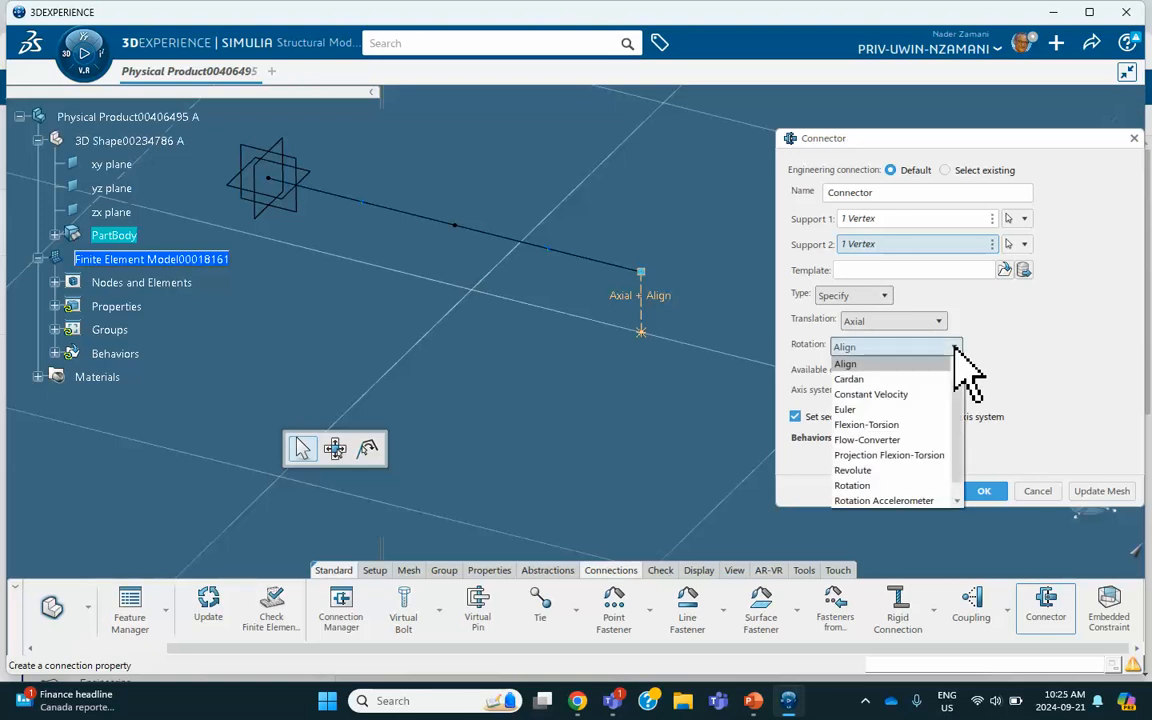
pyautogui.scroll(1, 912, 376)
pyautogui.click(899, 364)
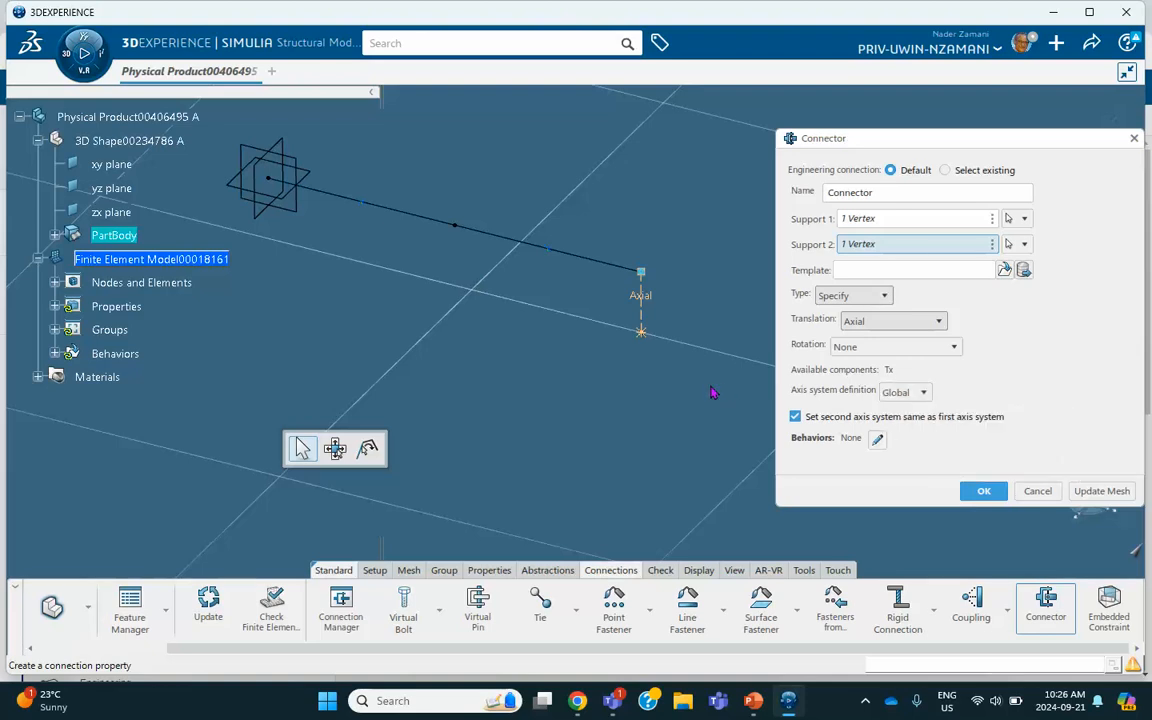
# Add an Elasticity behavior to the connector in the Fx direction with a linear stiffness of 200000 N_m.
pyautogui.click(876, 439)
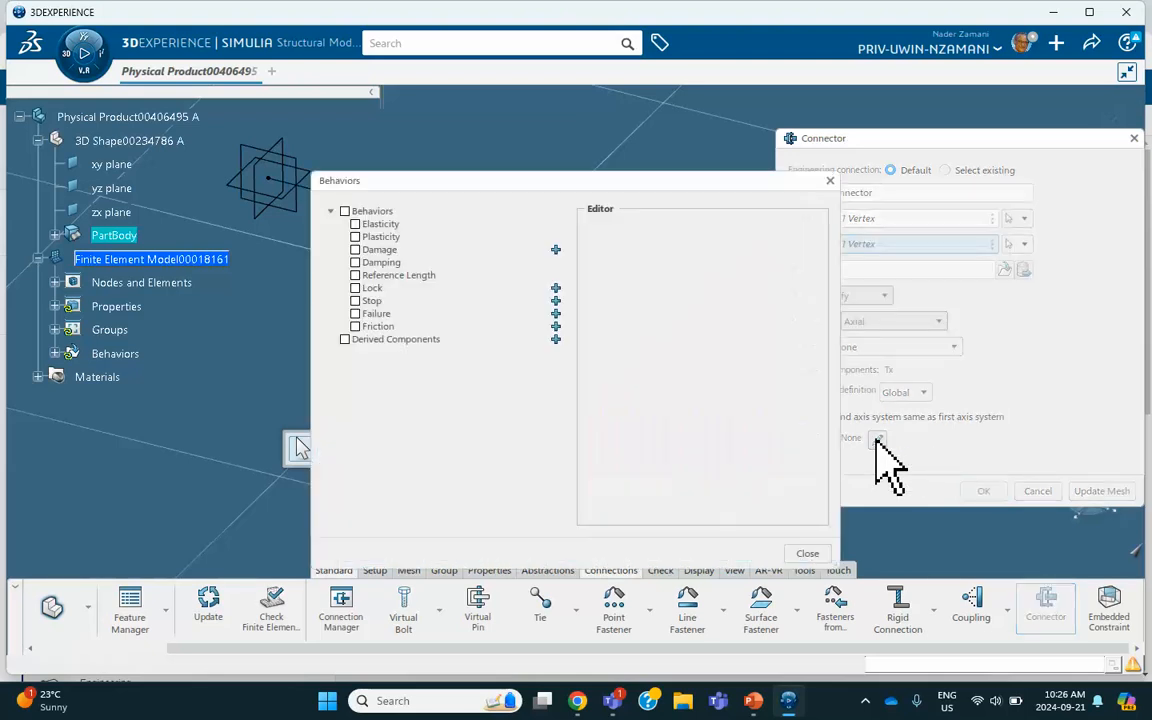
pyautogui.click(382, 225)
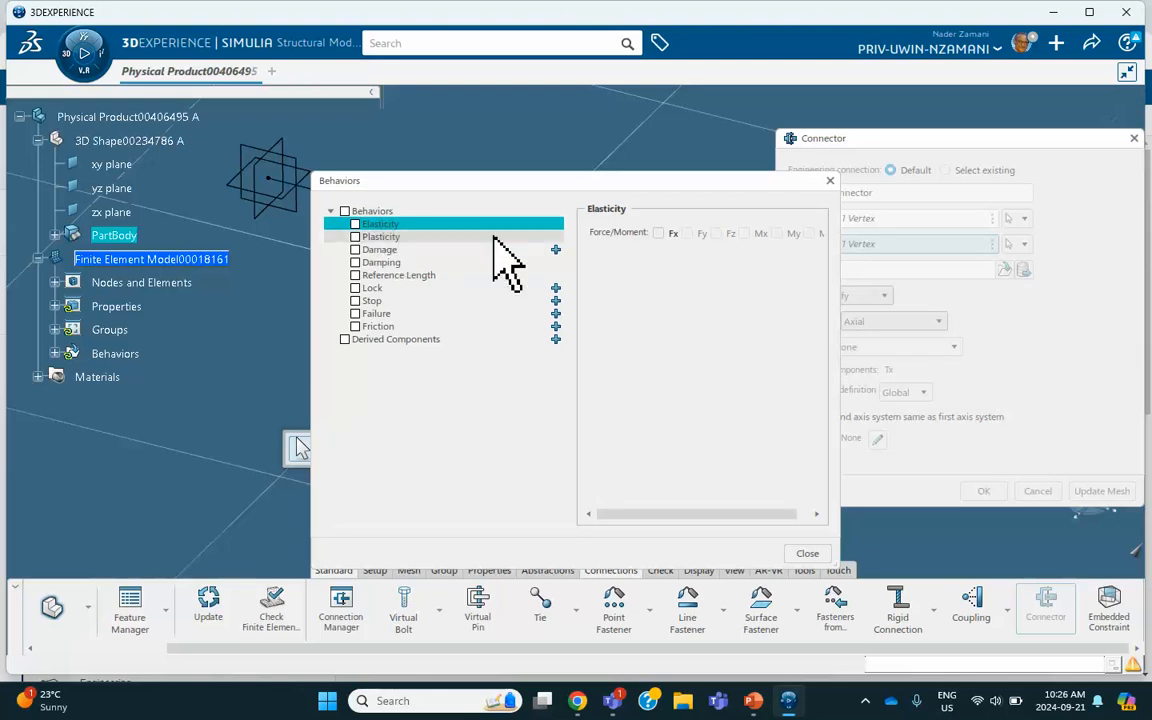
pyautogui.click(658, 233)
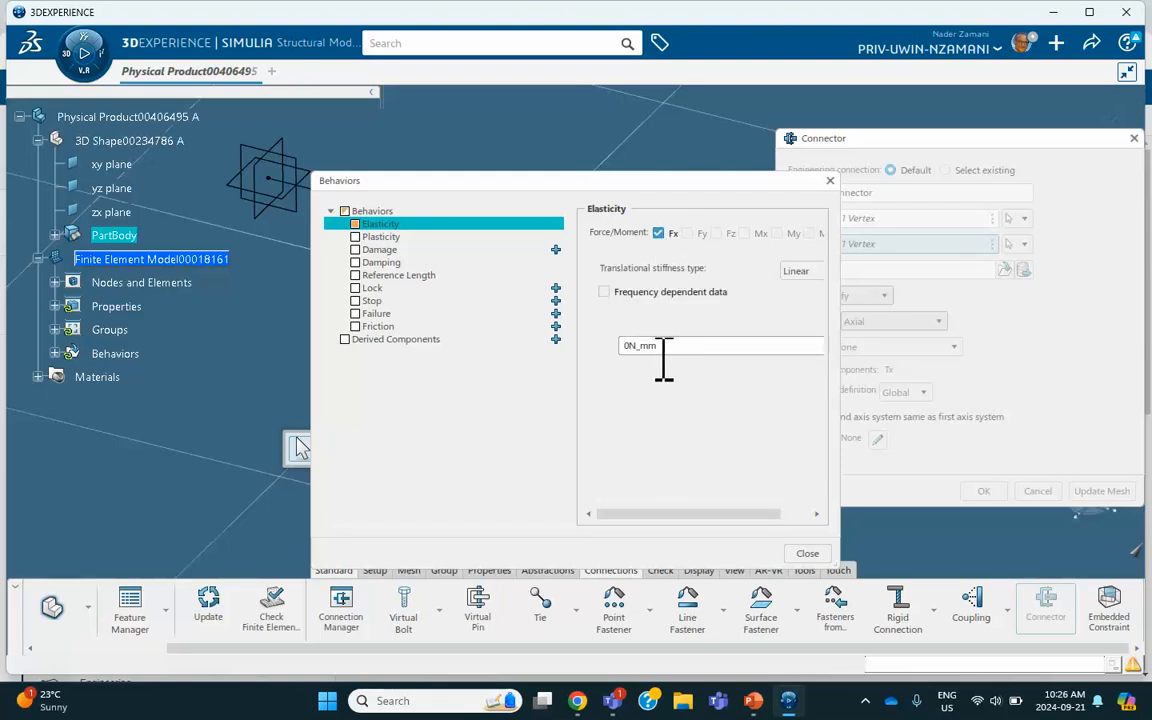
pyautogui.moveTo(665, 350); pyautogui.dragTo(597, 349)
pyautogui.click(656, 393)
pyautogui.click(670, 420)
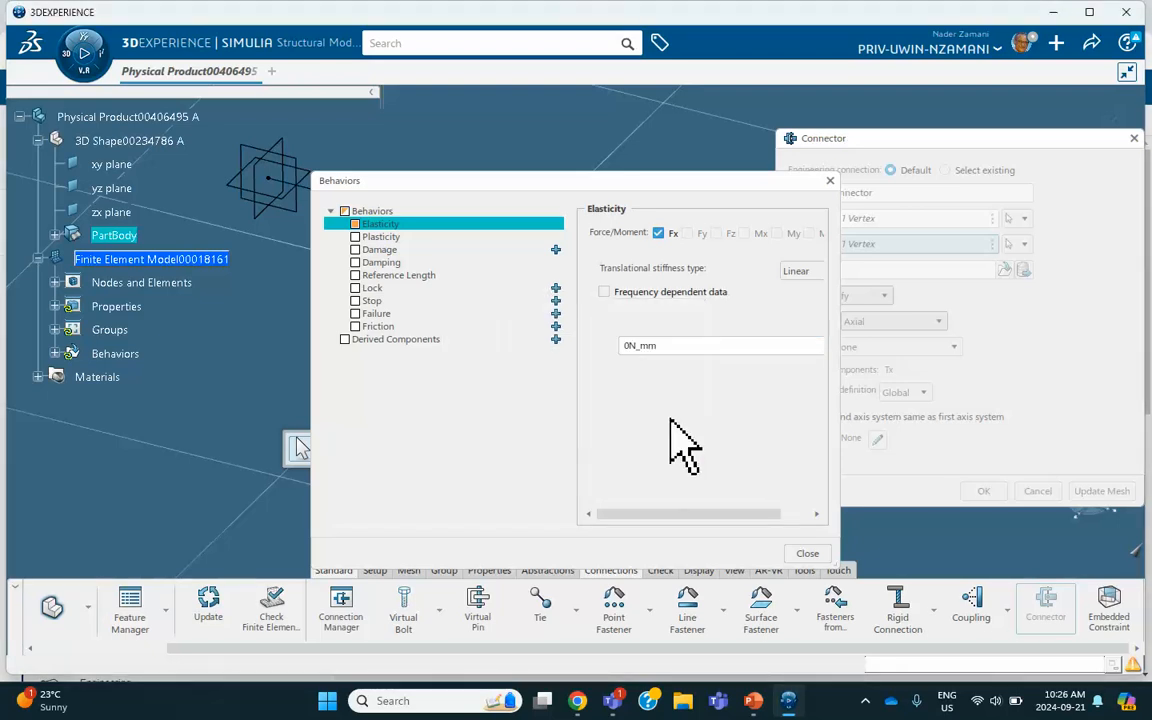
pyautogui.click(632, 350)
pyautogui.click(632, 350)
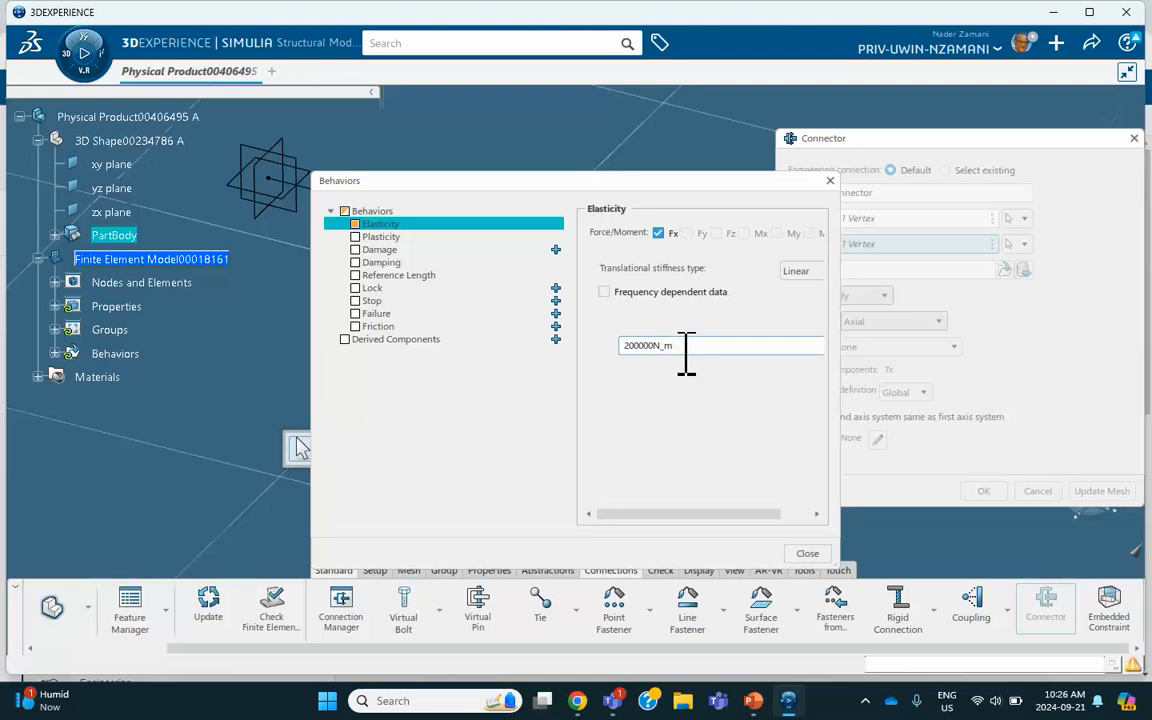
pyautogui.click(624, 415)
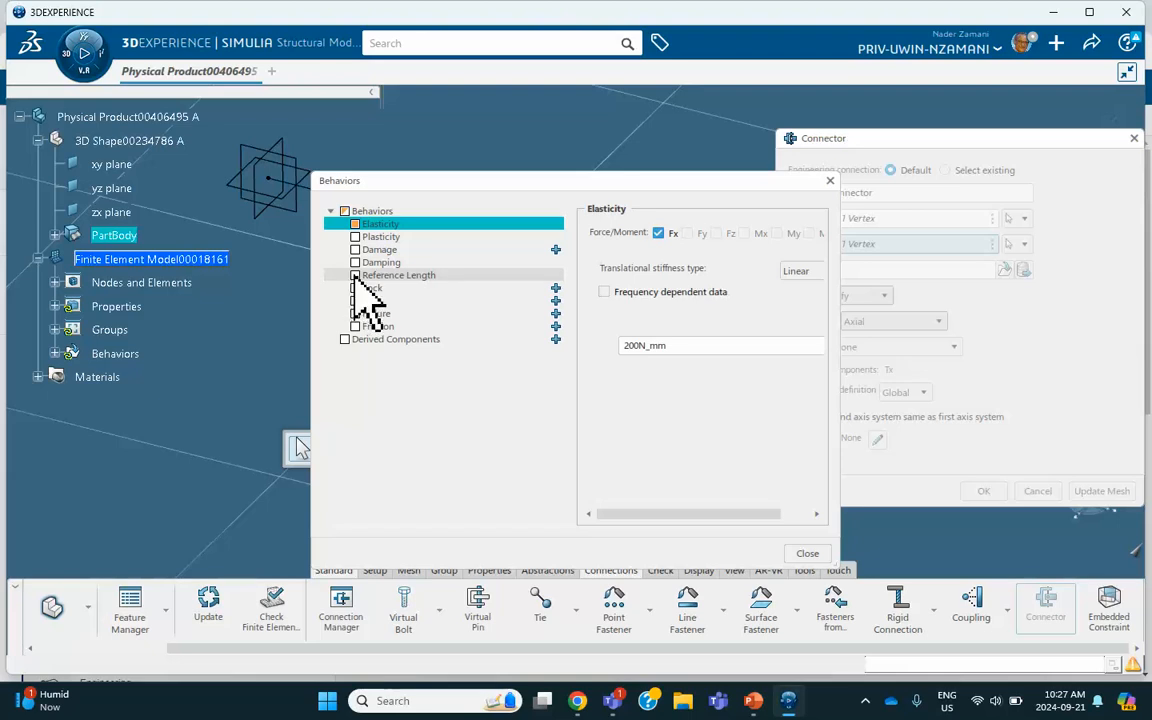
# Set the connector's Reference Length for Tx to 1000 mm and create the connector.
pyautogui.click(392, 277)
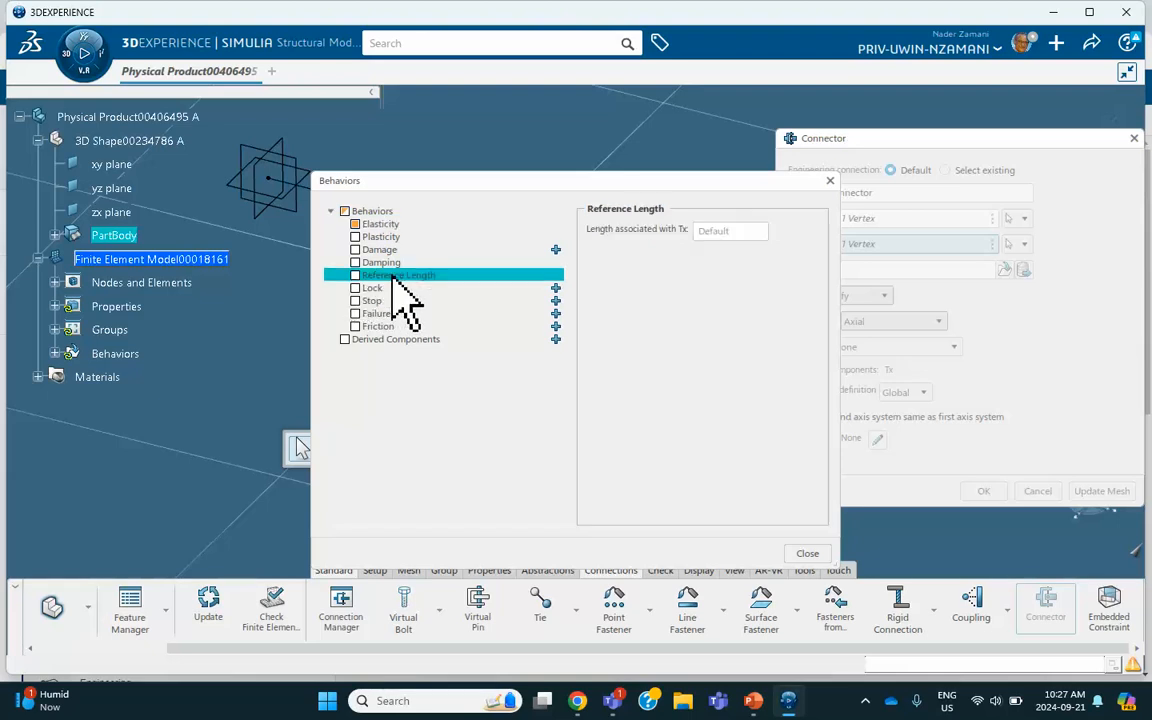
pyautogui.click(717, 236)
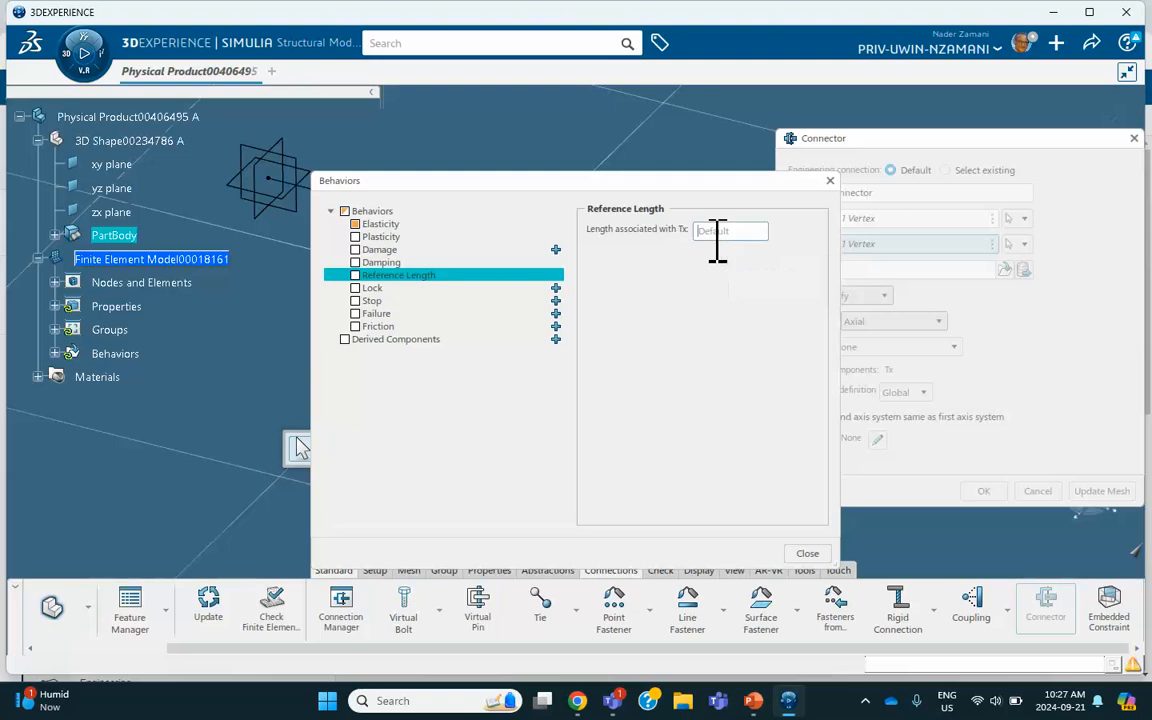
pyautogui.write('1000')
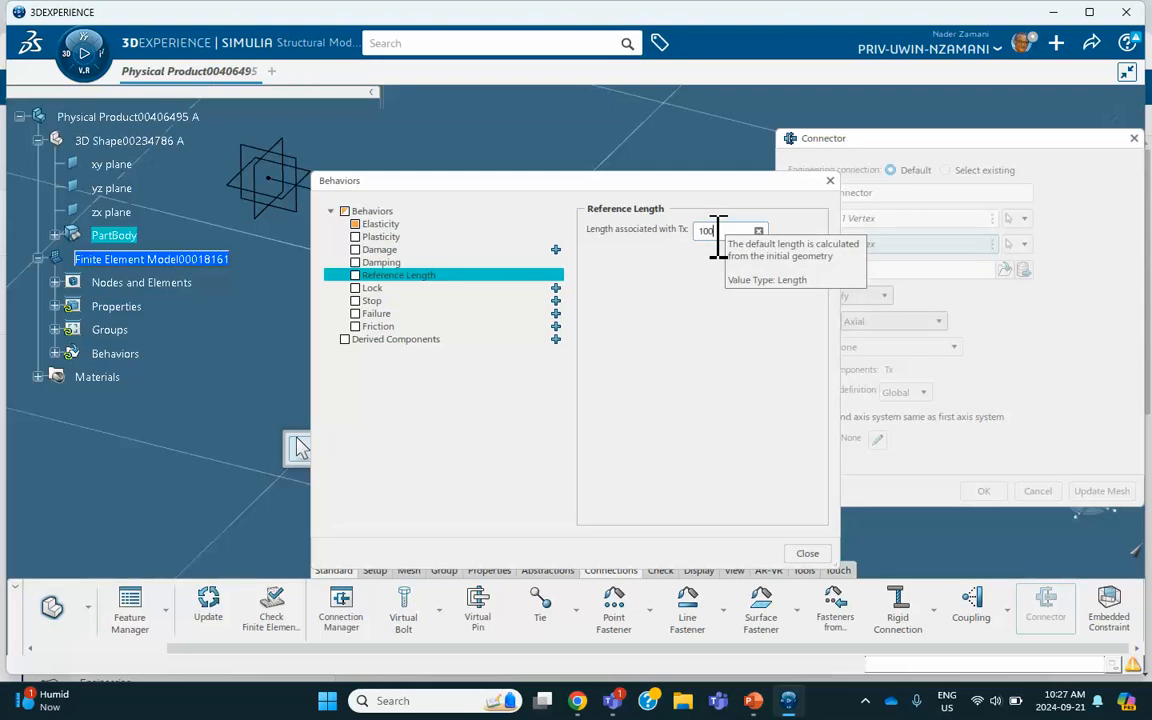
pyautogui.click(807, 553)
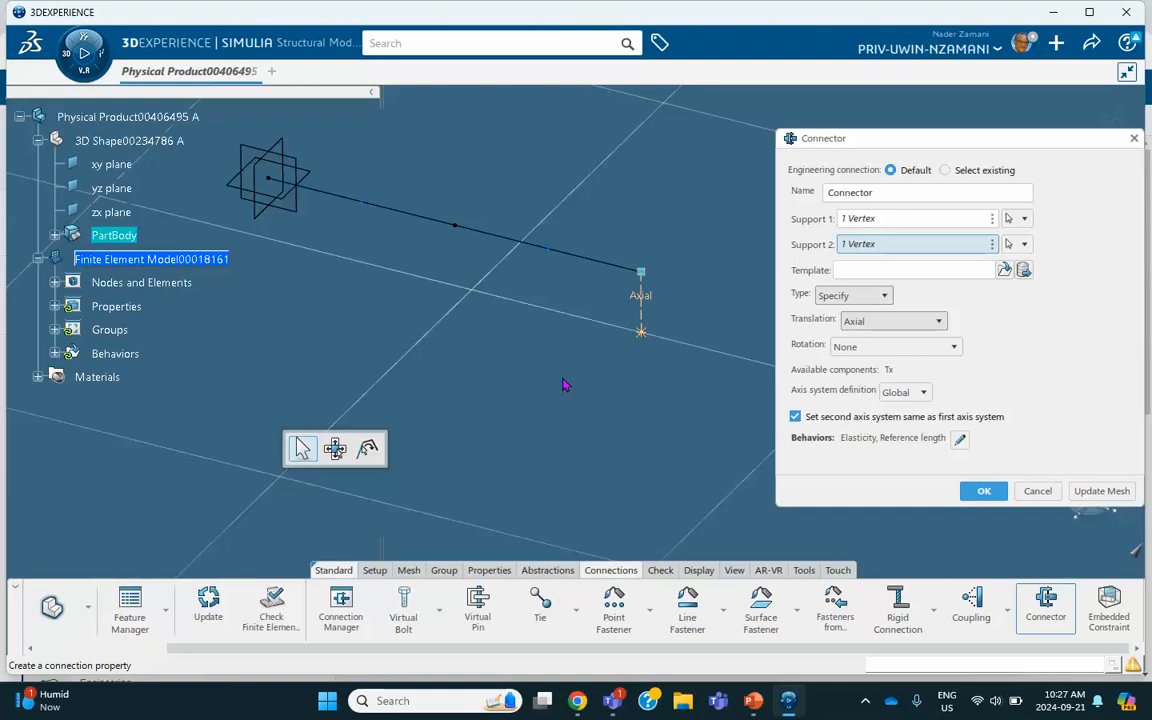
pyautogui.click(984, 491)
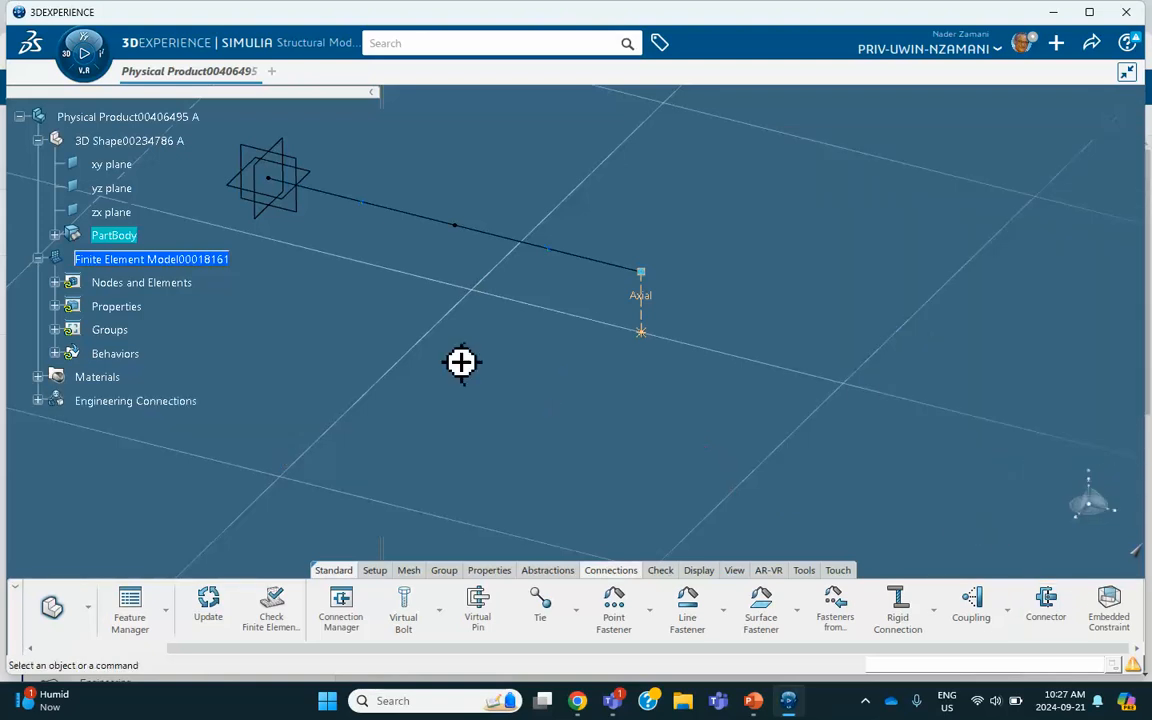
# Switch to PowerPoint, compare the connector settings on slide 3 and return to 3DEXPERIENCE.
pyautogui.moveTo(460, 363); pyautogui.dragTo(519, 388, button='middle')
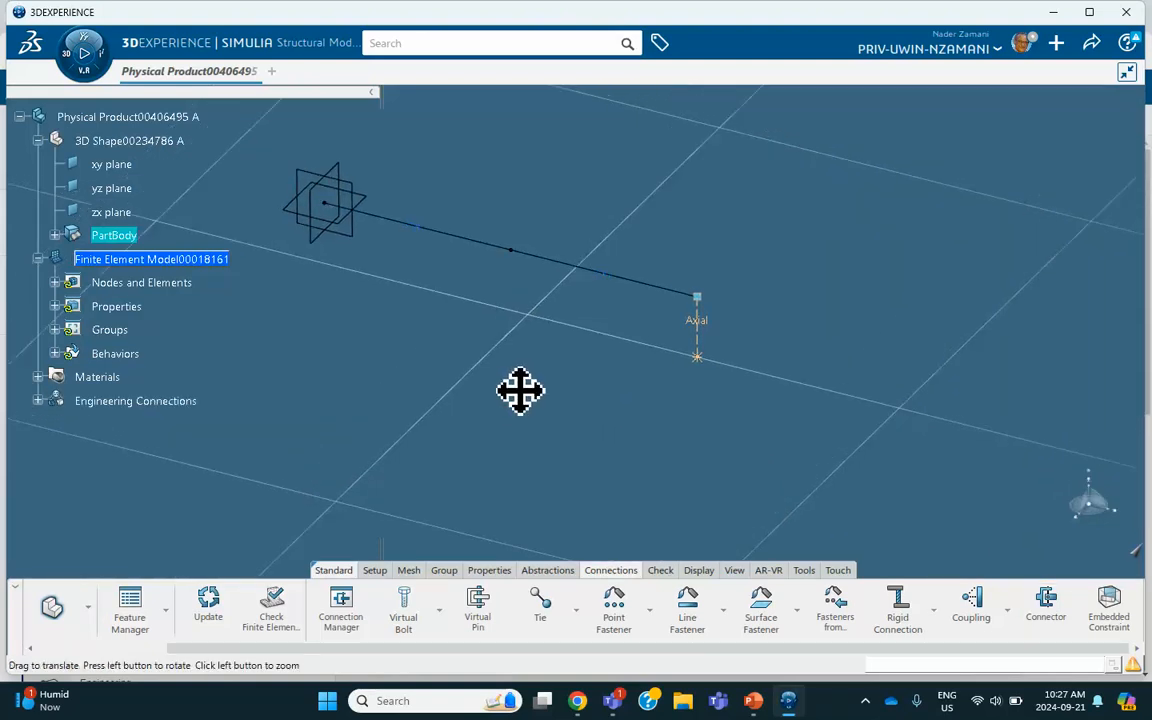
pyautogui.click(753, 700)
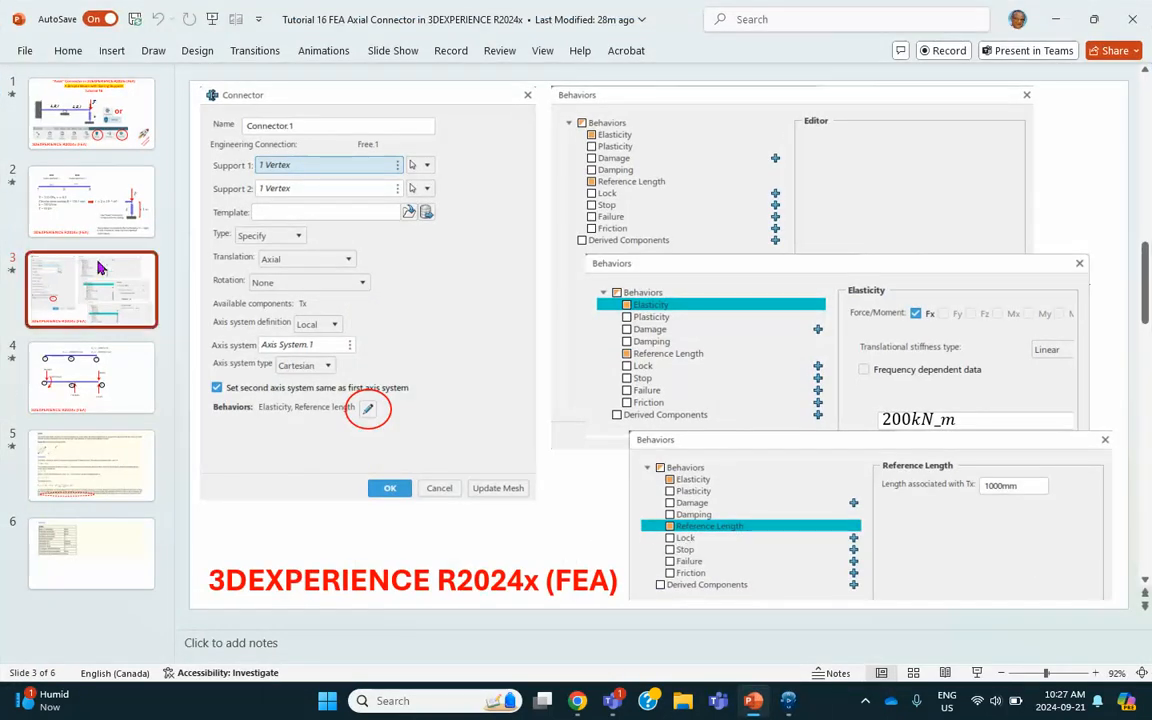
pyautogui.click(1052, 18)
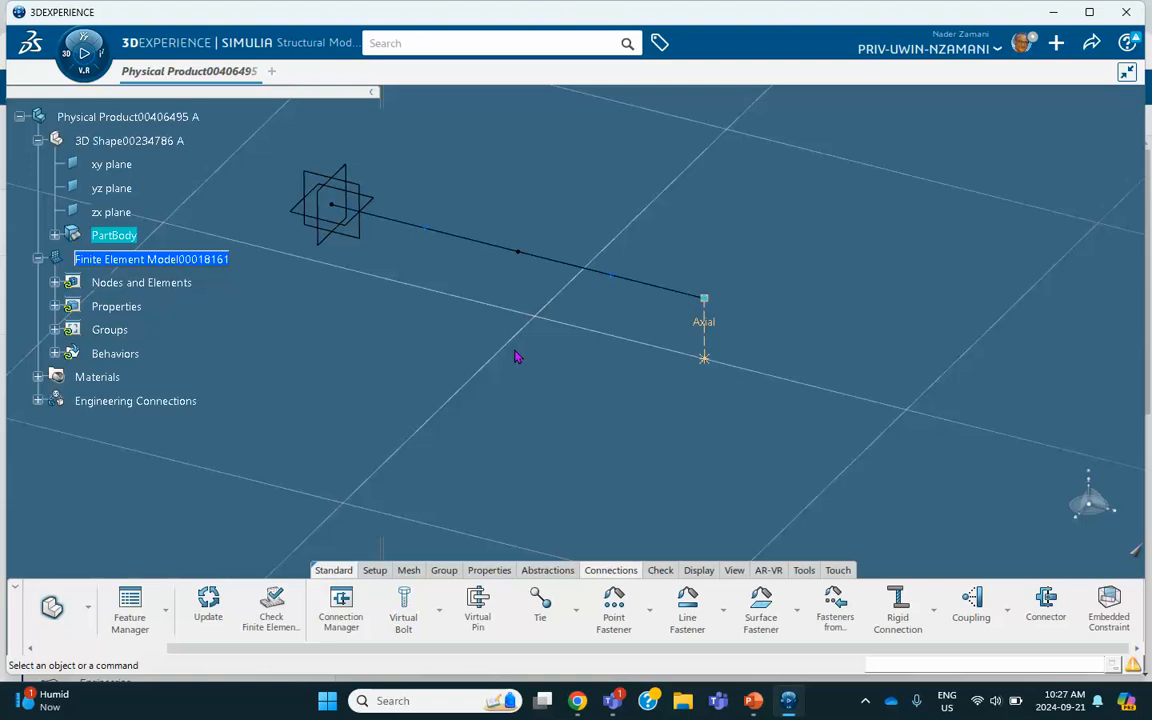
# Switch to Structural Scenario Creation and initialize a Structural simulation that uses Finite Element Model00018161.
pyautogui.click(68, 57)
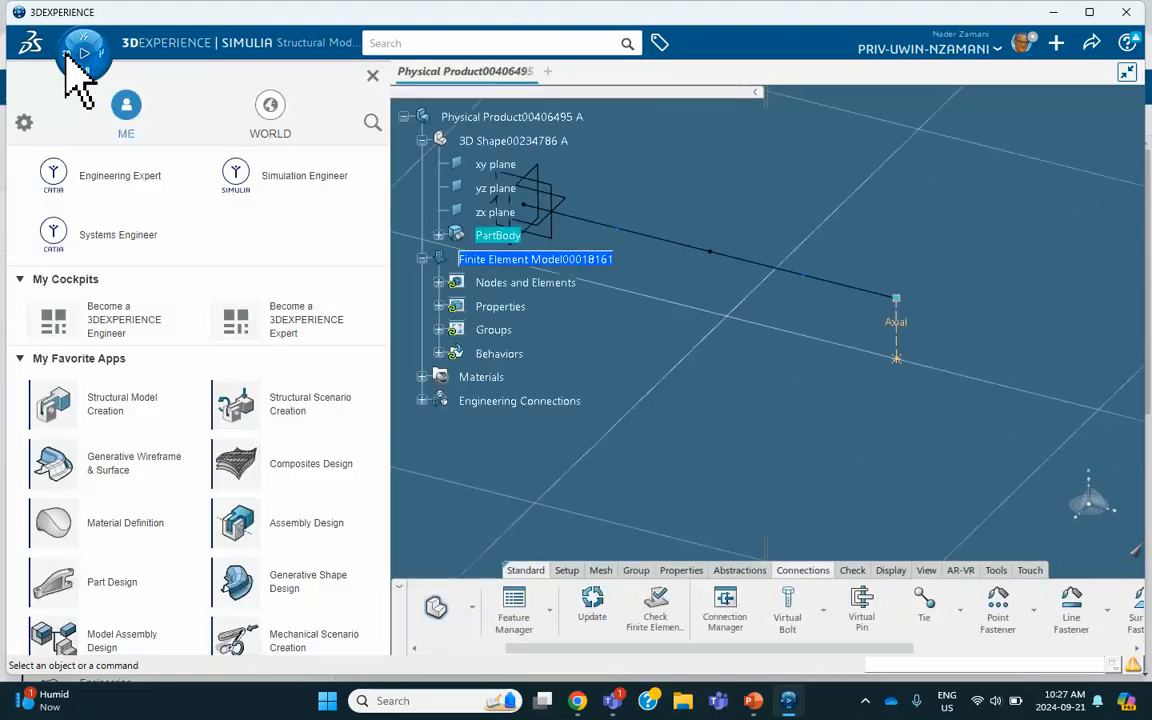
pyautogui.click(274, 412)
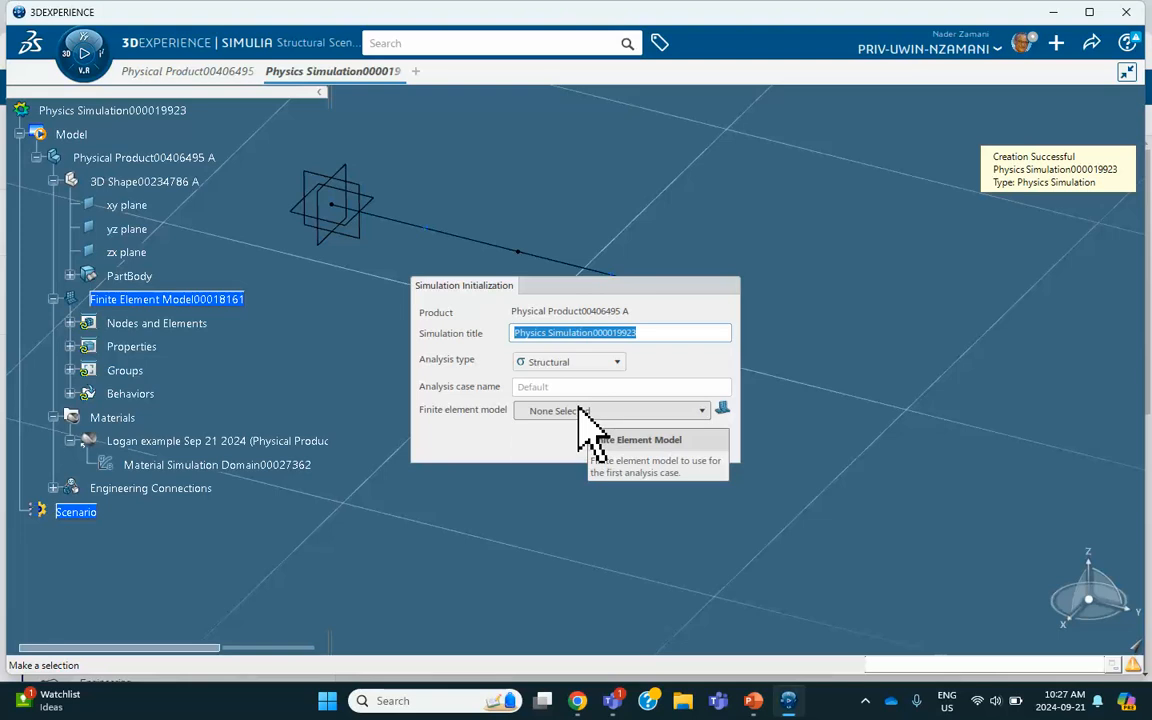
pyautogui.click(578, 410)
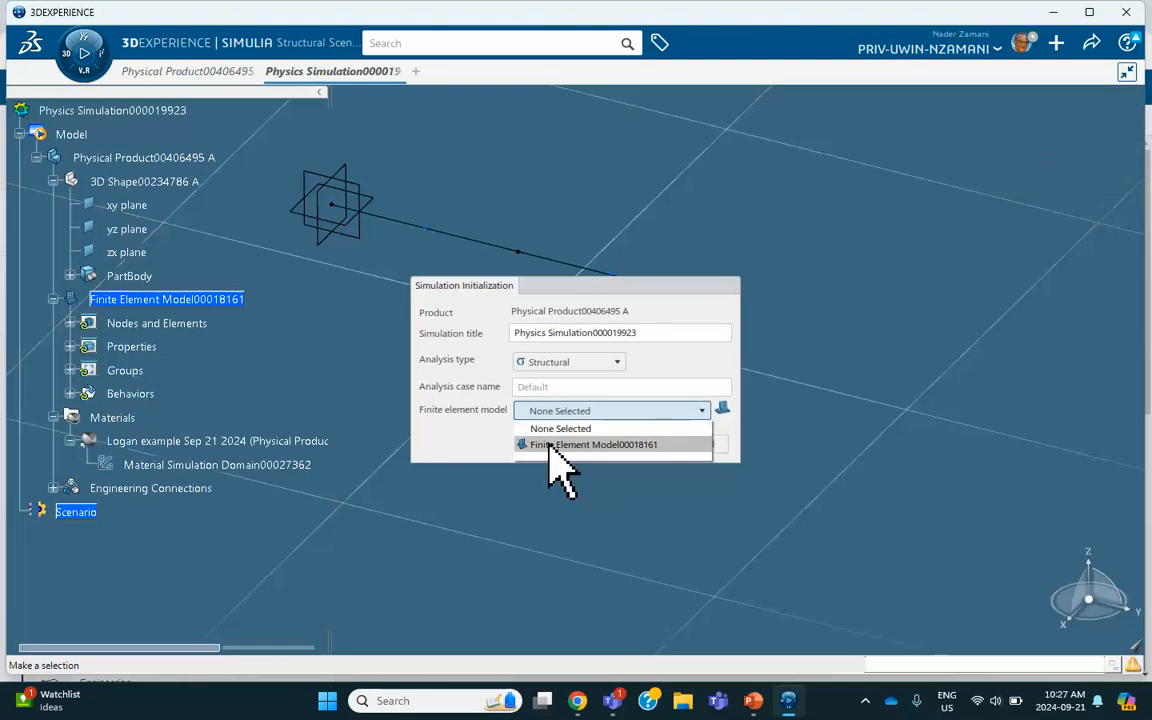
pyautogui.click(555, 445)
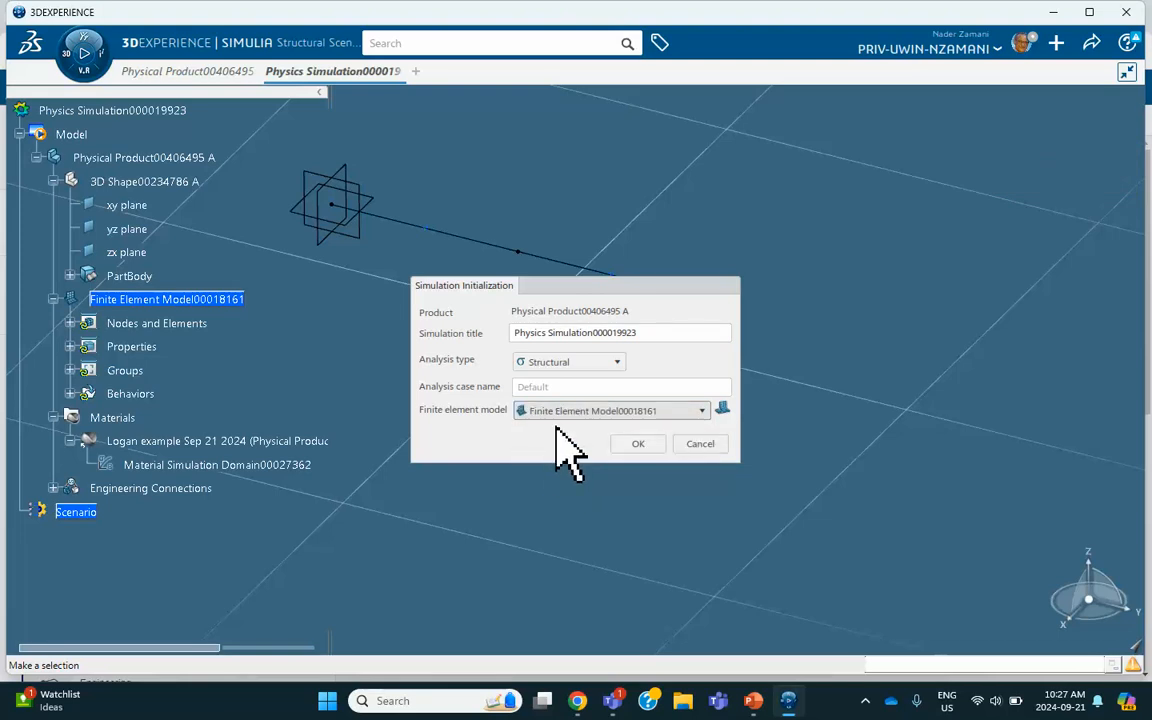
pyautogui.click(632, 443)
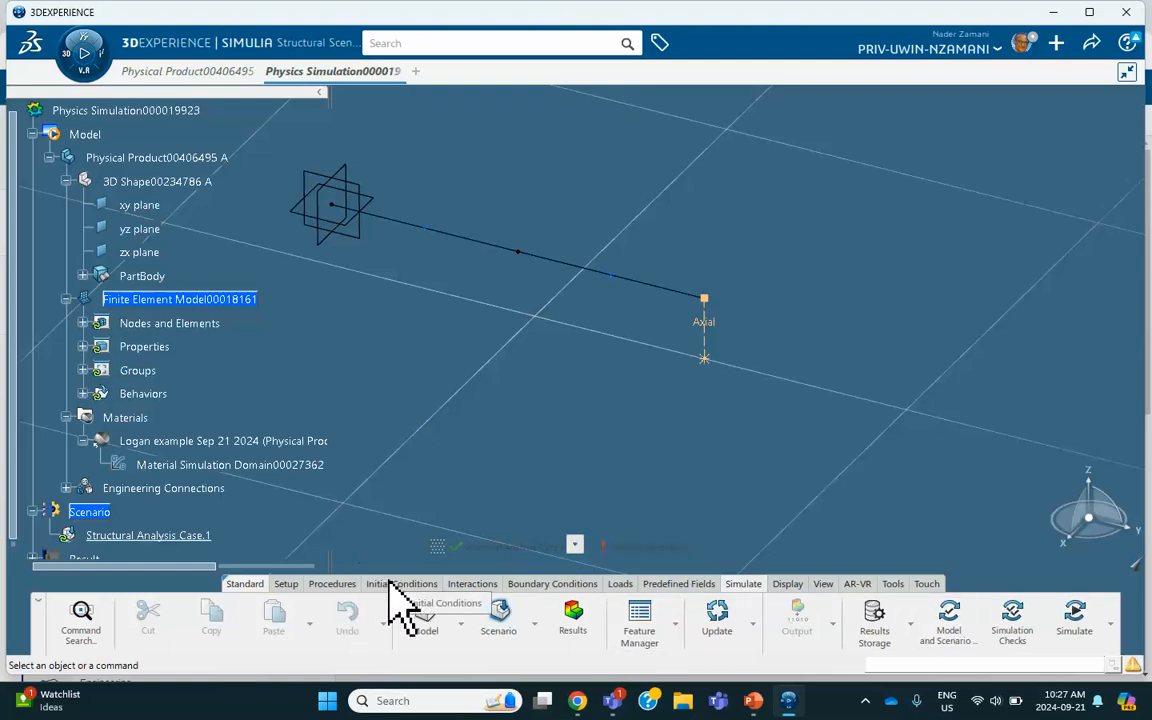
# Add a Static Perturbation Step with default settings to the structural analysis case.
pyautogui.click(332, 585)
pyautogui.scroll(-3, 470, 625)
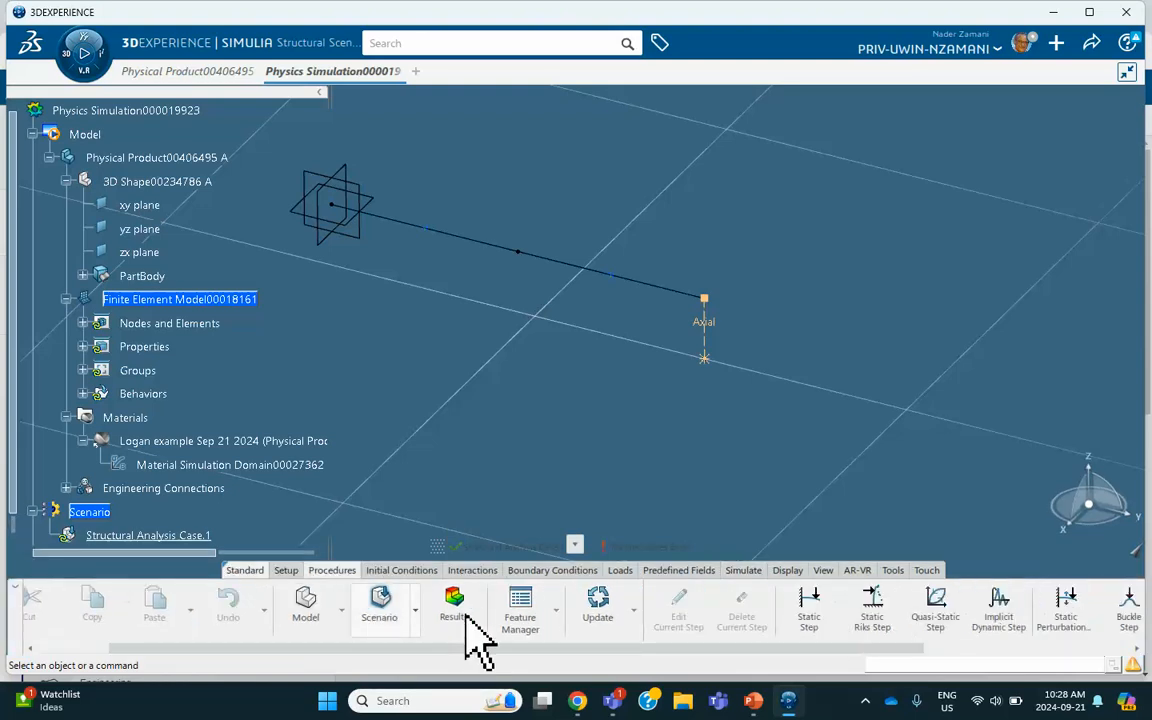
pyautogui.scroll(-2, 900, 640)
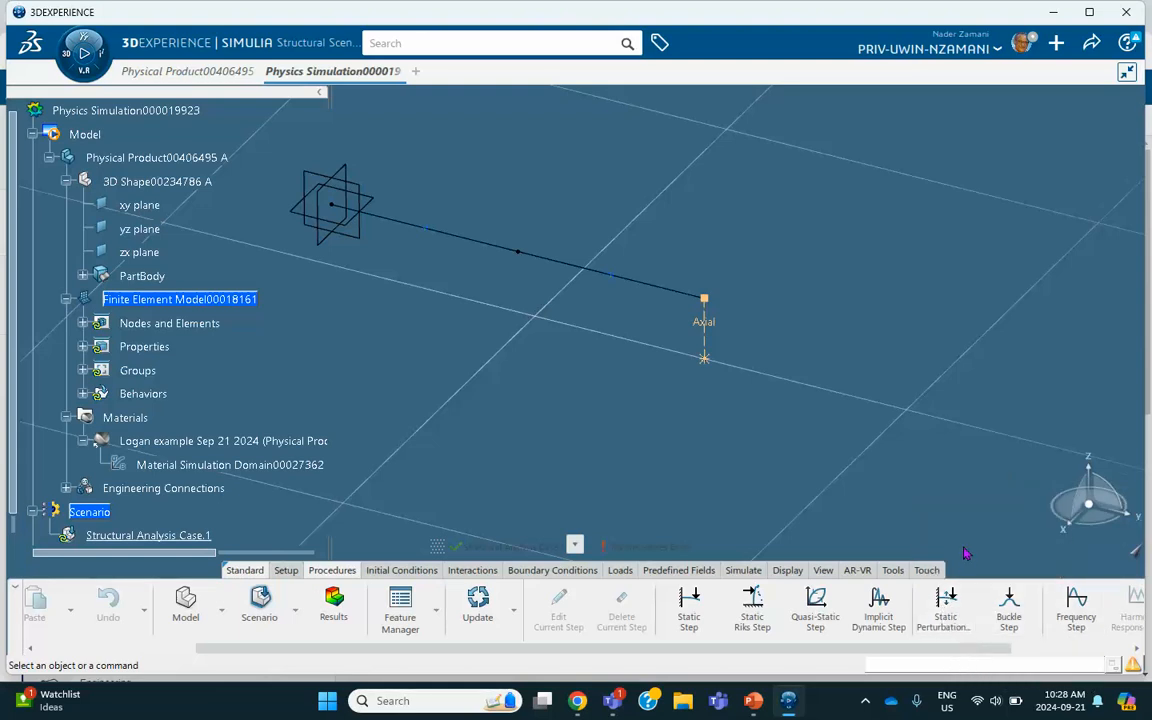
pyautogui.click(950, 608)
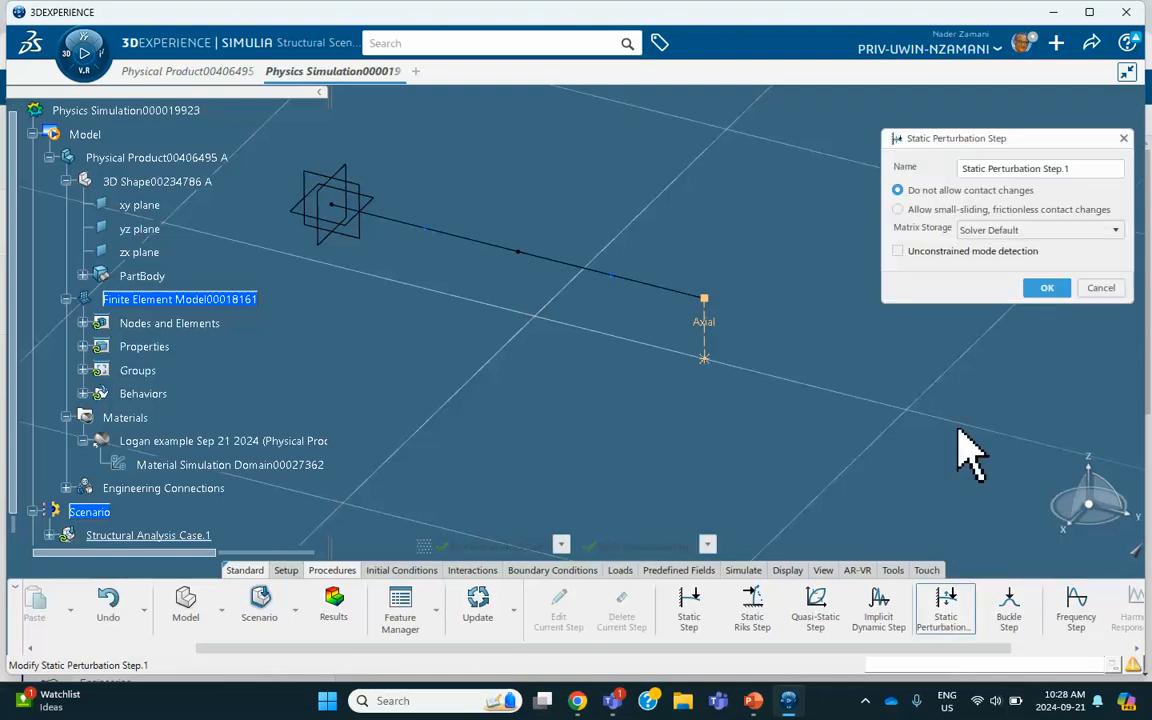
pyautogui.click(1048, 288)
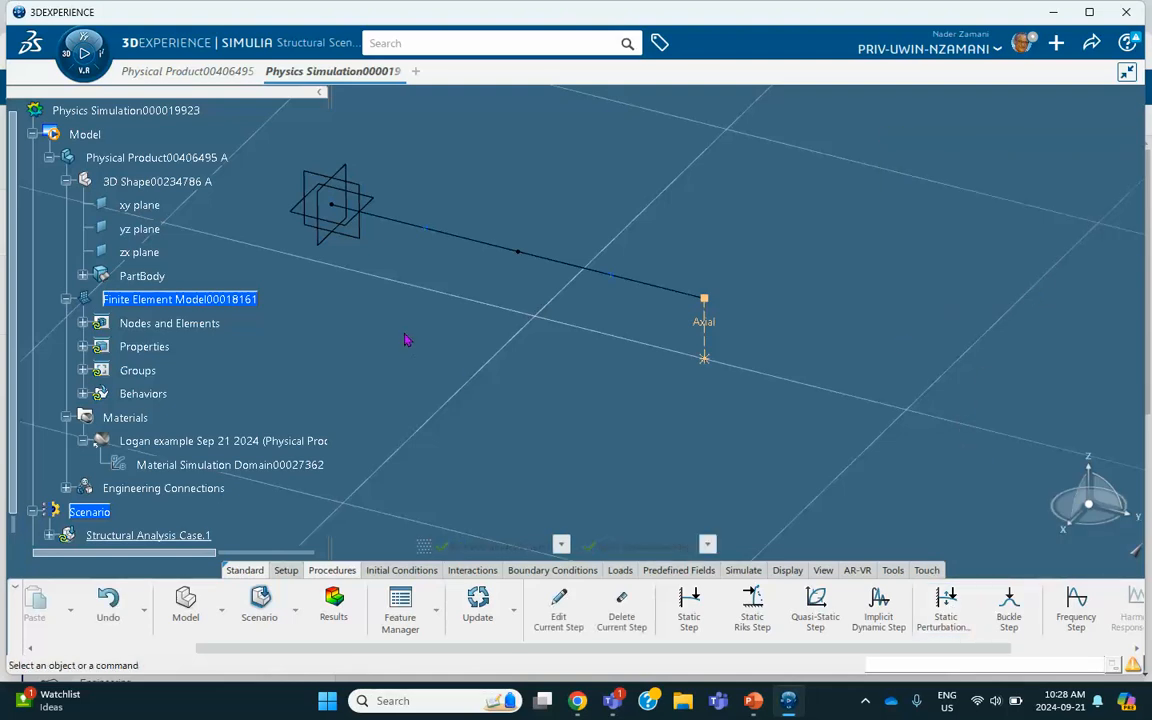
# Clamp the beam's vertex at the origin planes and the lower end point of the axial connector.
pyautogui.moveTo(405, 340); pyautogui.dragTo(472, 342, button='middle')
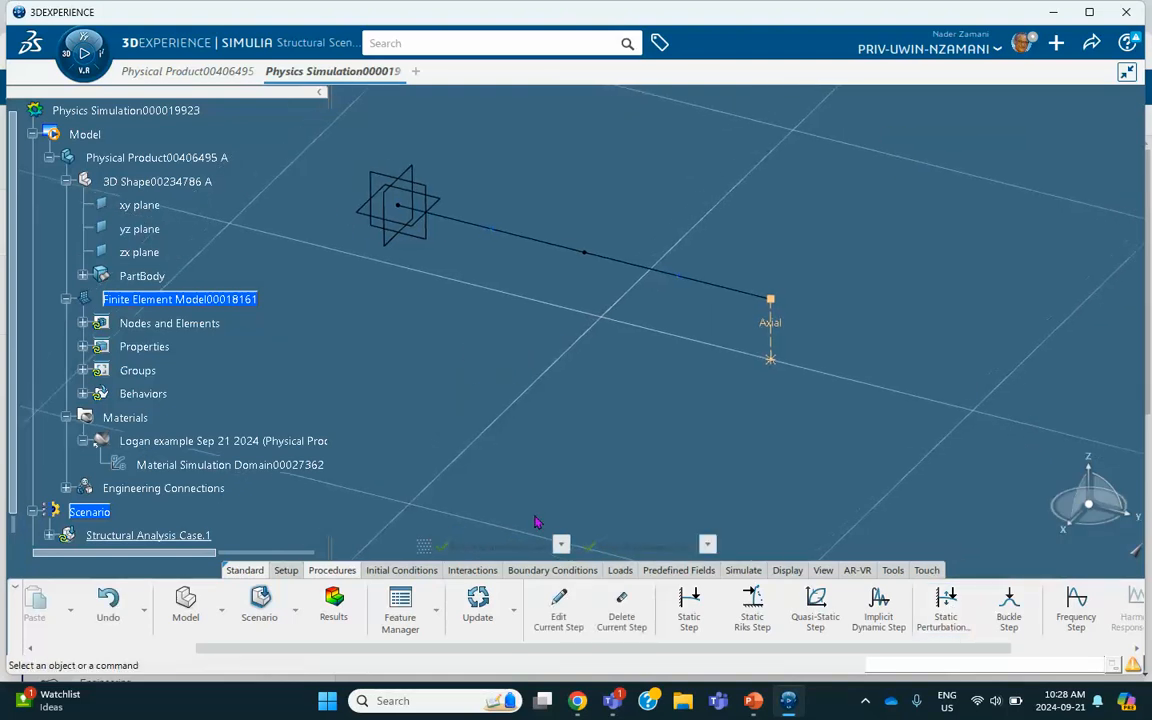
pyautogui.click(540, 573)
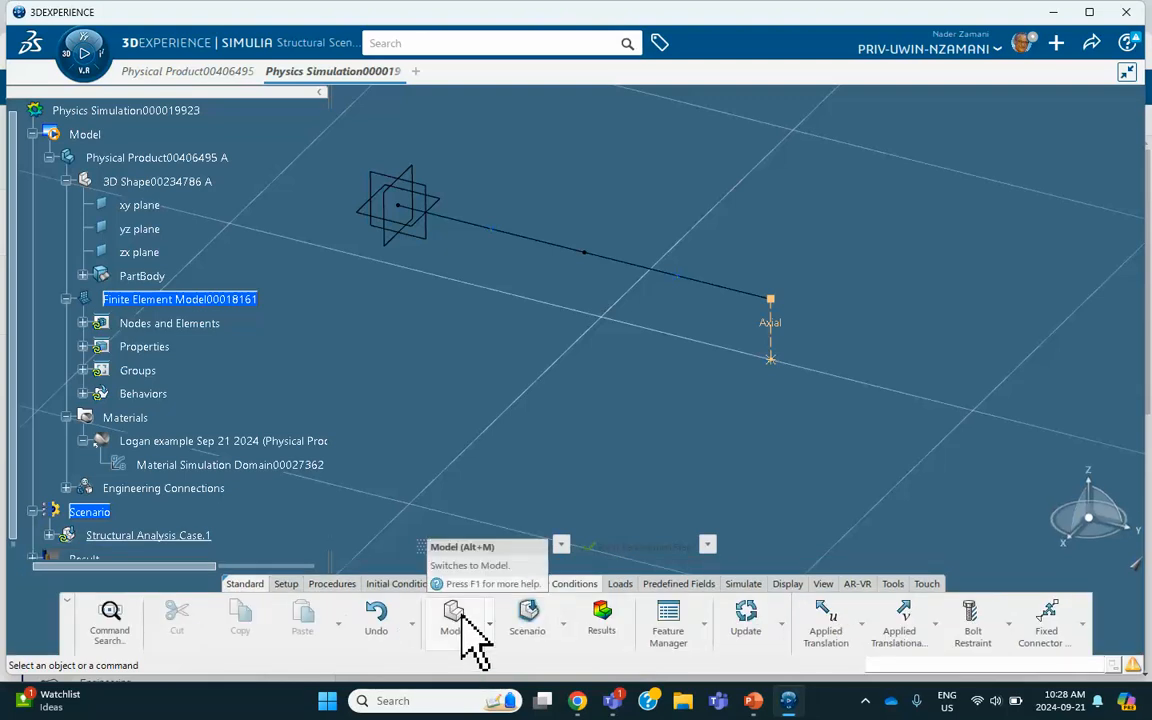
pyautogui.click(860, 623)
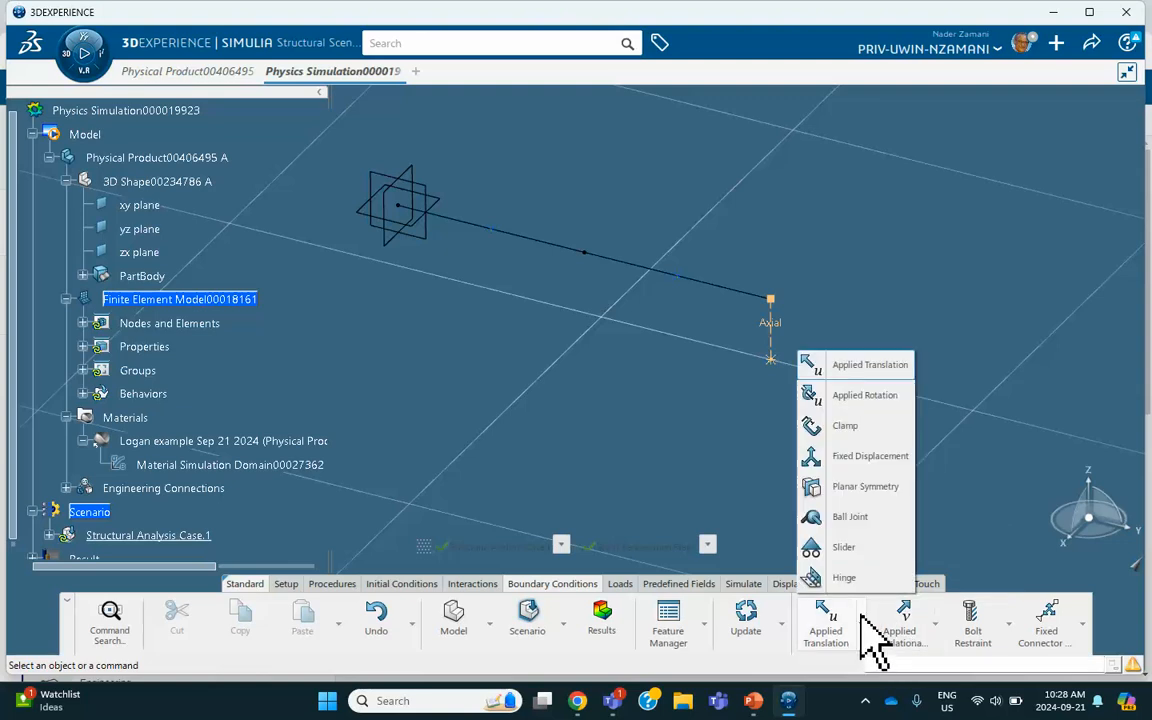
pyautogui.click(845, 426)
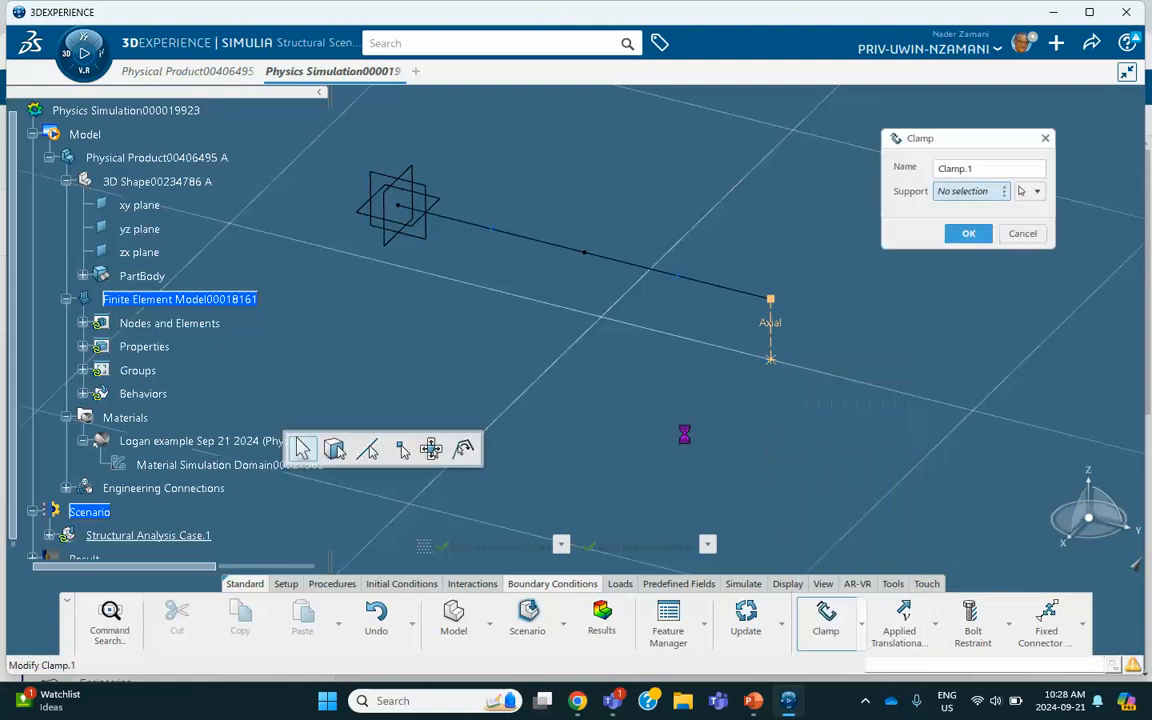
pyautogui.click(400, 208)
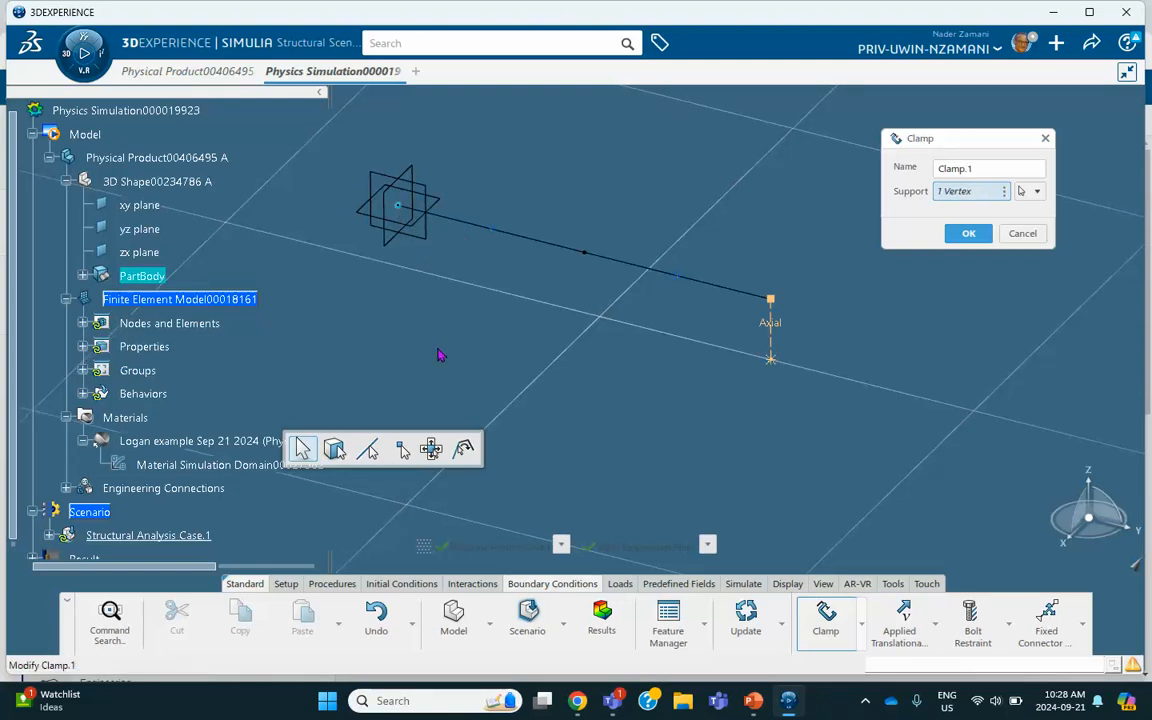
pyautogui.click(771, 360)
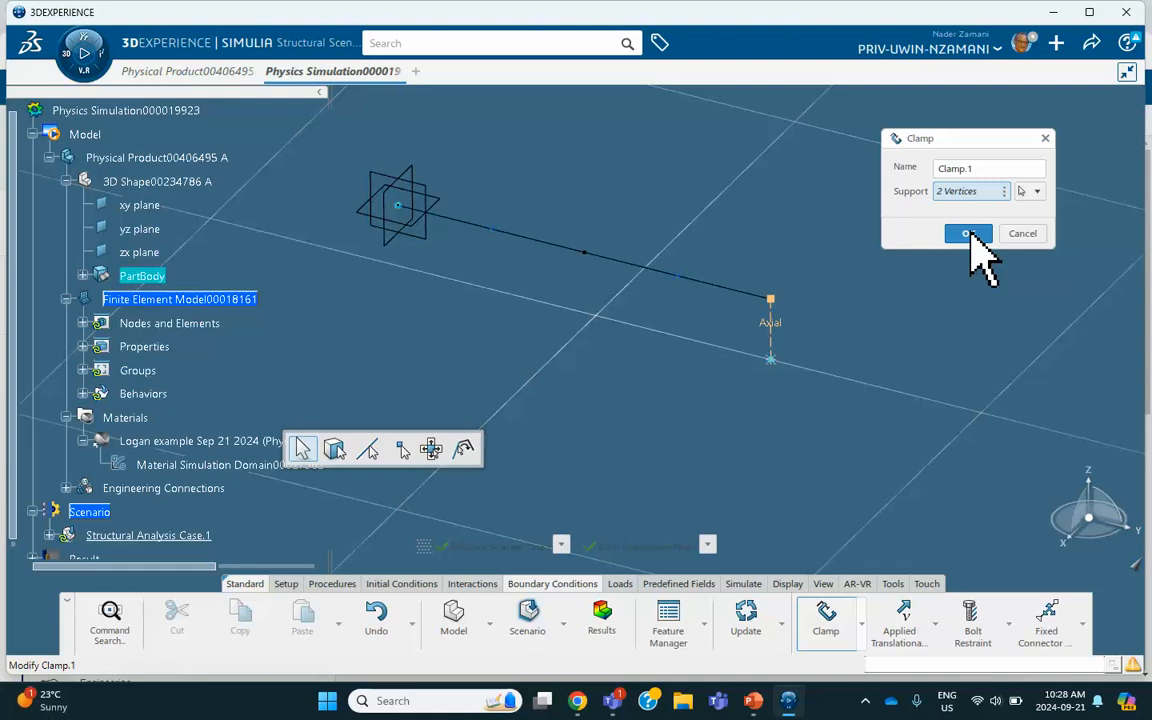
pyautogui.click(965, 234)
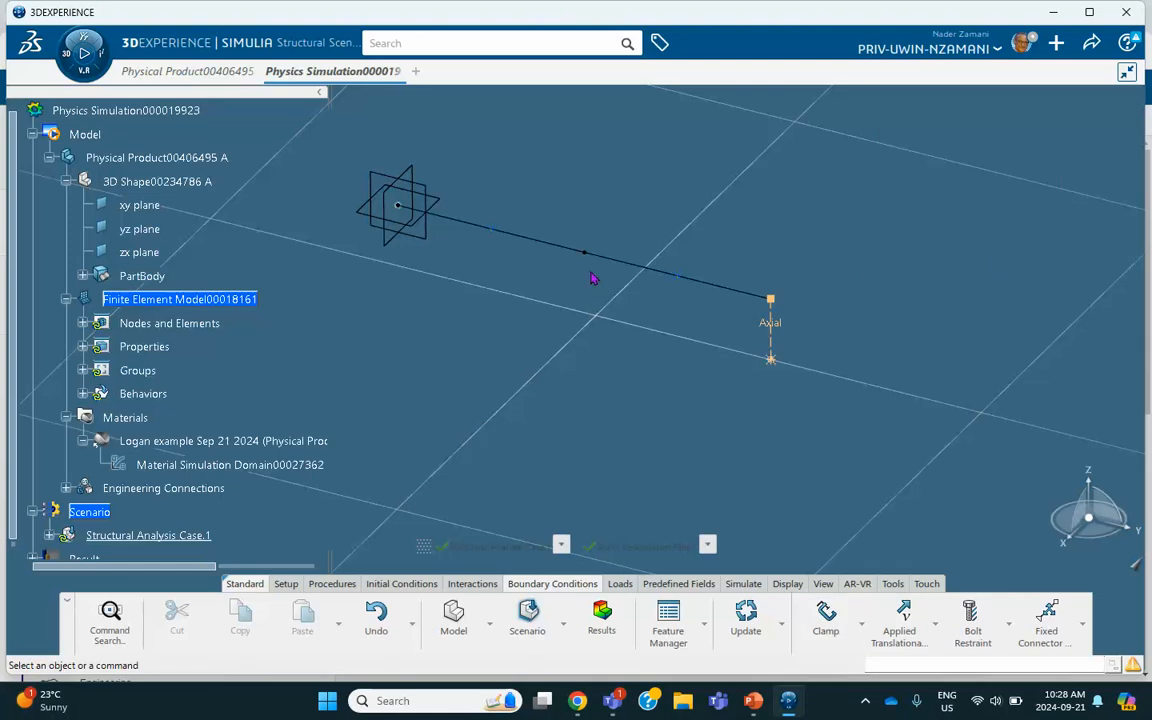
# Add a Fixed Displacement on Manual Group.1 at the beam's middle support, restraining X and Z translation and Y and Z rotation.
pyautogui.click(861, 625)
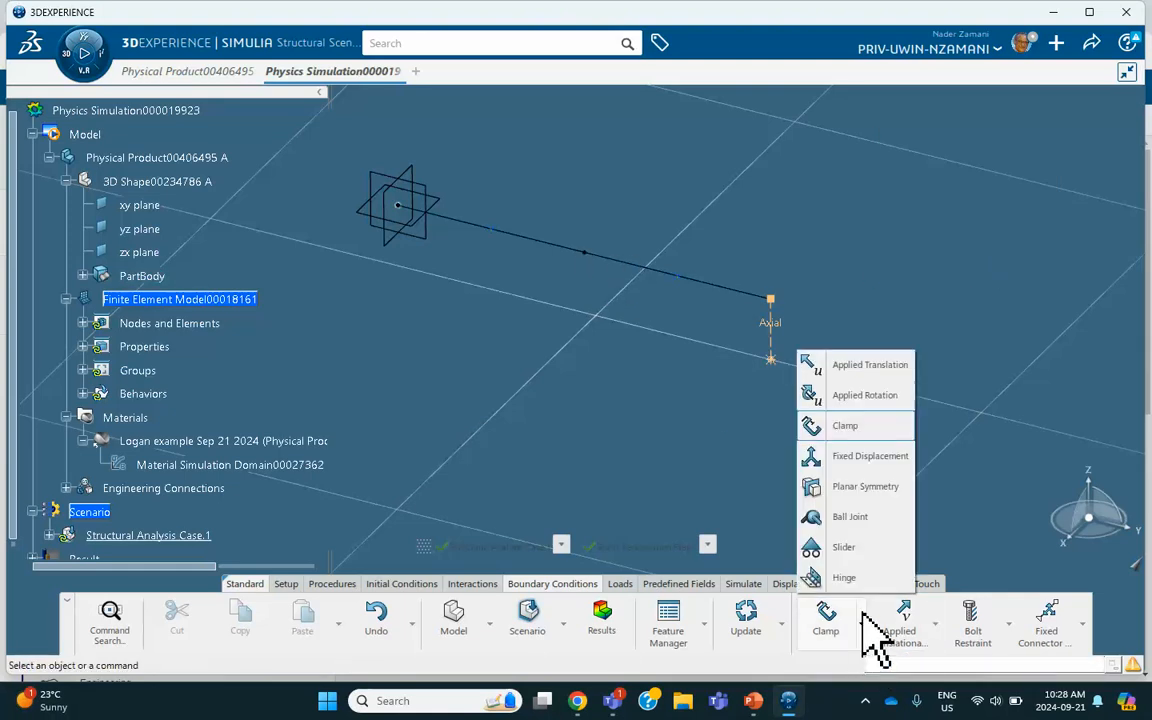
pyautogui.click(840, 460)
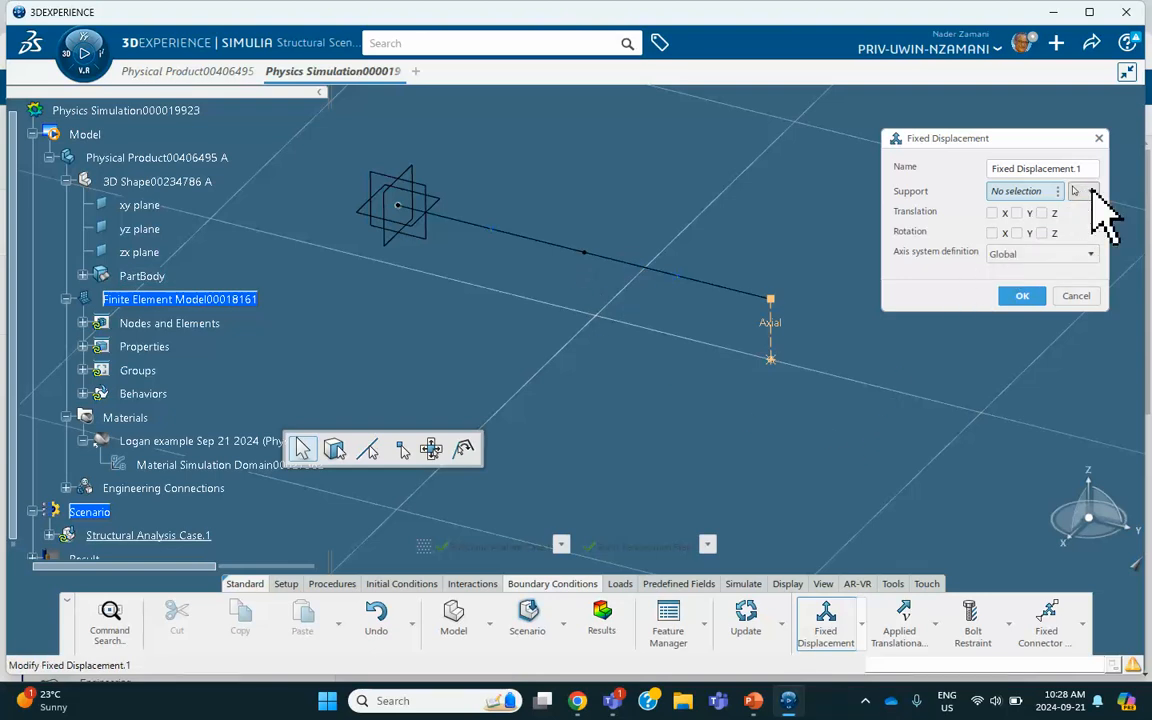
pyautogui.click(1092, 192)
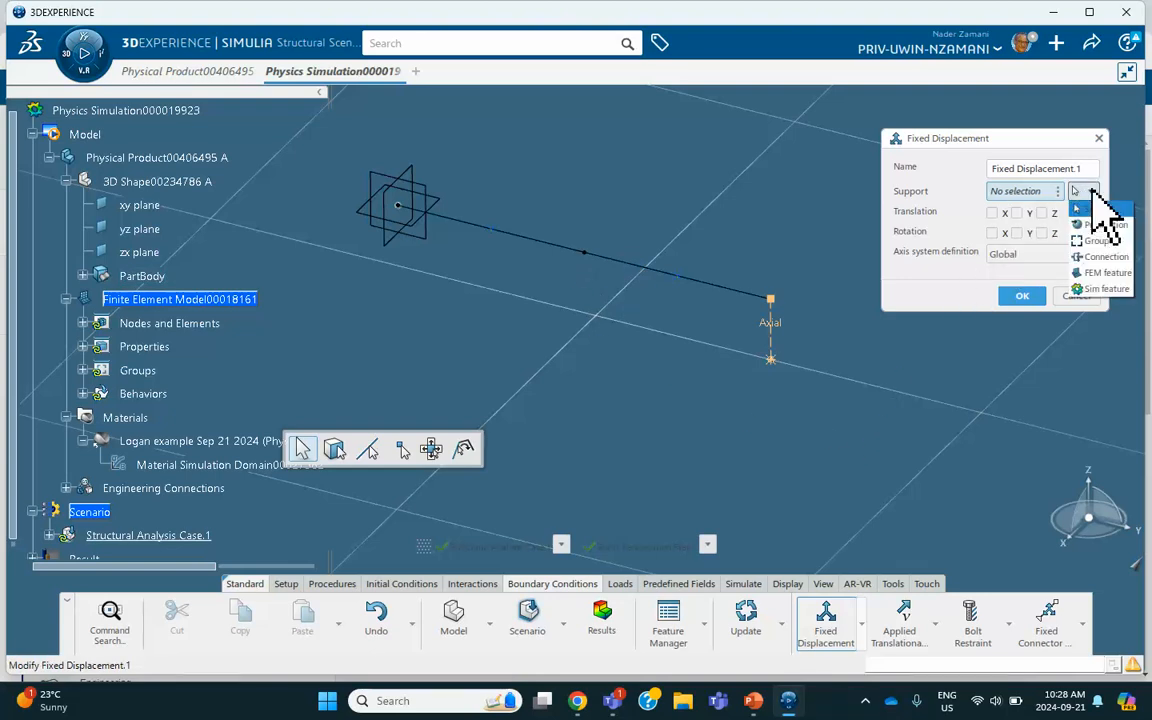
pyautogui.click(1100, 272)
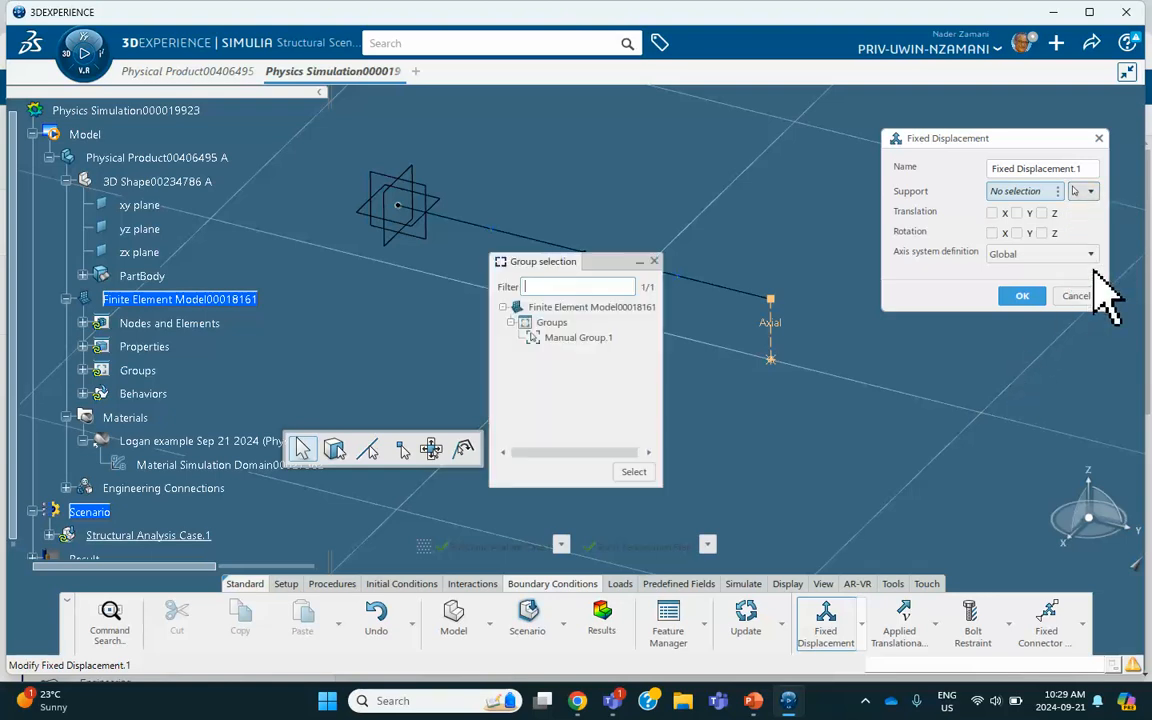
pyautogui.click(556, 337)
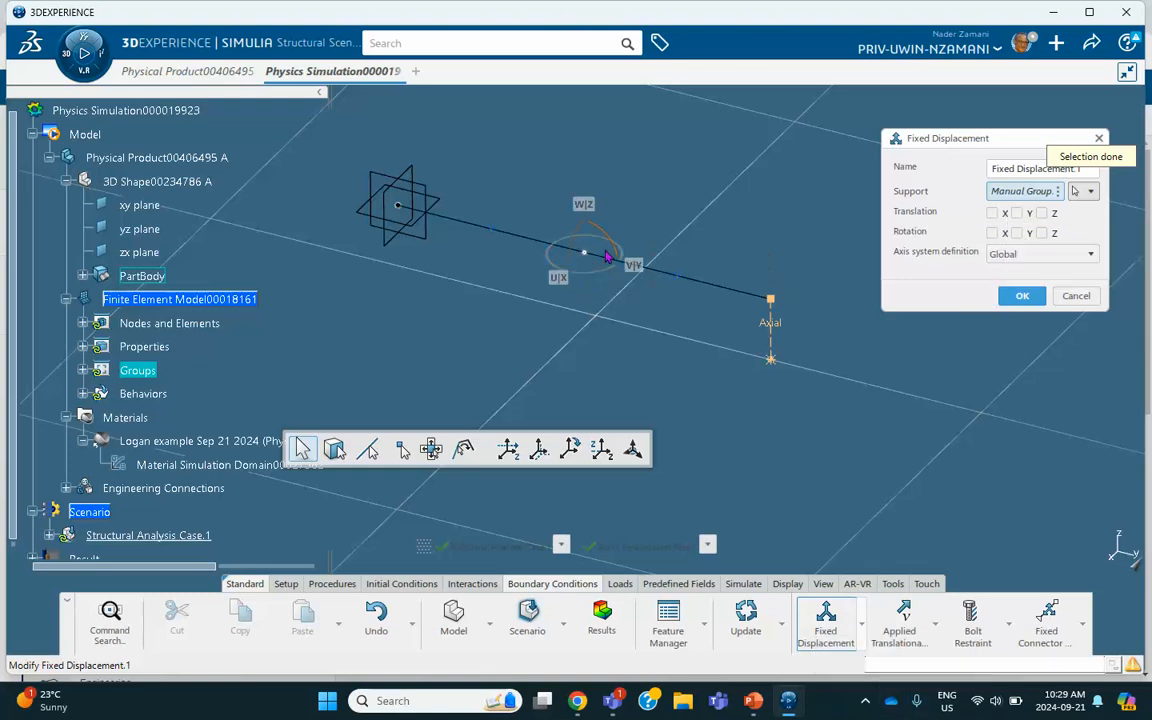
pyautogui.click(991, 213)
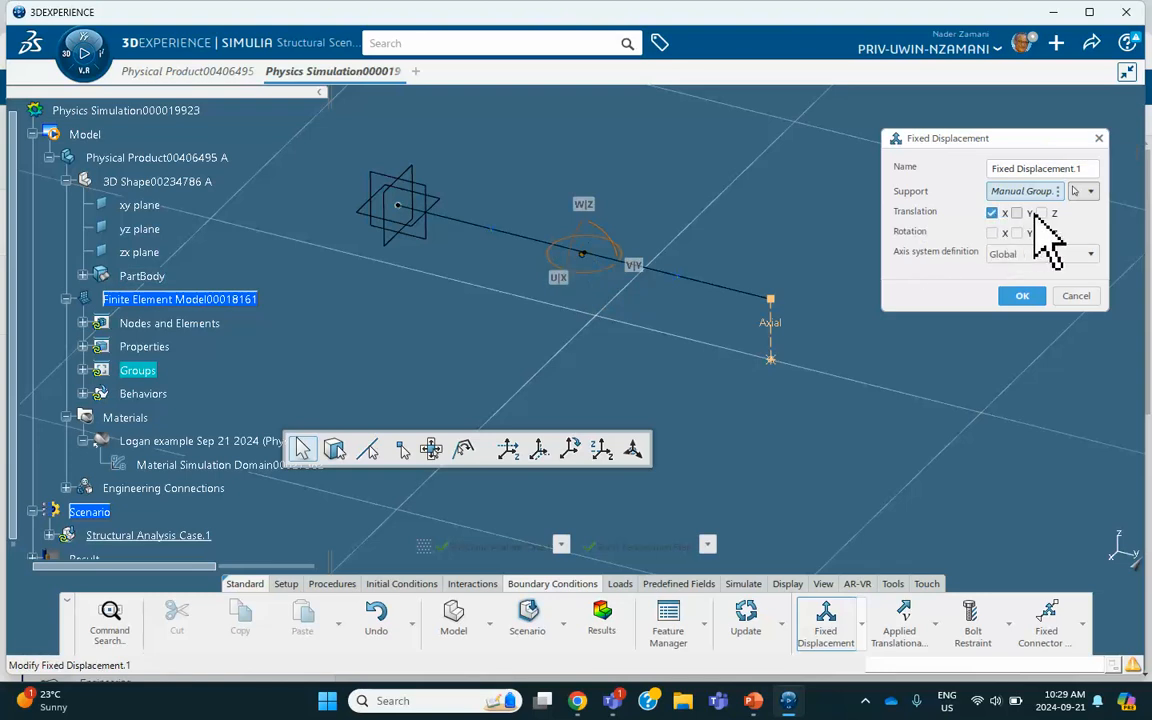
pyautogui.click(1041, 213)
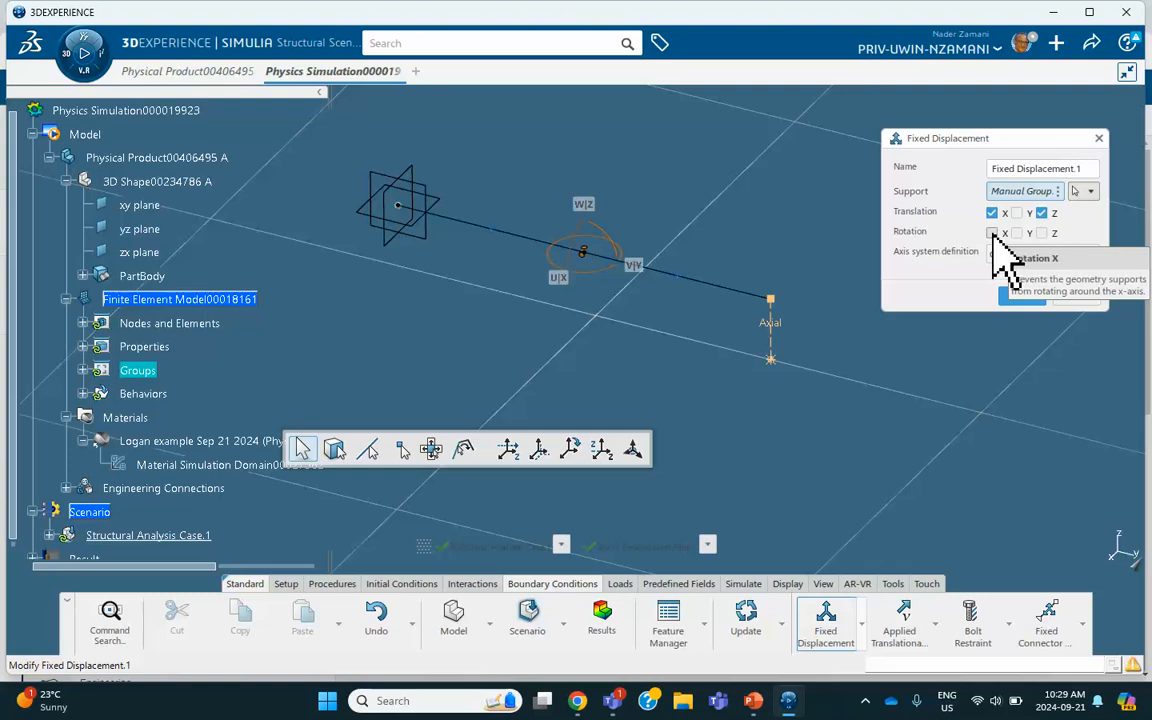
pyautogui.click(1017, 232)
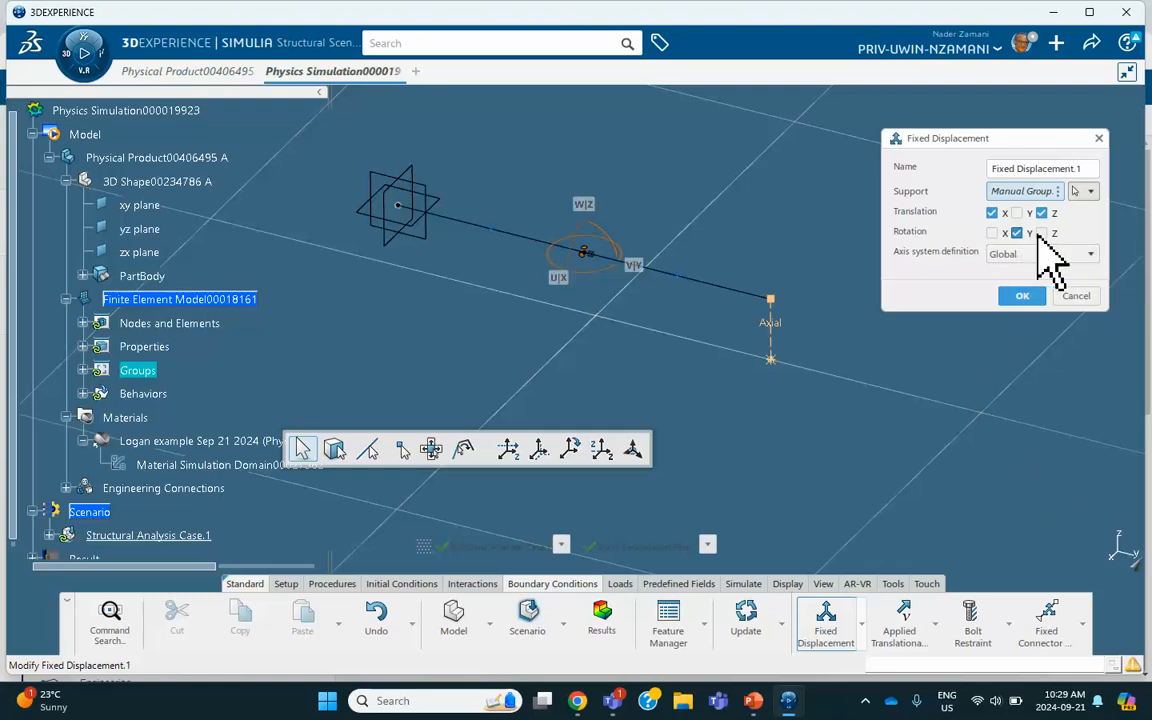
pyautogui.click(1041, 232)
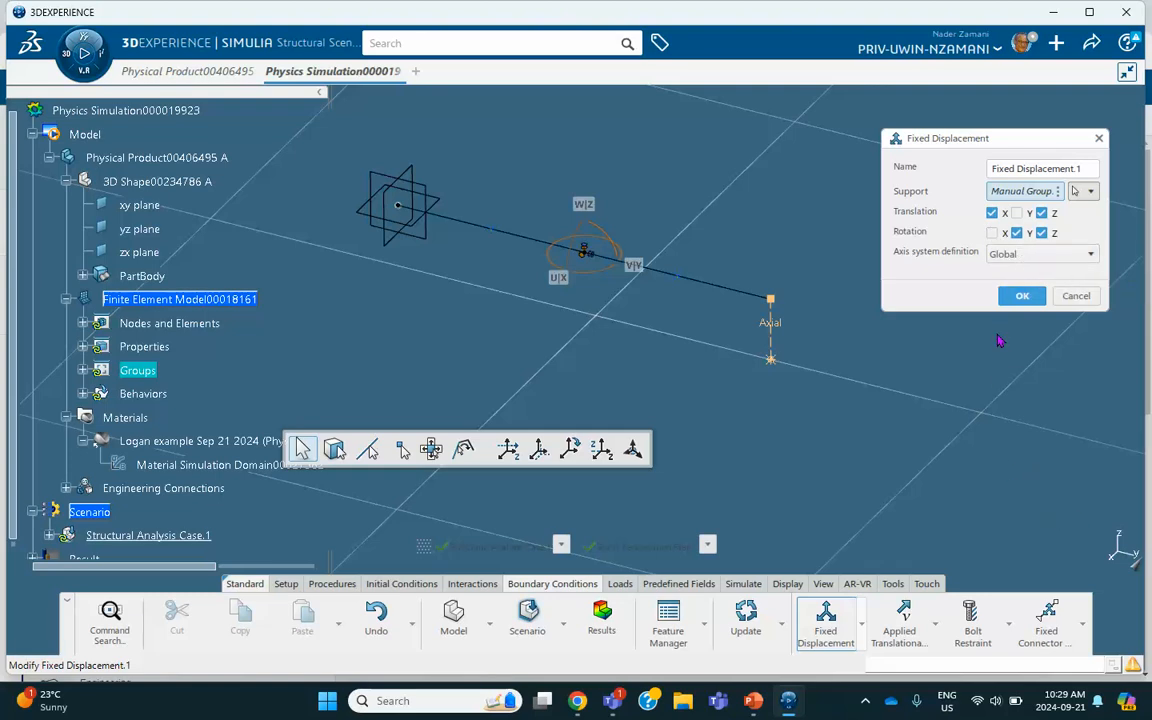
pyautogui.click(1020, 298)
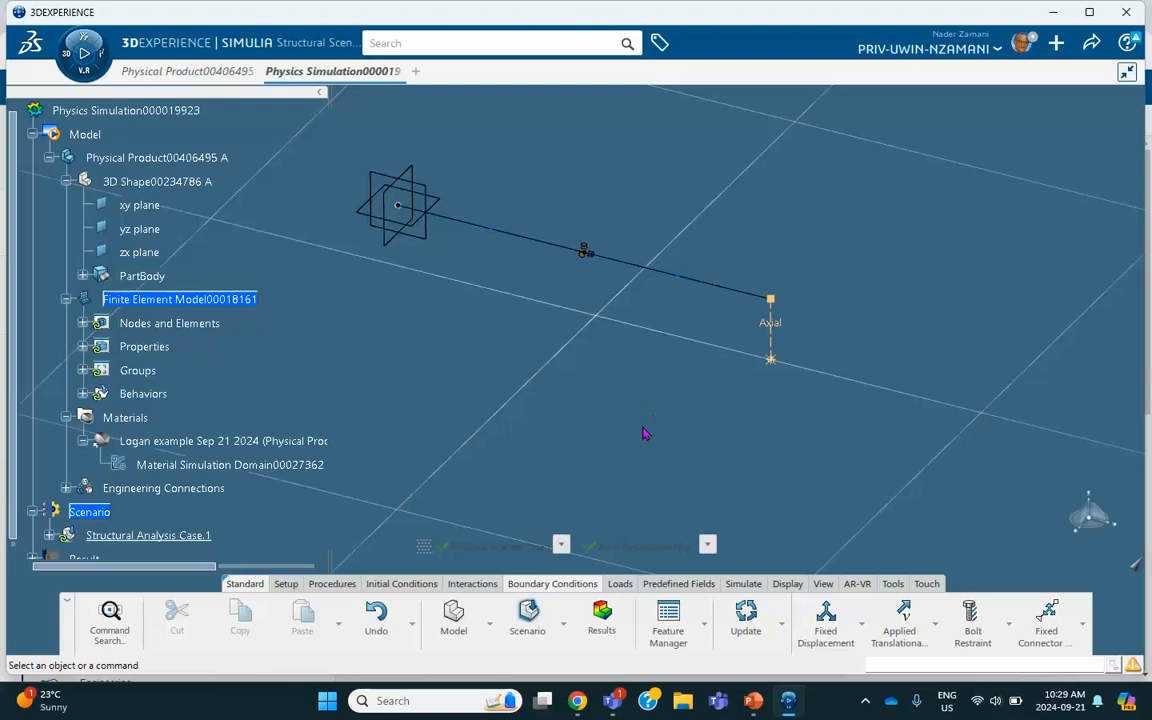
# Apply a Z force of -50 kN to the beam end vertex above the axial connector and save the simulation.
pyautogui.click(617, 584)
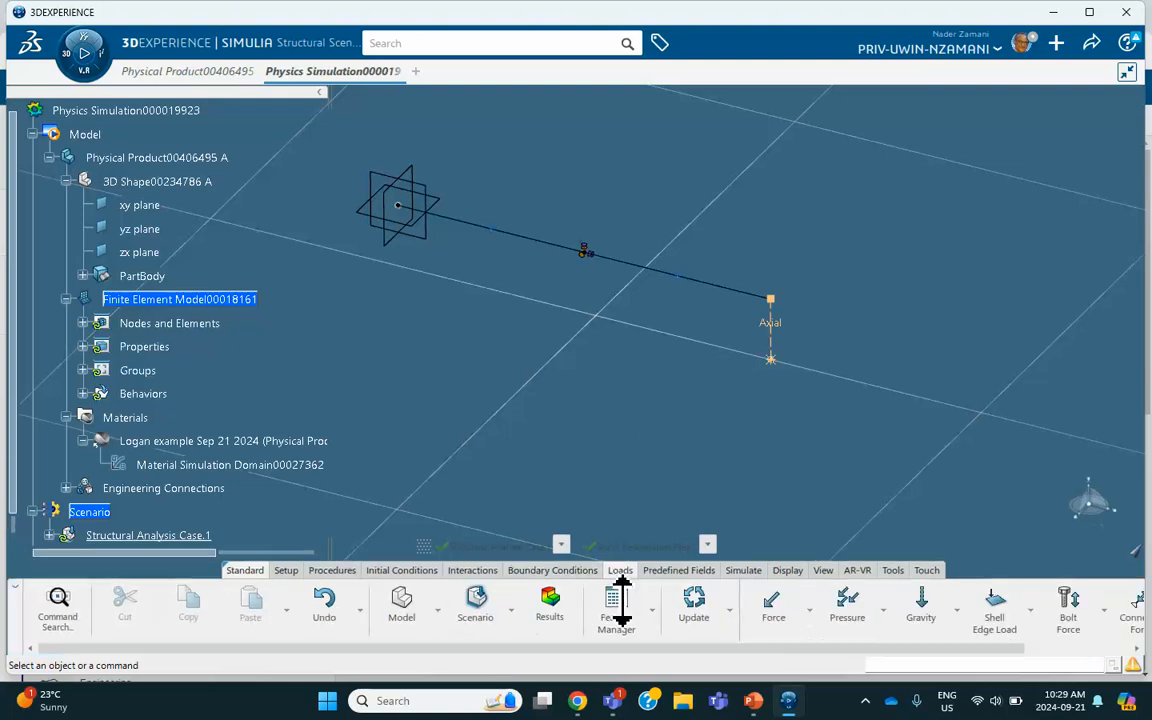
pyautogui.click(765, 615)
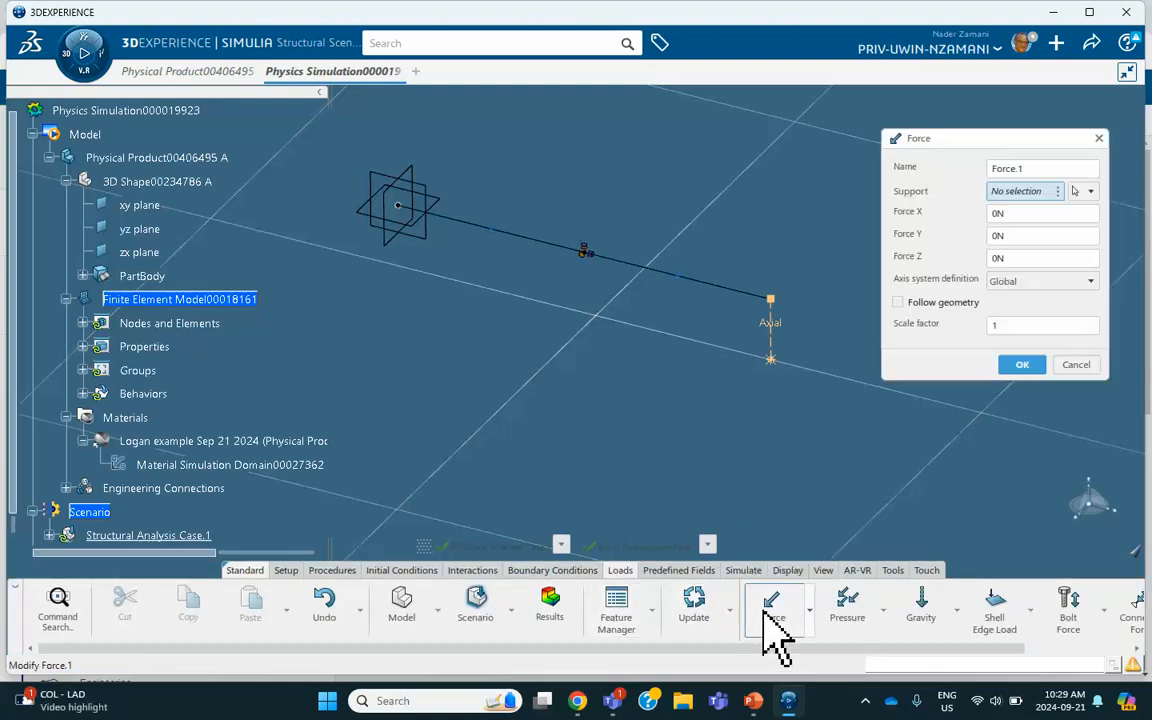
pyautogui.click(771, 299)
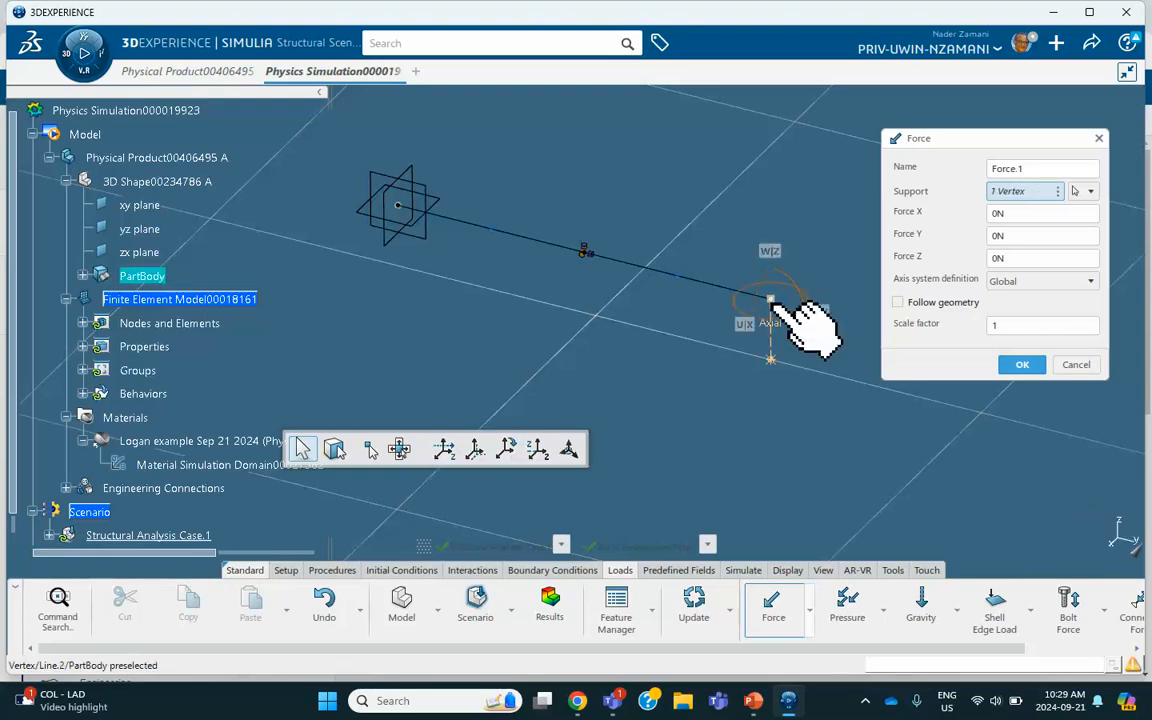
pyautogui.click(1014, 258)
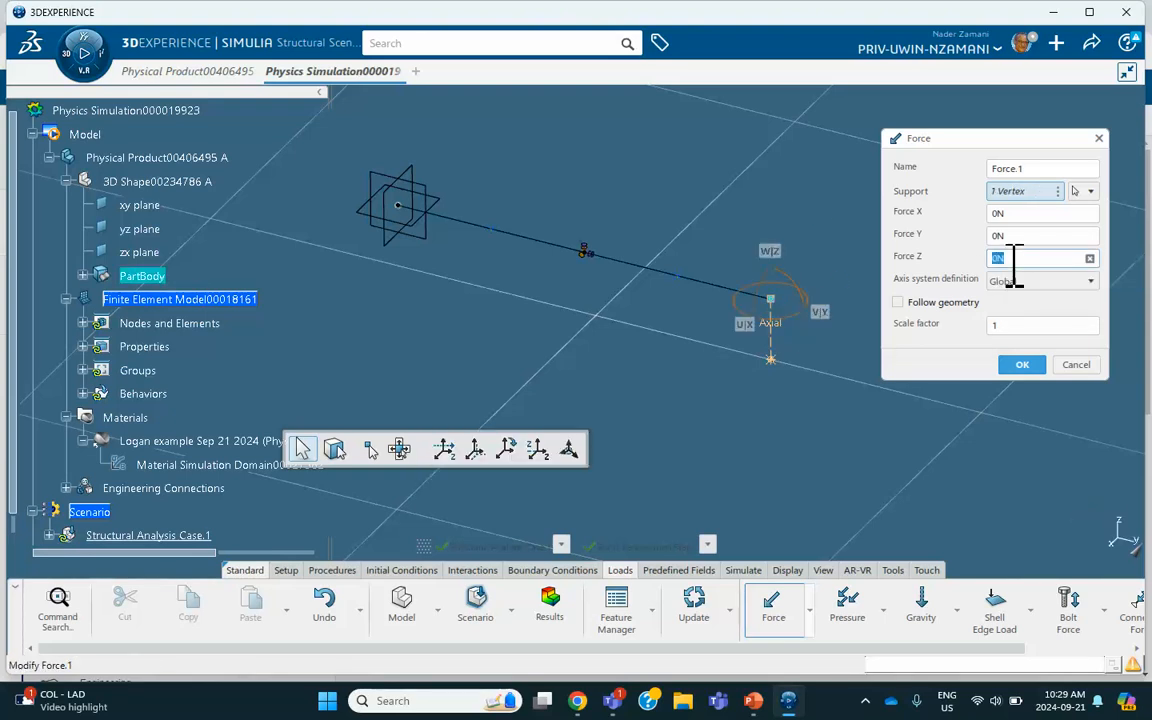
pyautogui.write('-')
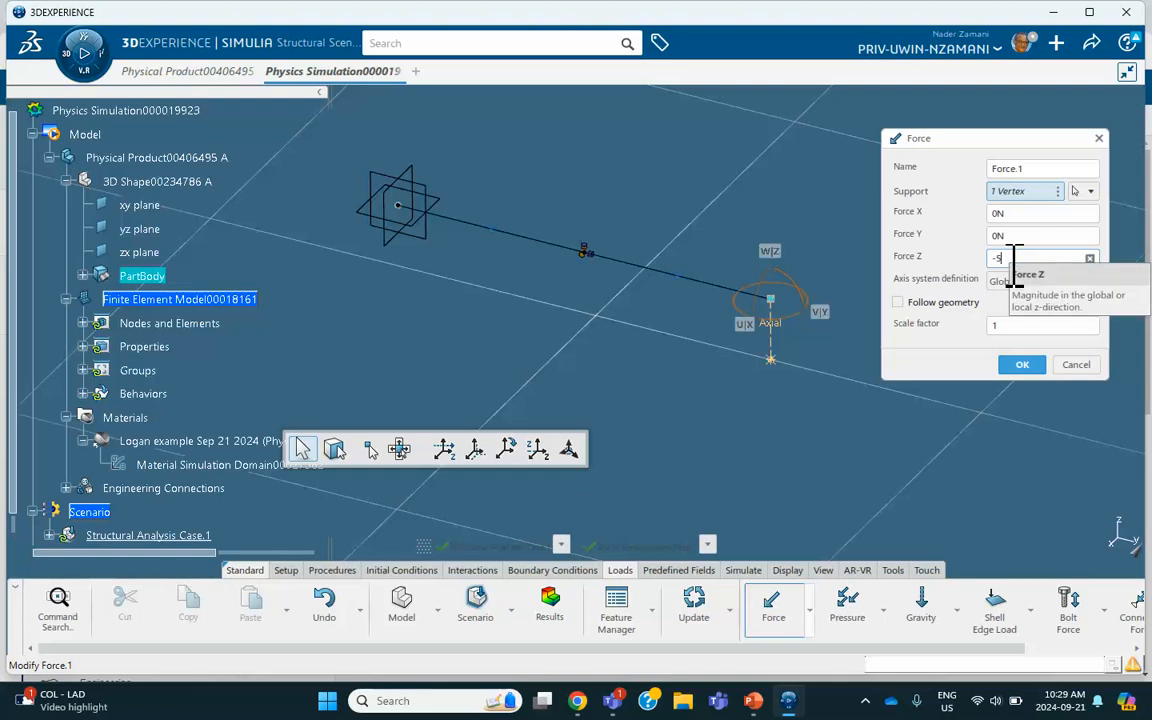
pyautogui.write('50kN')
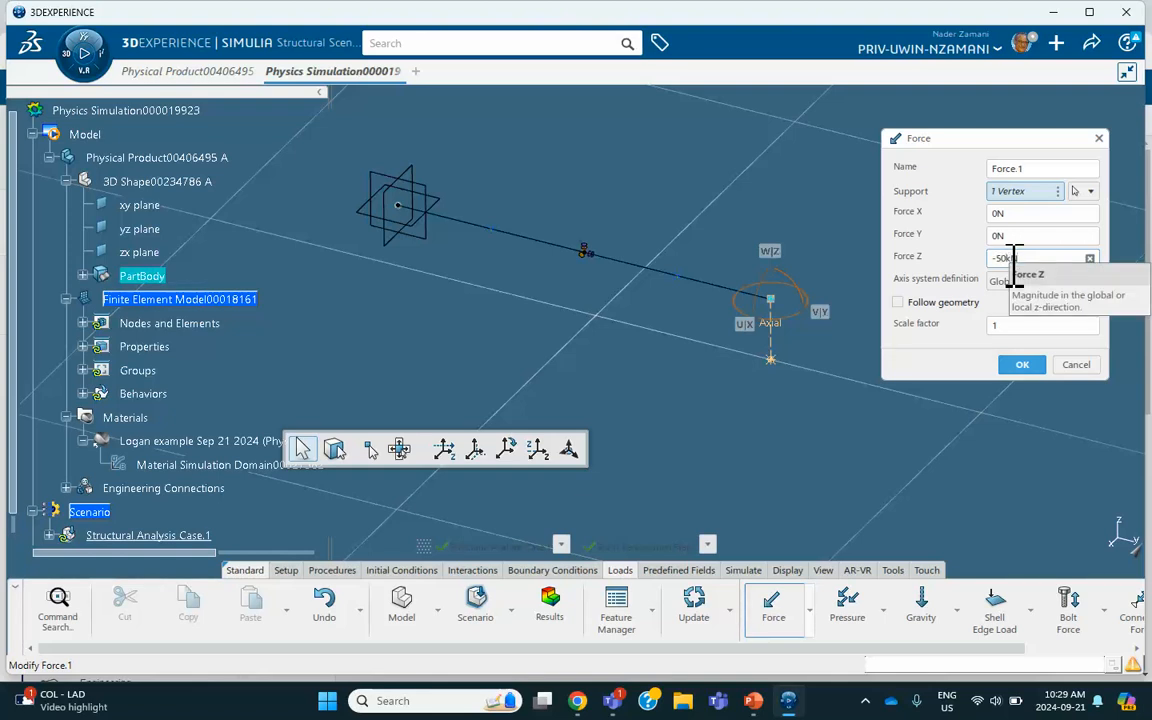
pyautogui.click(1042, 215)
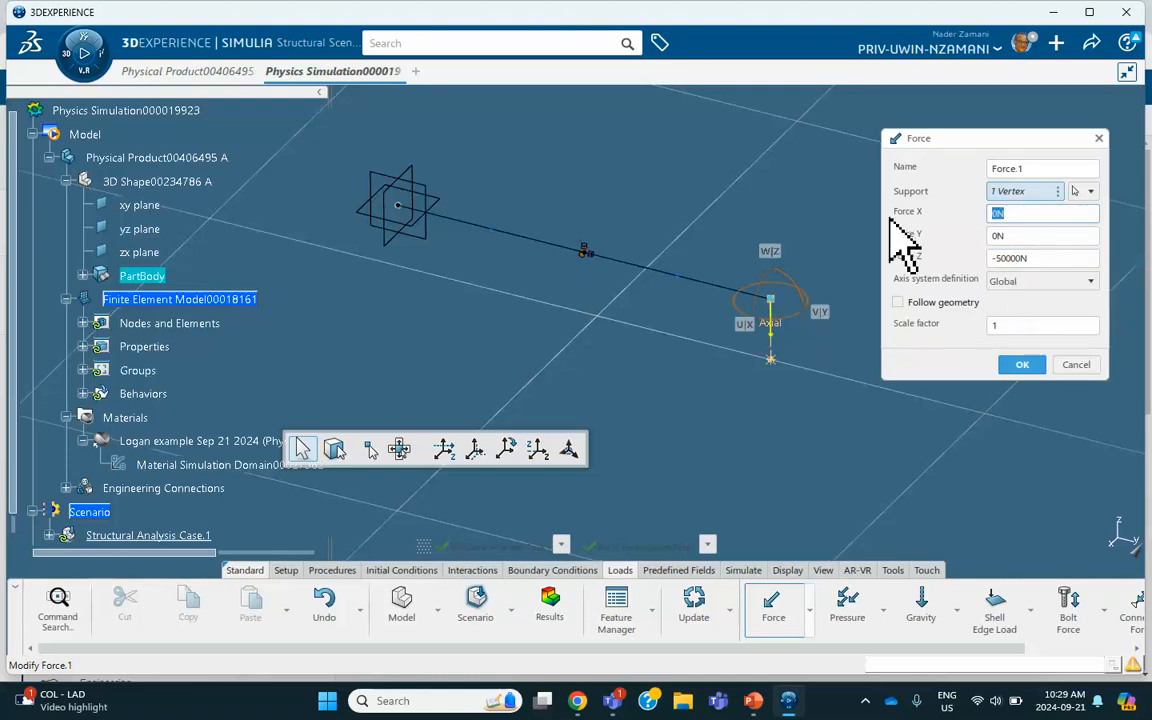
pyautogui.moveTo(810, 347); pyautogui.dragTo(620, 368, button='middle')
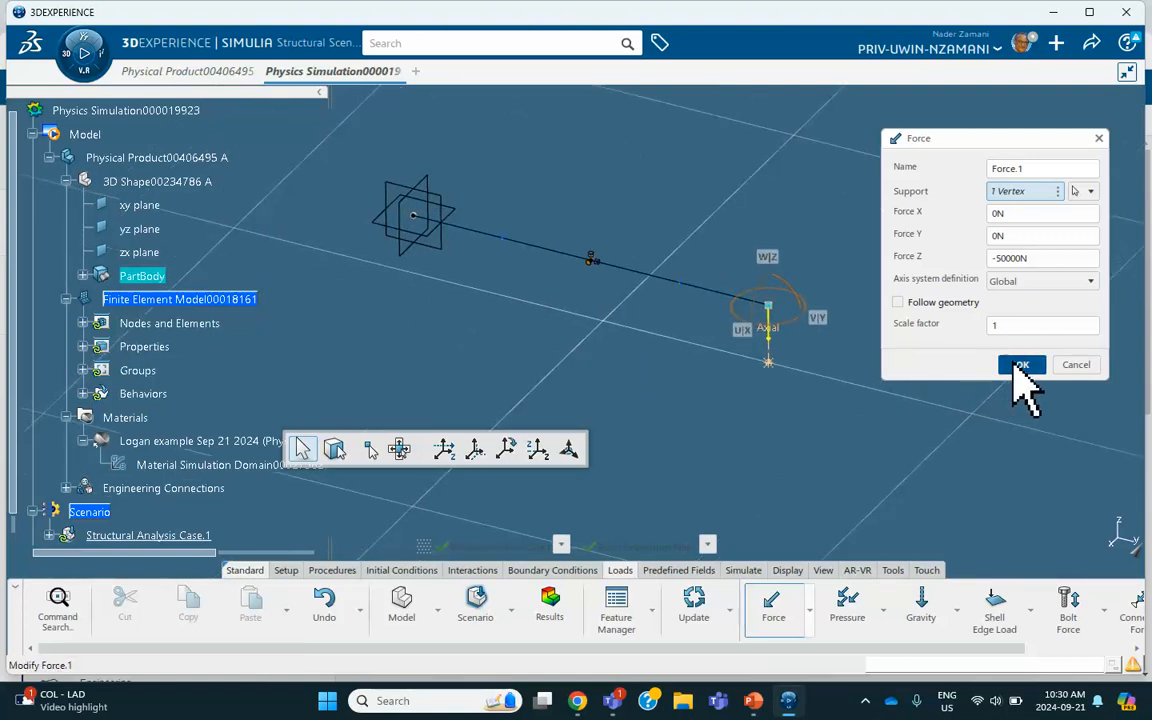
pyautogui.click(1020, 366)
pyautogui.click(1094, 43)
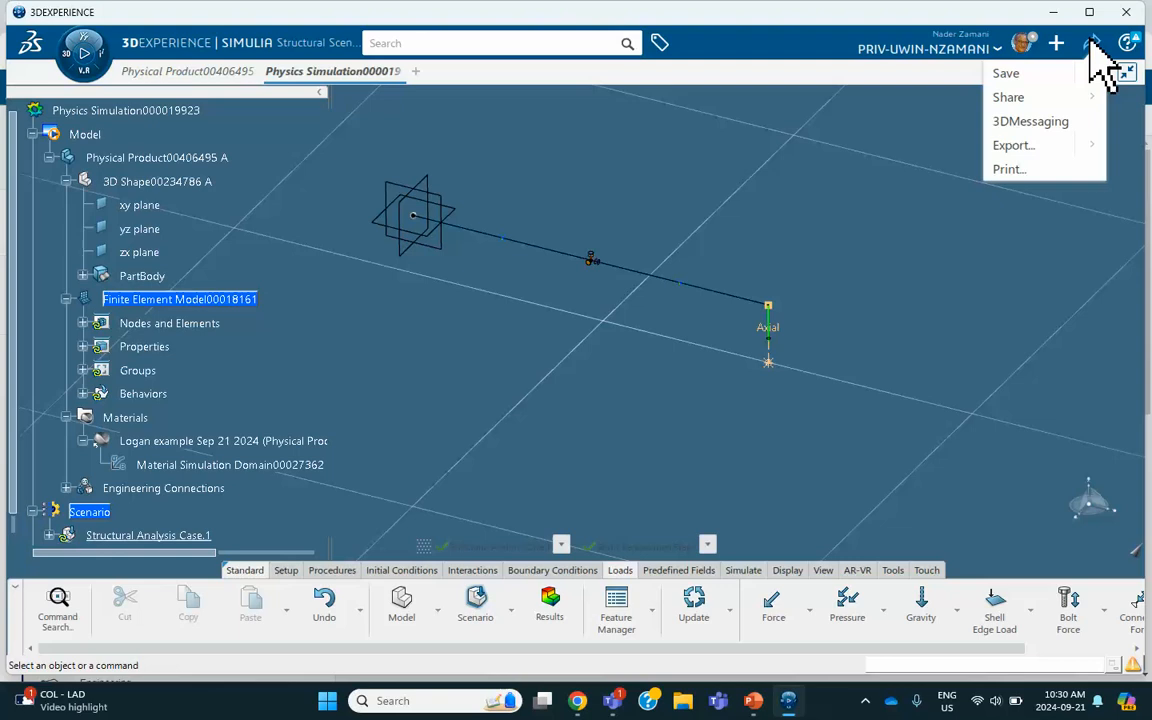
pyautogui.click(1008, 75)
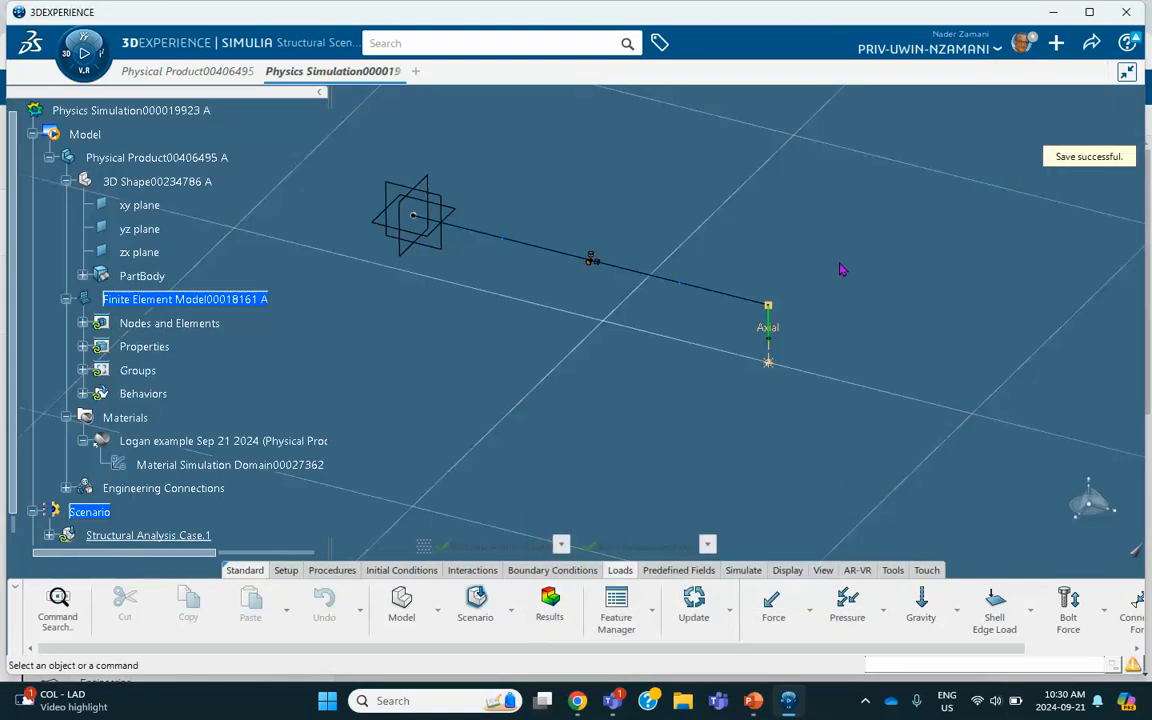
# Create a field output request for the whole model with the nodal forces variable NFORC.
pyautogui.click(743, 571)
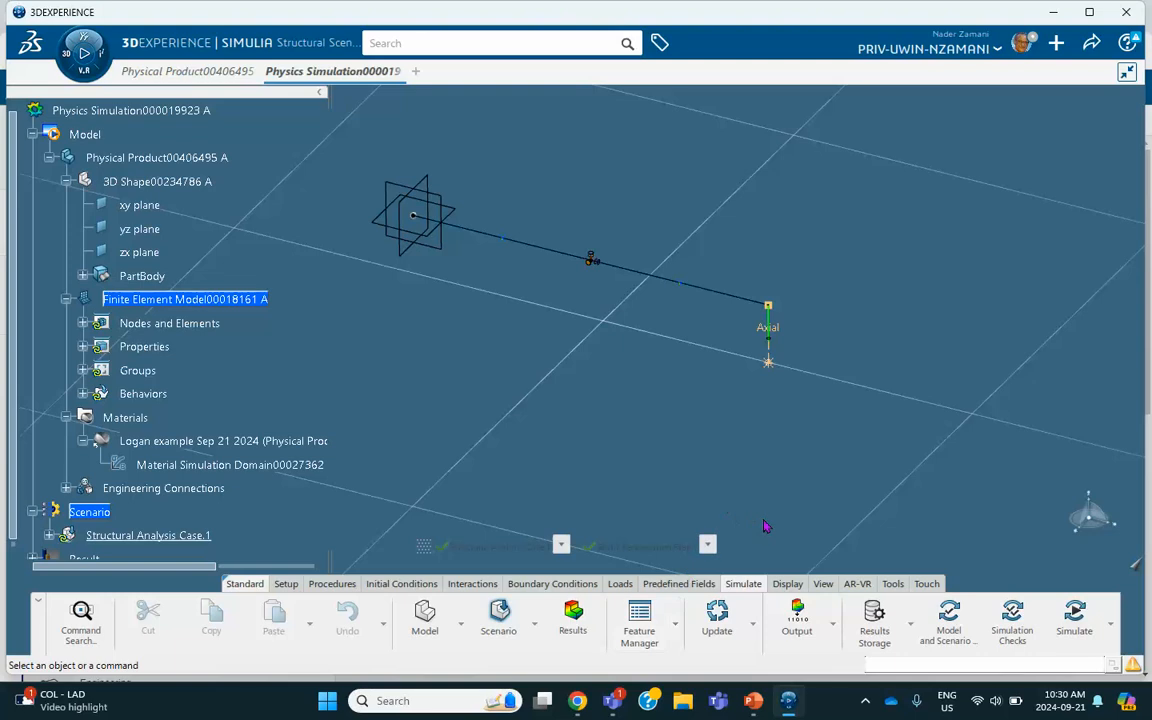
pyautogui.click(800, 625)
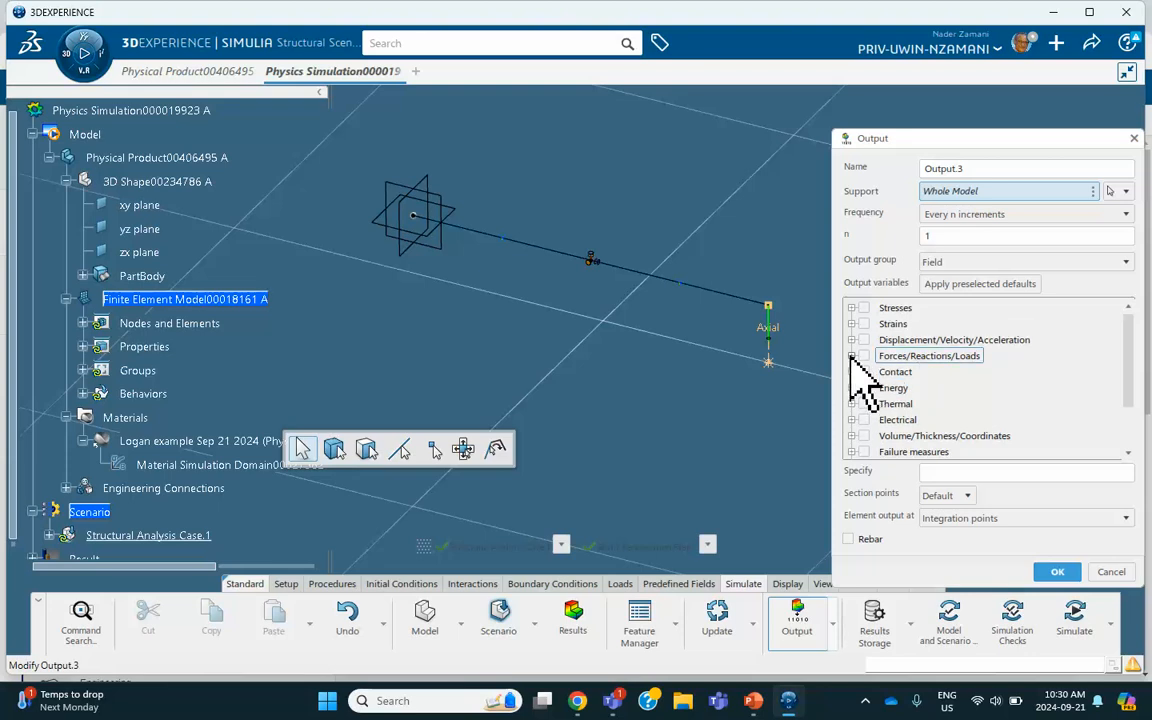
pyautogui.click(851, 357)
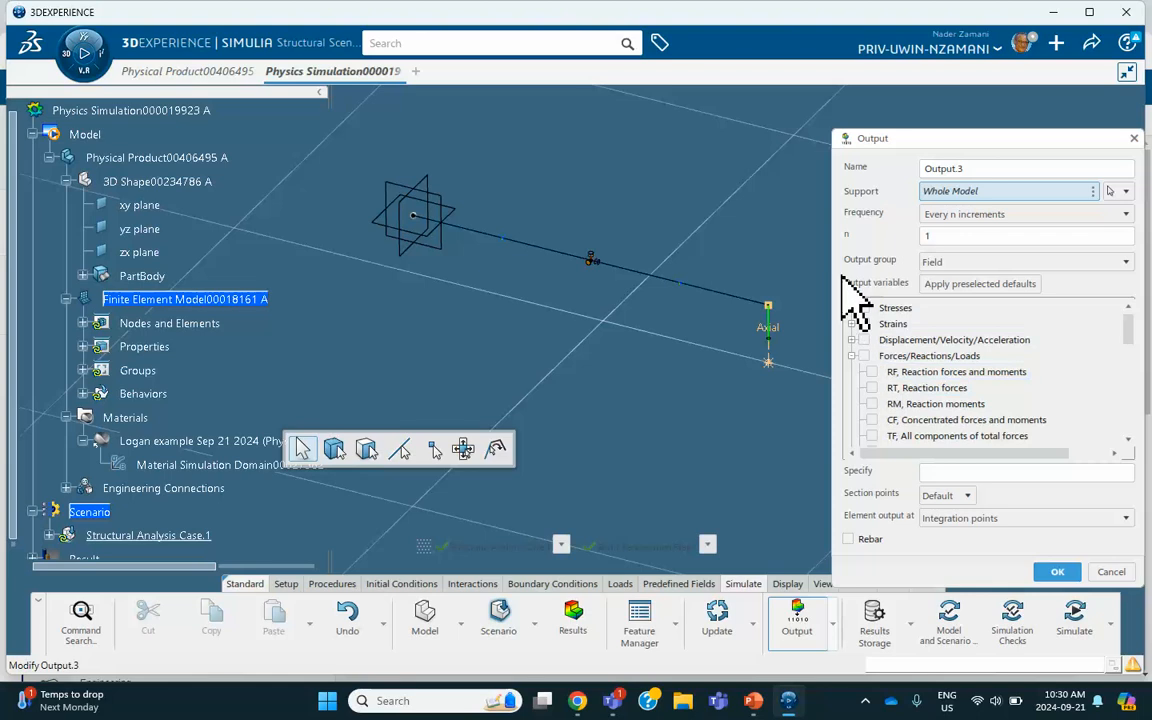
pyautogui.scroll(-1, 880, 380)
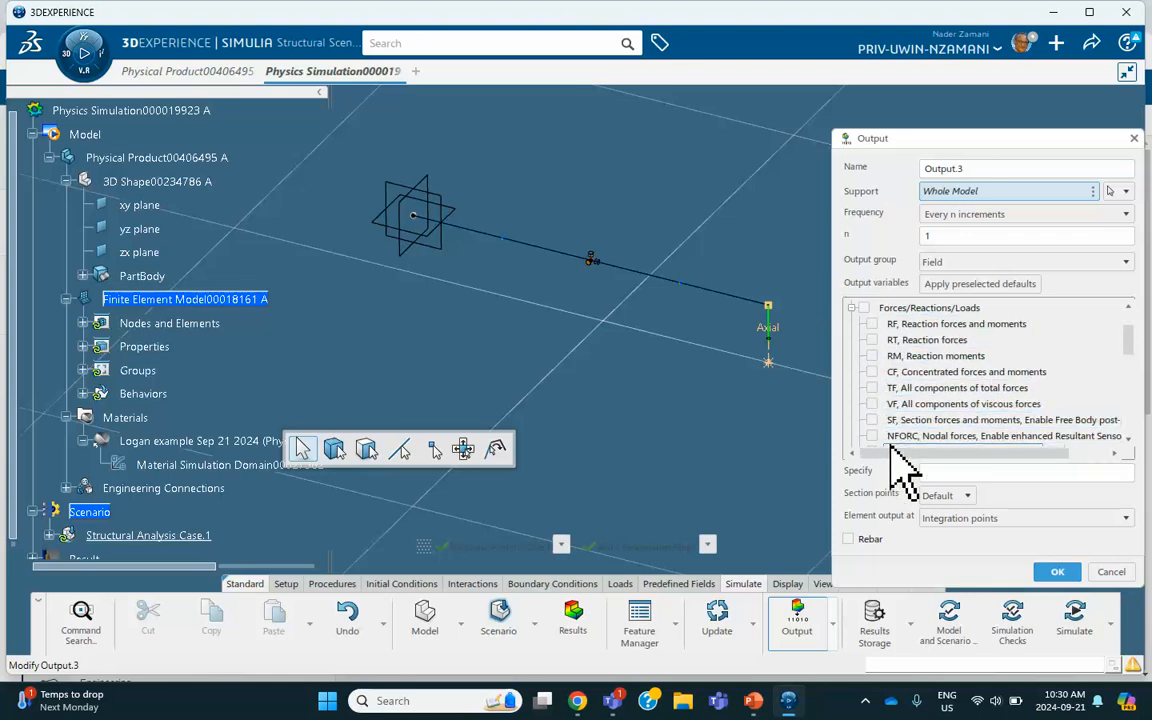
pyautogui.click(872, 437)
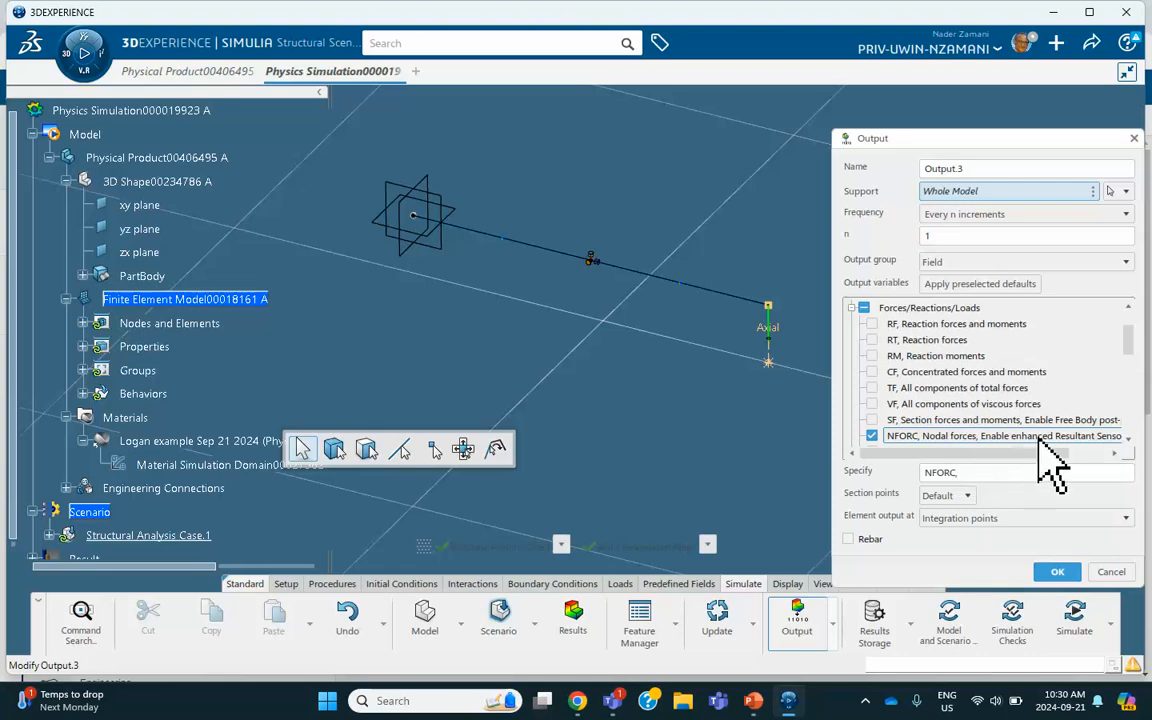
pyautogui.click(1056, 575)
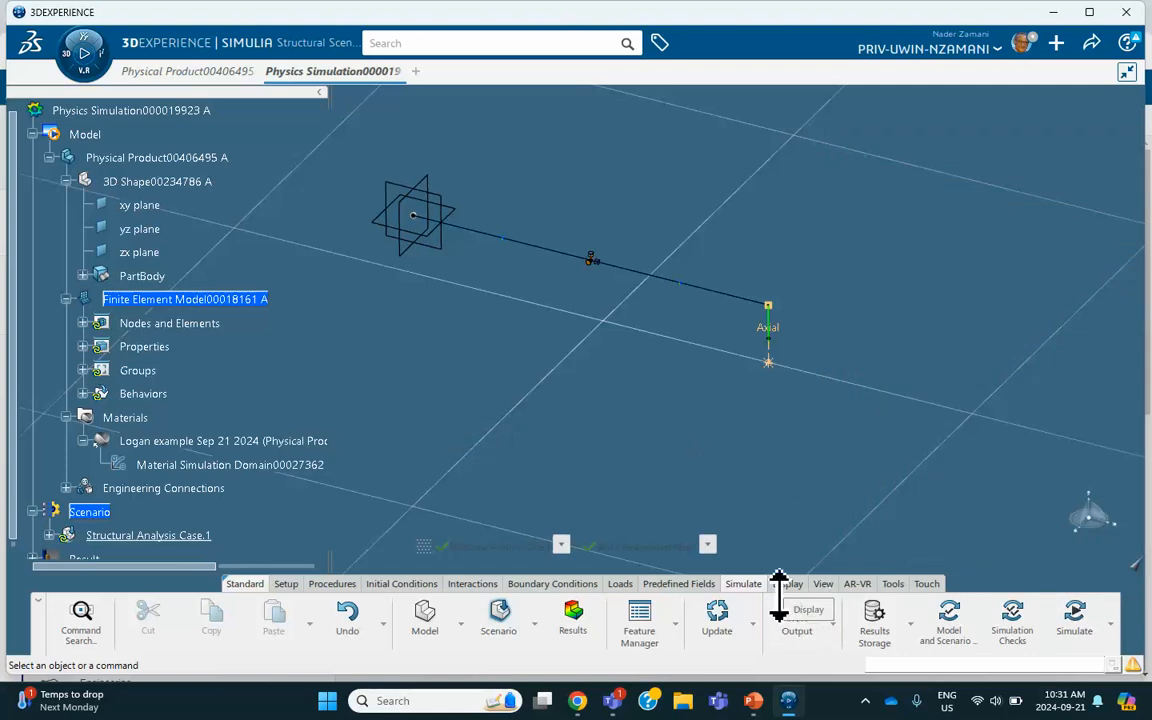
# Run the model and scenario checks and dismiss the completed status.
pyautogui.click(945, 615)
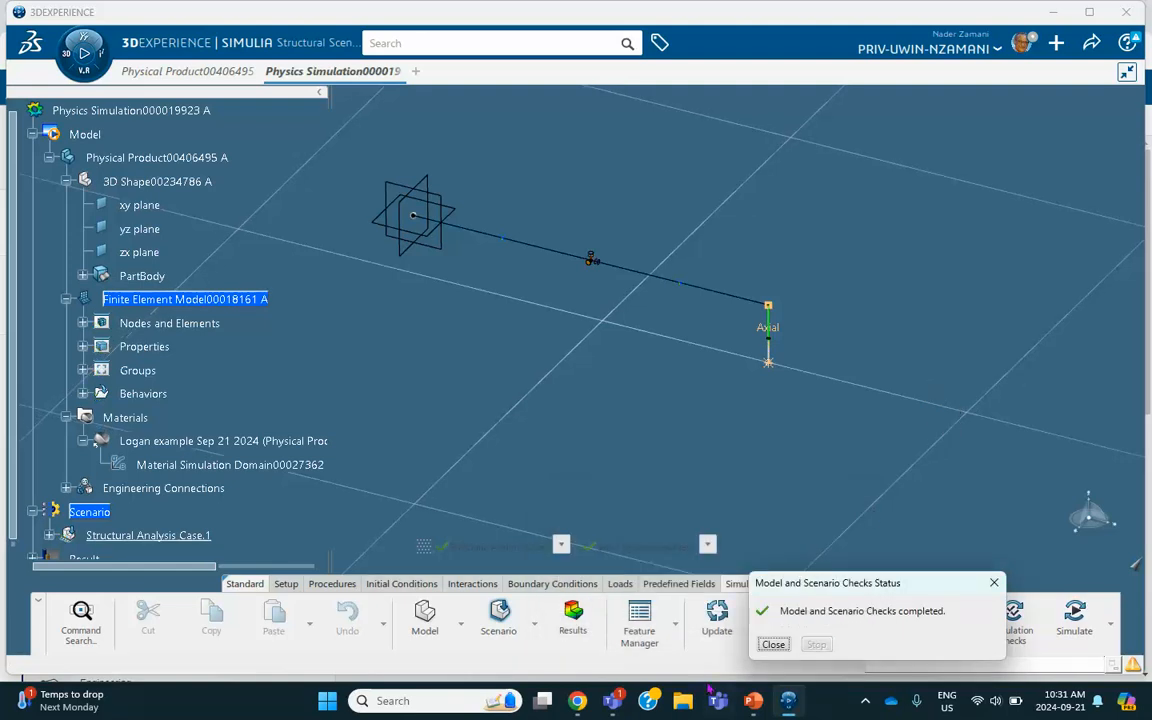
pyautogui.click(765, 645)
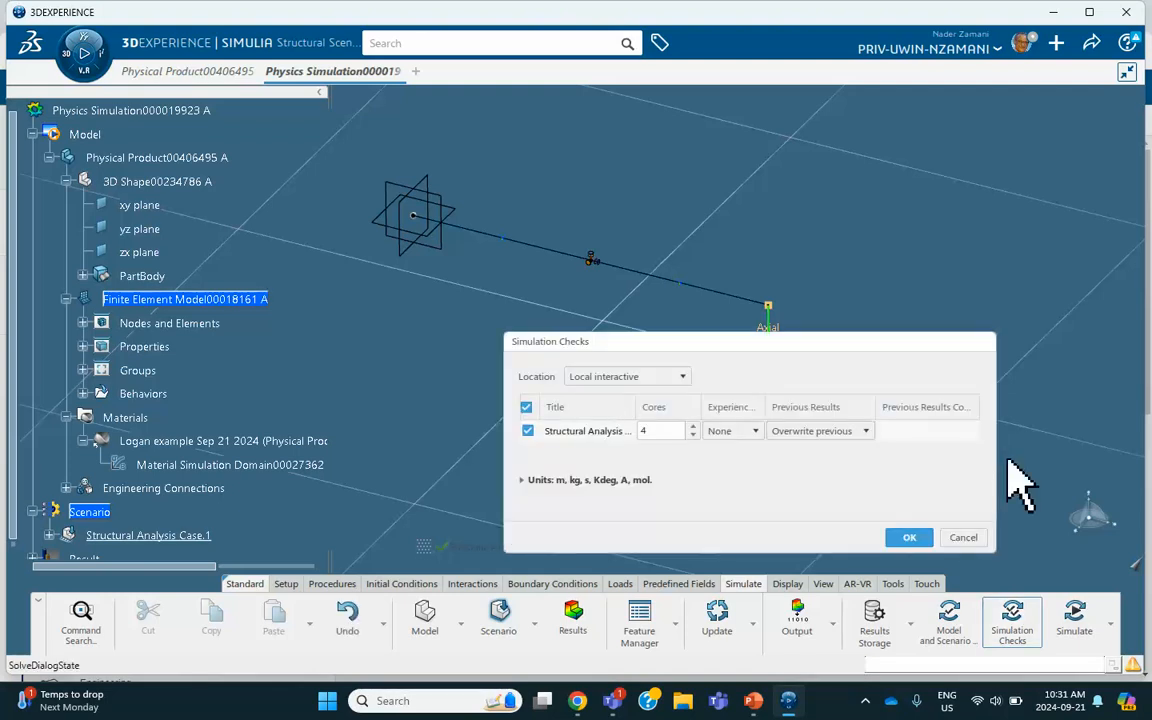
# Run the local simulation checks and the simulation of Structural Analysis Case.1, dismissing each completed status report.
pyautogui.click(910, 538)
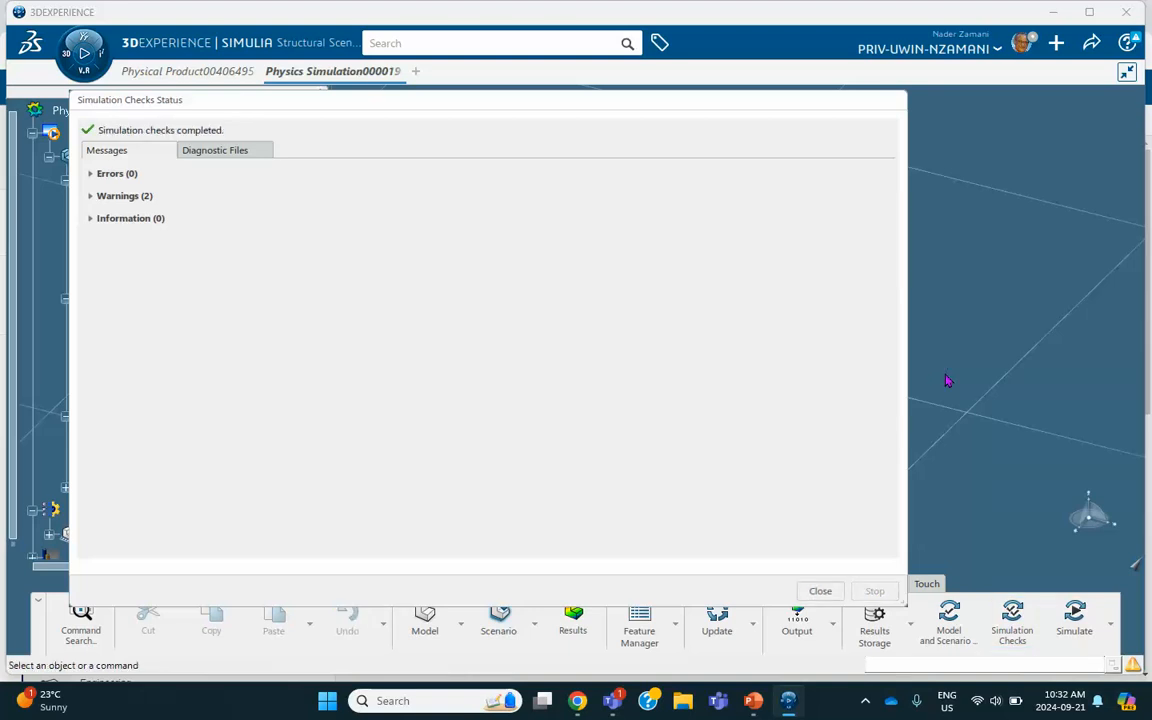
pyautogui.click(822, 591)
pyautogui.click(1078, 618)
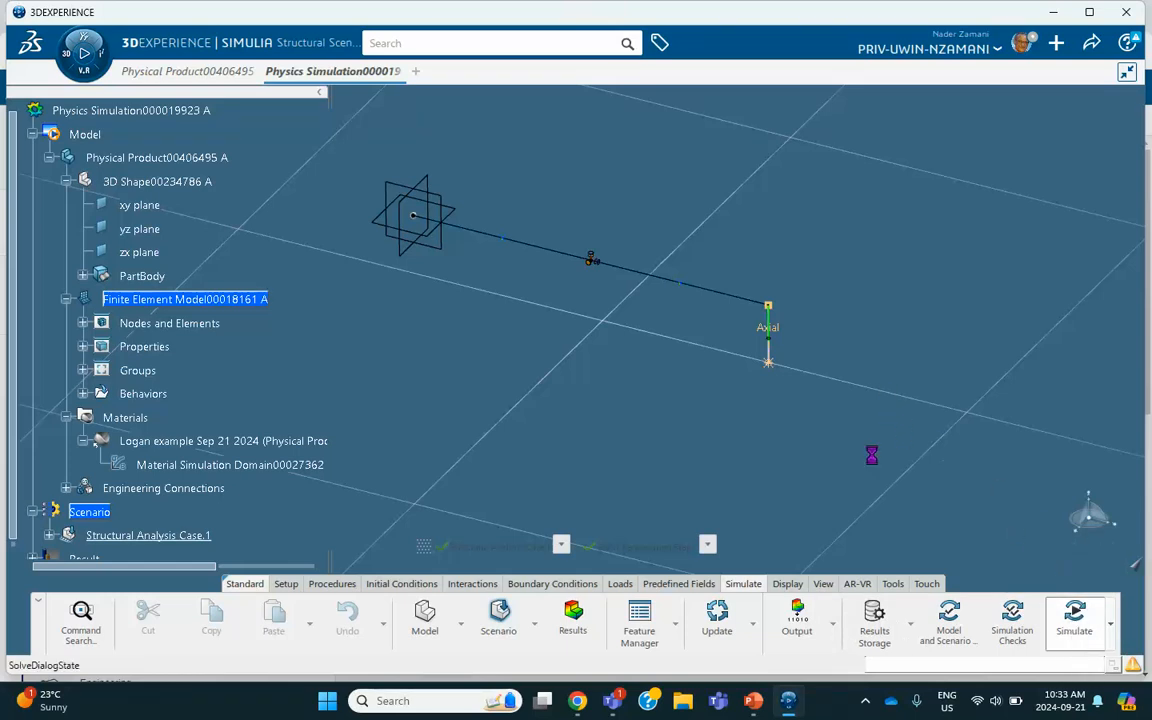
pyautogui.click(1057, 538)
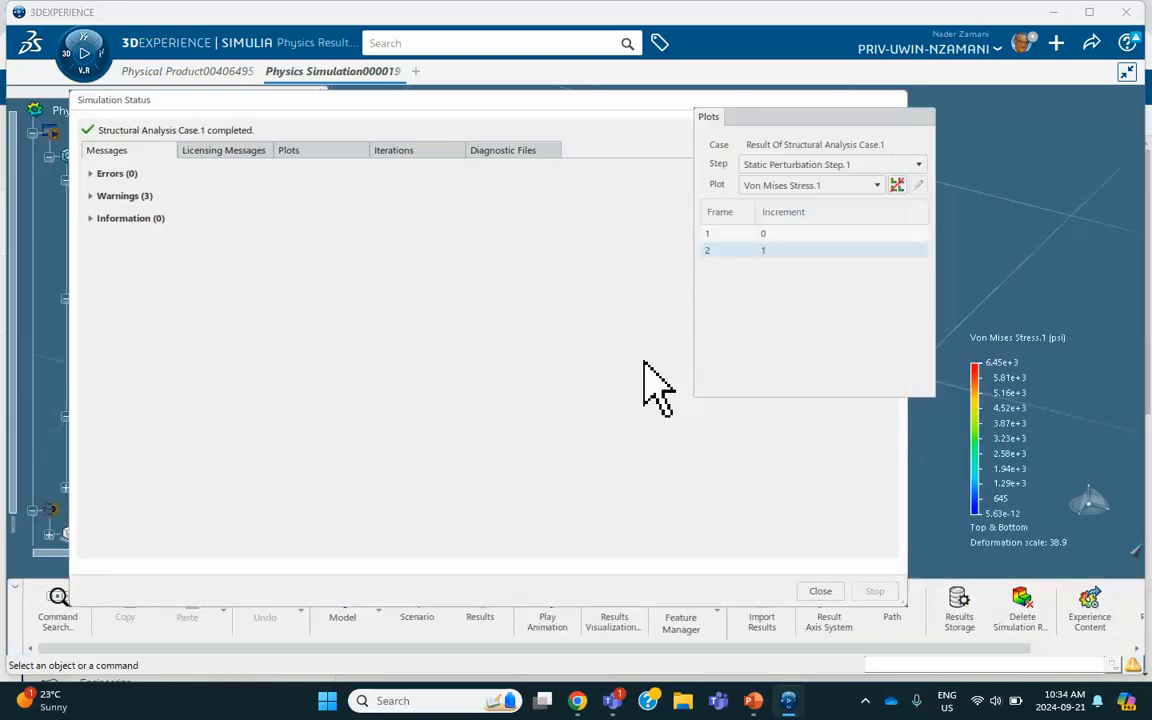
pyautogui.click(820, 591)
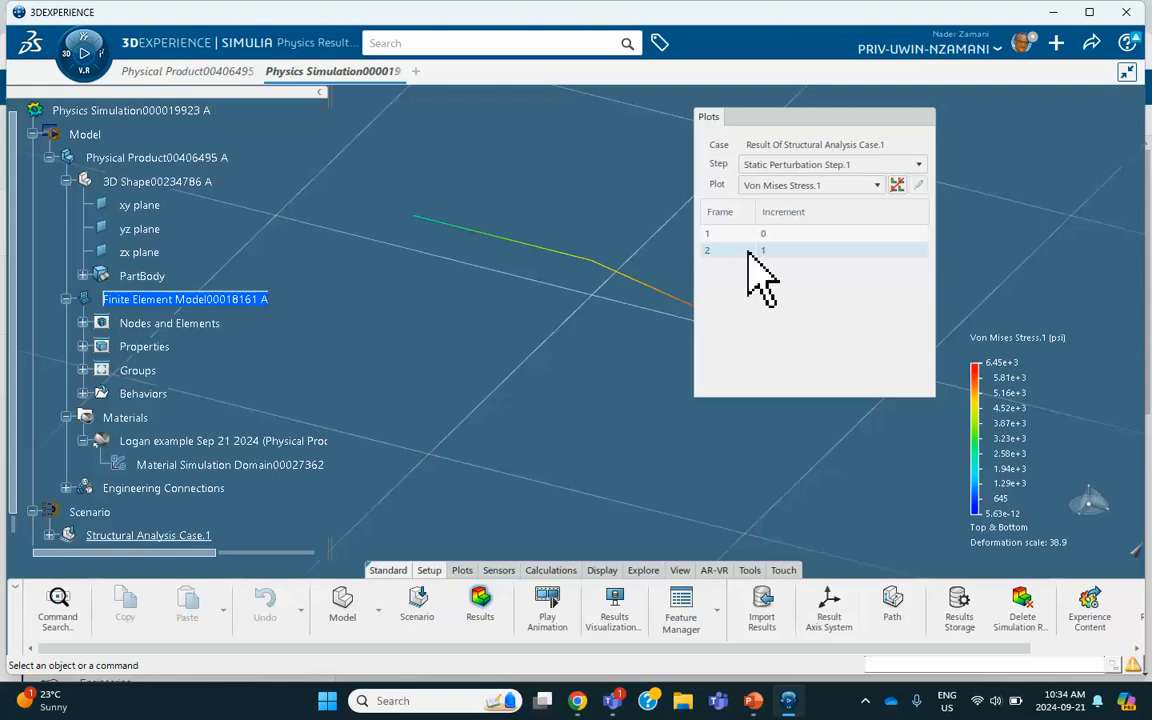
# Display the Displacement.1 plot for the static perturbation step, with the whole deformed beam in view.
pyautogui.click(777, 186)
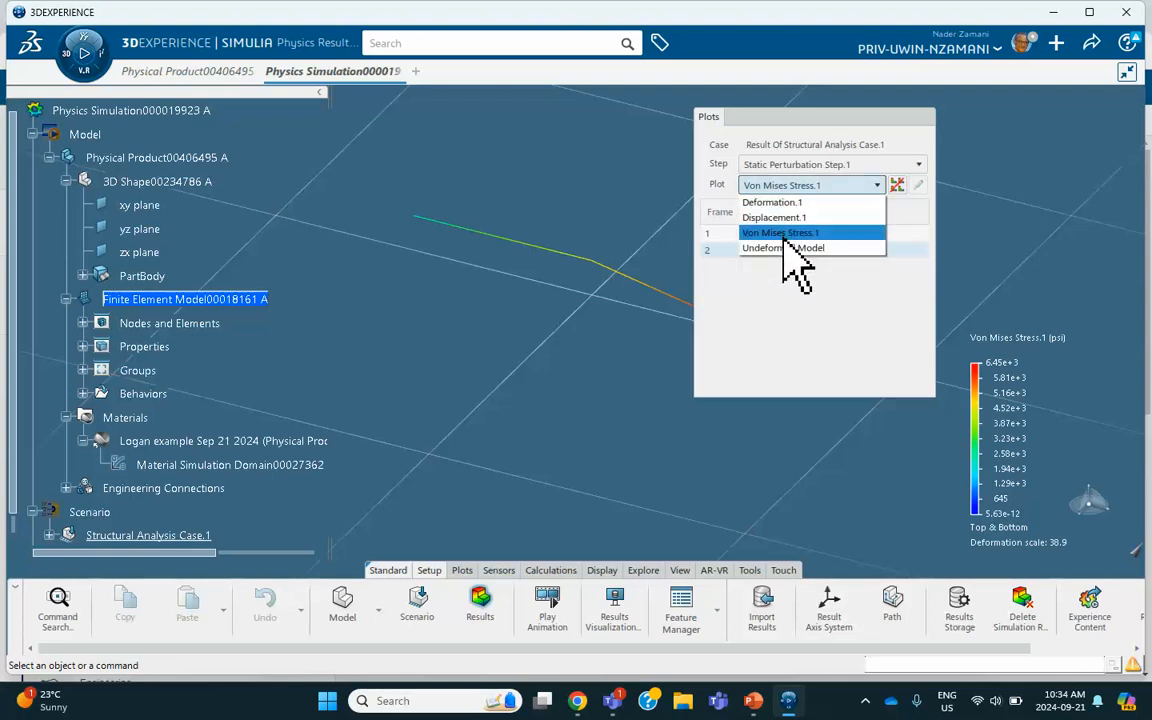
pyautogui.click(785, 218)
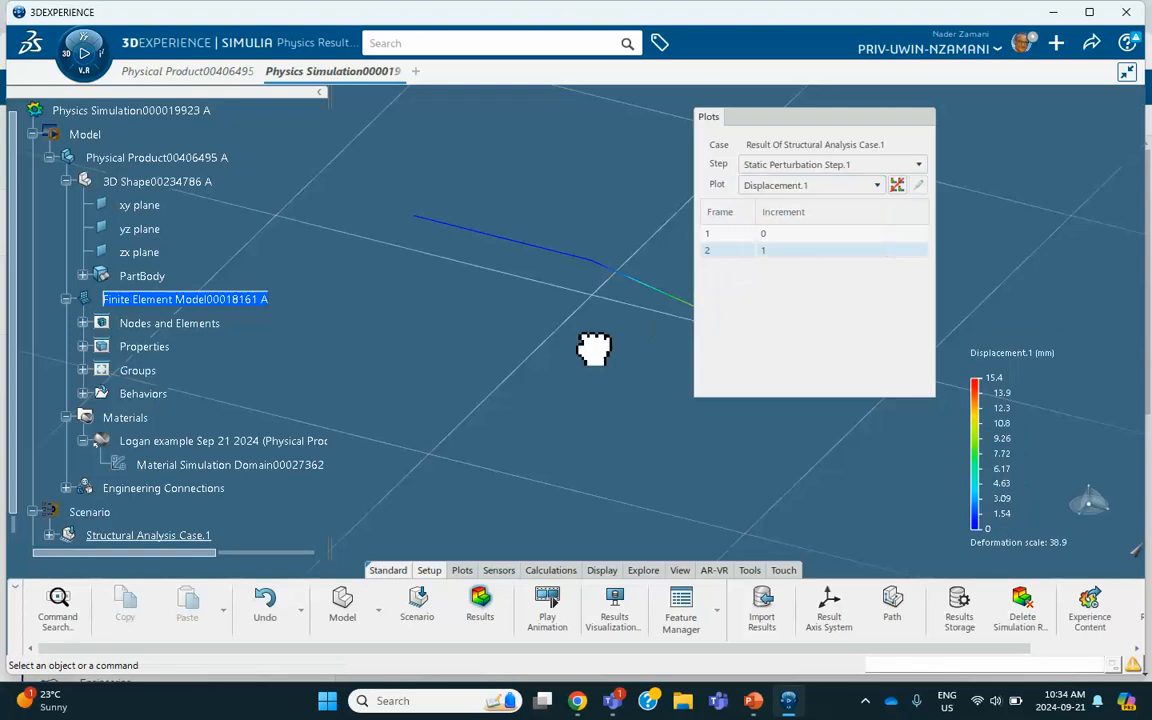
pyautogui.moveTo(552, 354); pyautogui.dragTo(550, 476, button='middle')
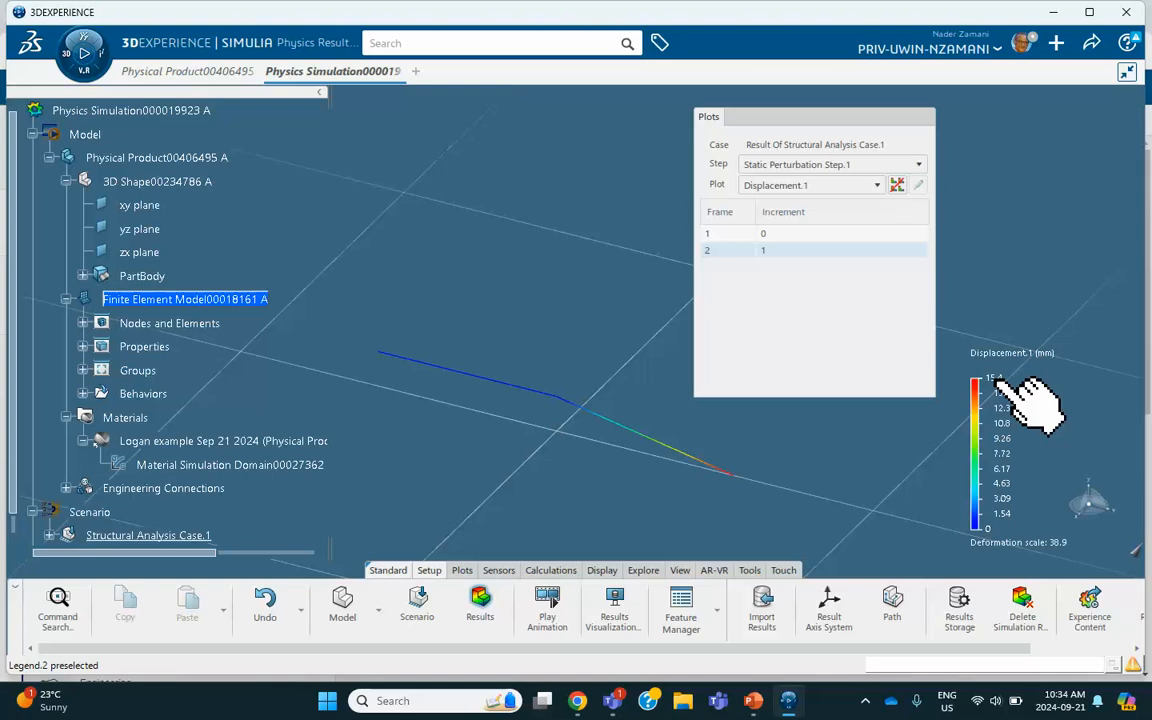
# Switch to PowerPoint and compare the maximum displacement with the reference tip deflection d3 on slide 4, and return to 3DEXPERIENCE.
pyautogui.click(753, 701)
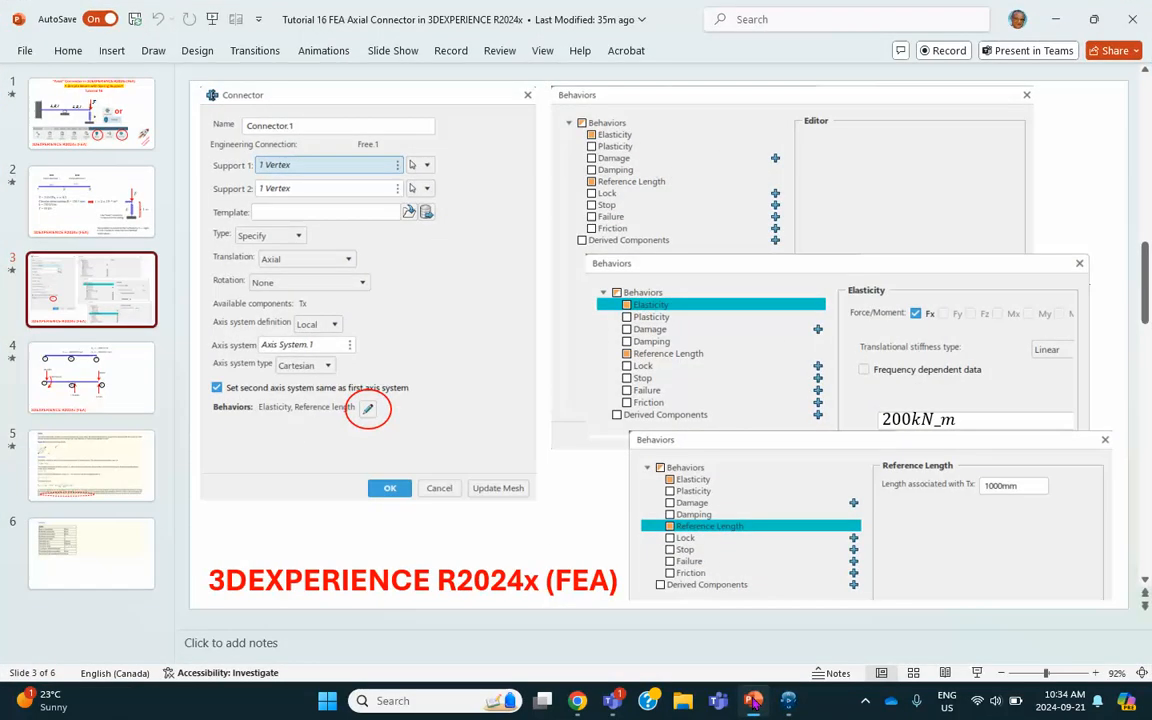
pyautogui.click(113, 364)
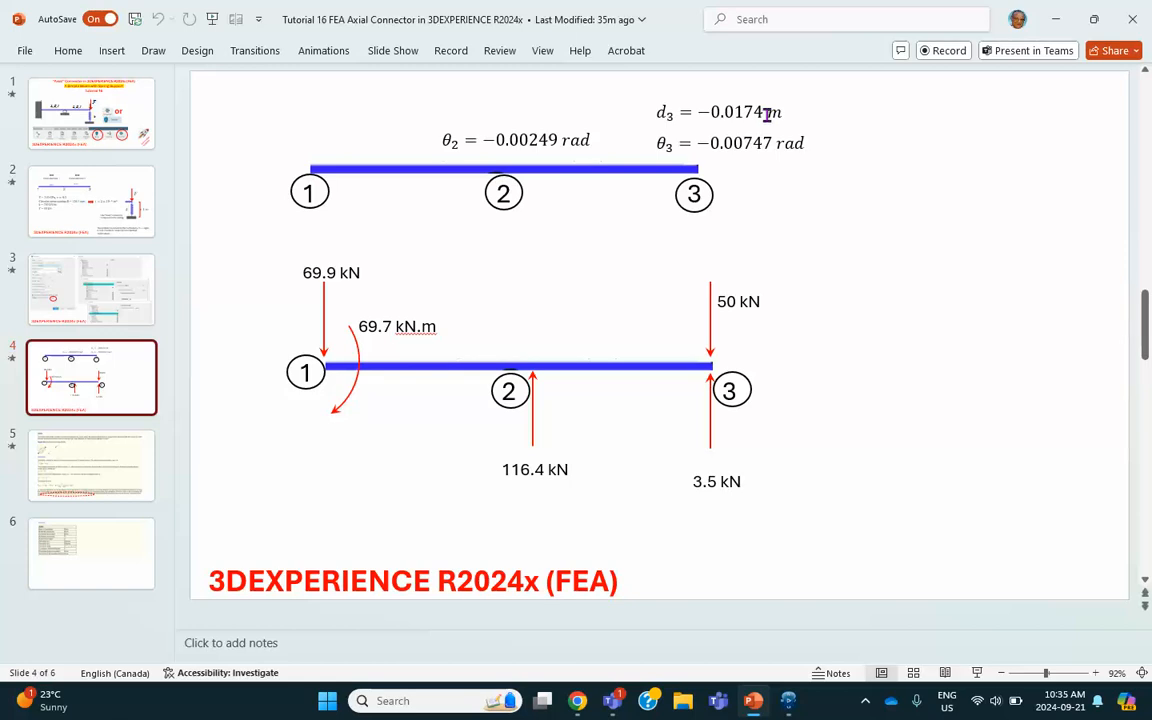
pyautogui.click(789, 703)
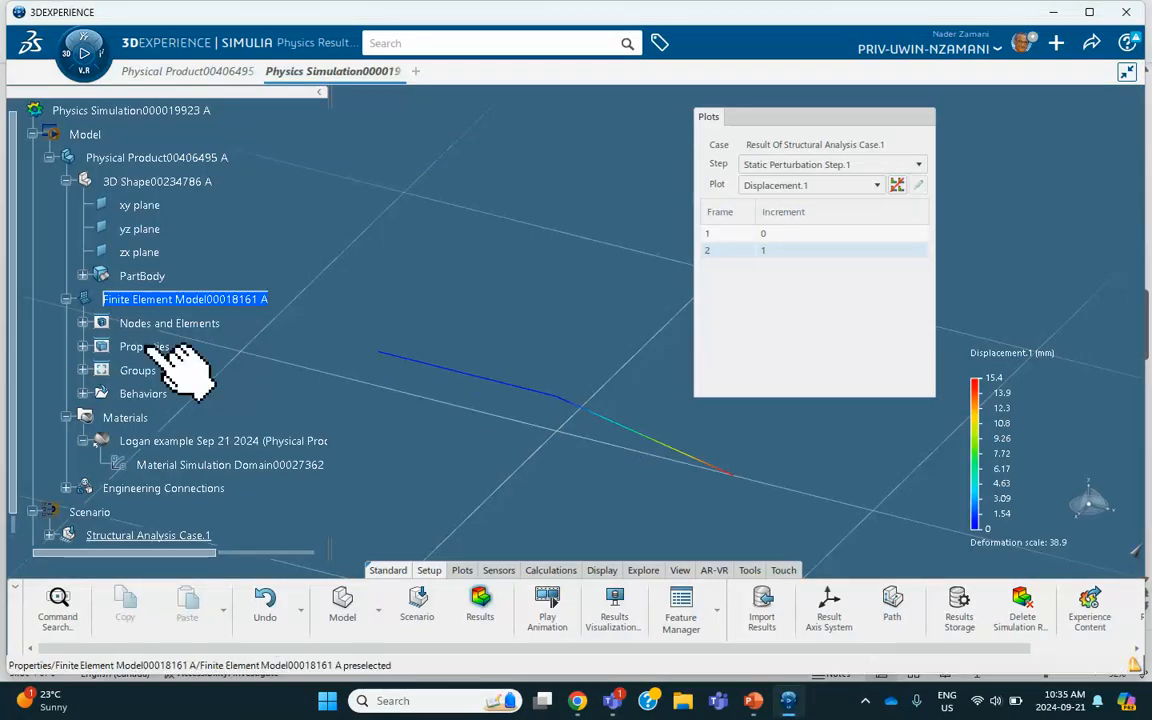
# In the scenario's Global Element Type Assignment.1, change the Linear Bar beam section formulation to B33.
pyautogui.scroll(-3, 173, 348)
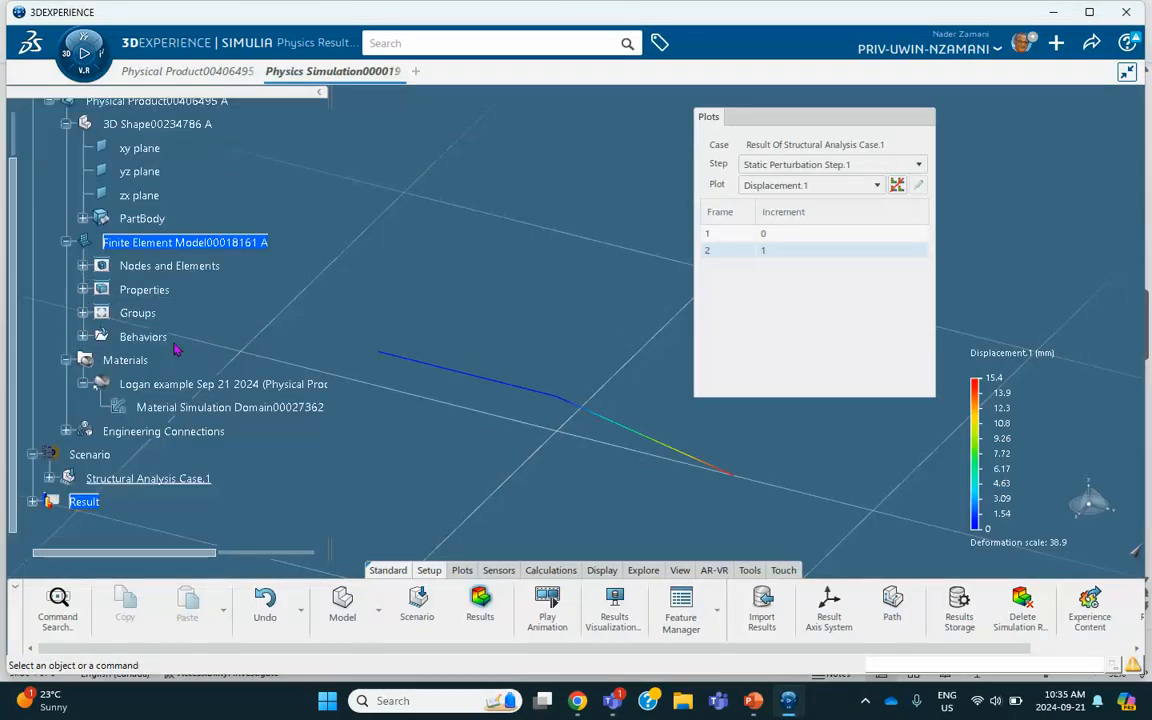
pyautogui.click(417, 610)
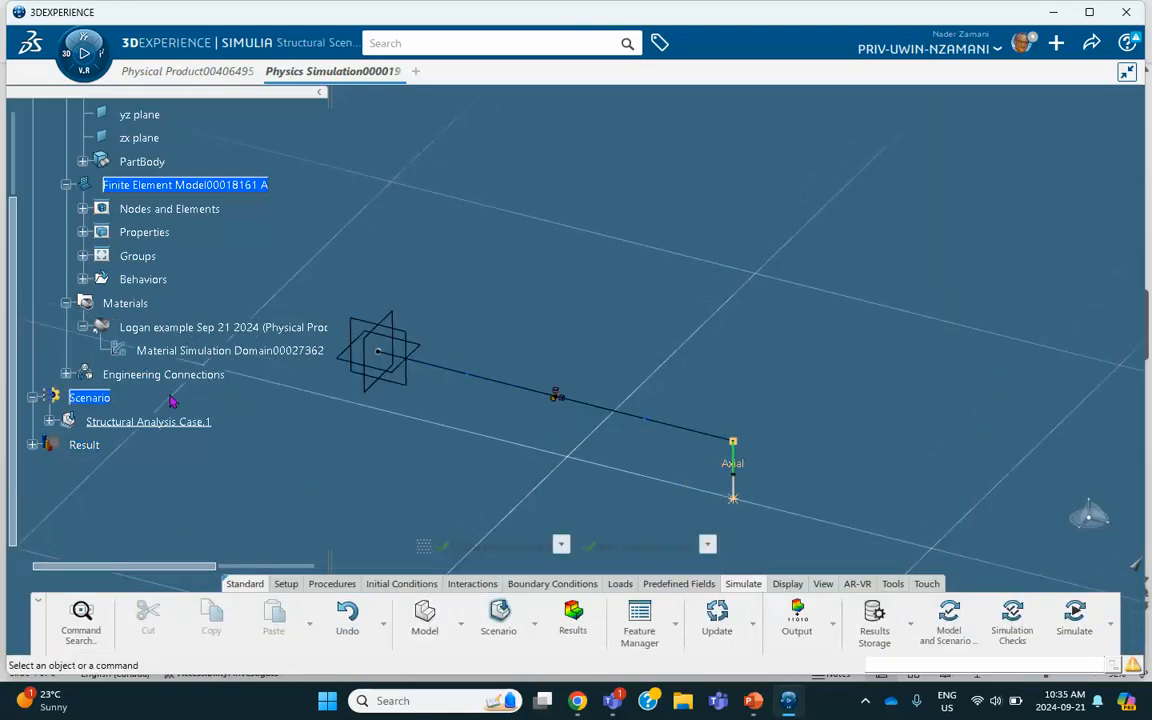
pyautogui.scroll(-3, 152, 360)
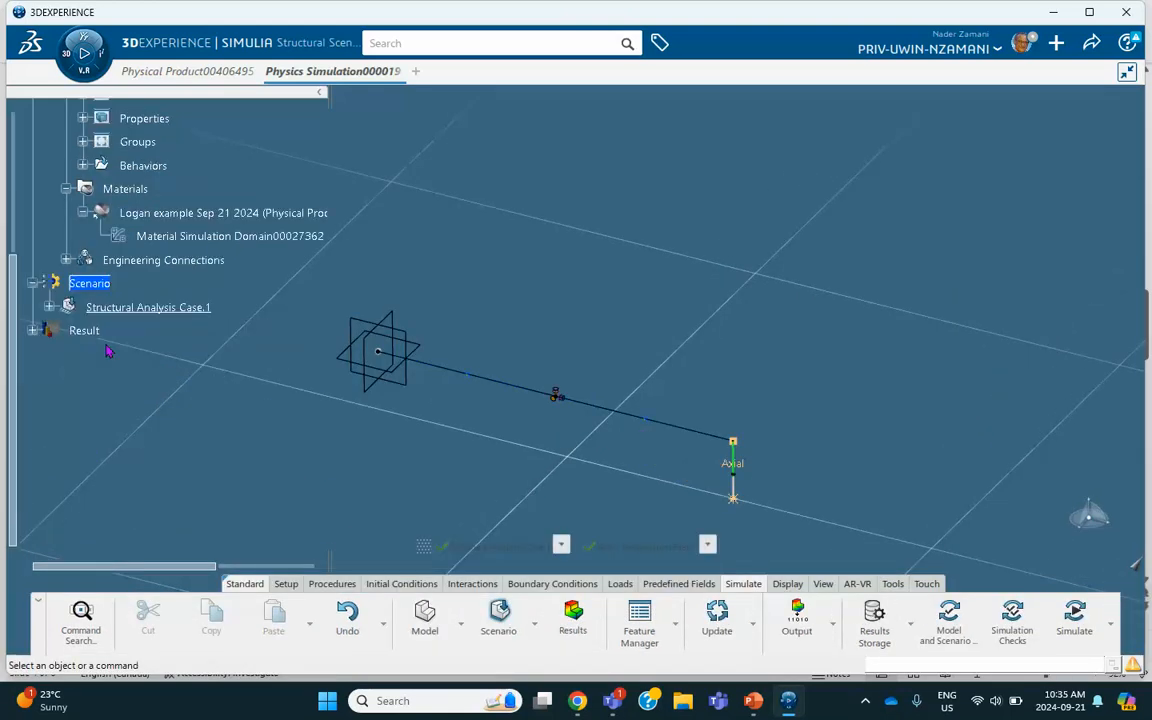
pyautogui.click(49, 307)
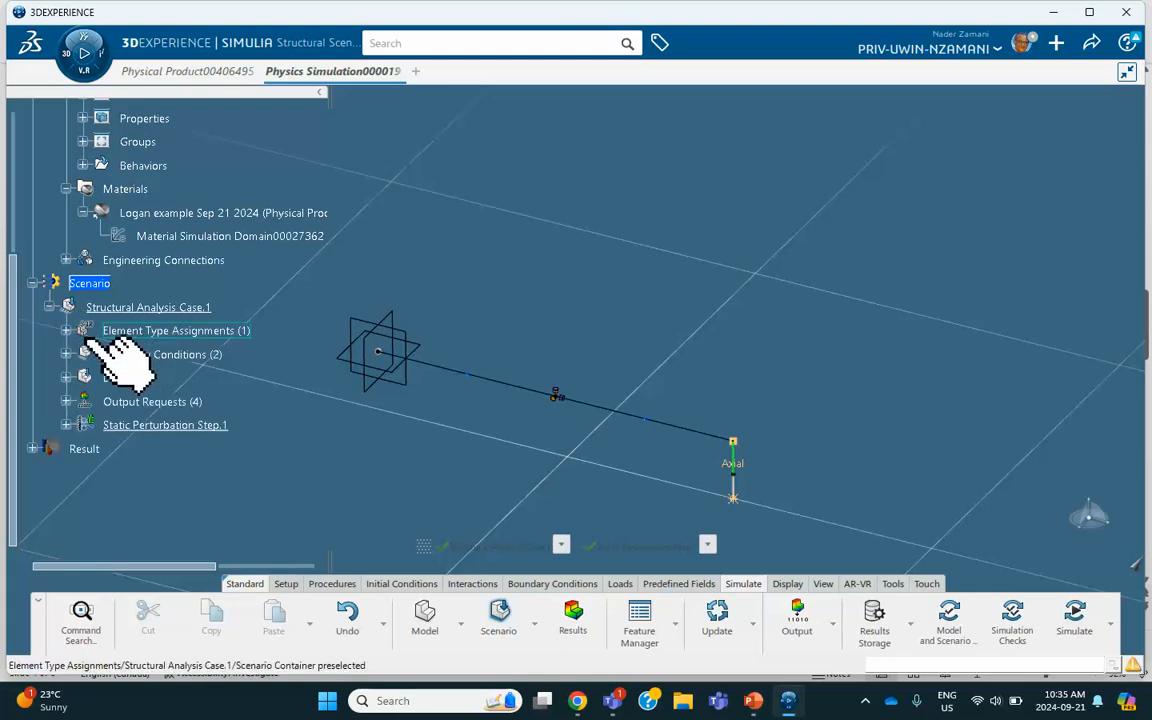
pyautogui.click(66, 330)
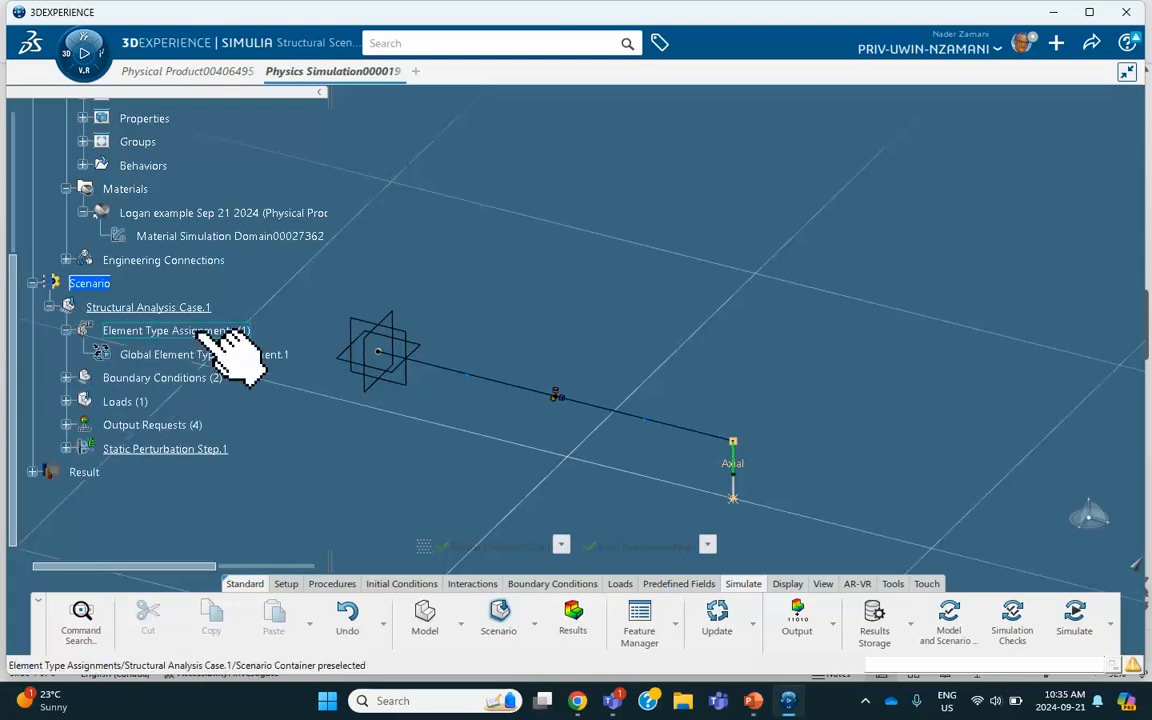
pyautogui.doubleClick(175, 355)
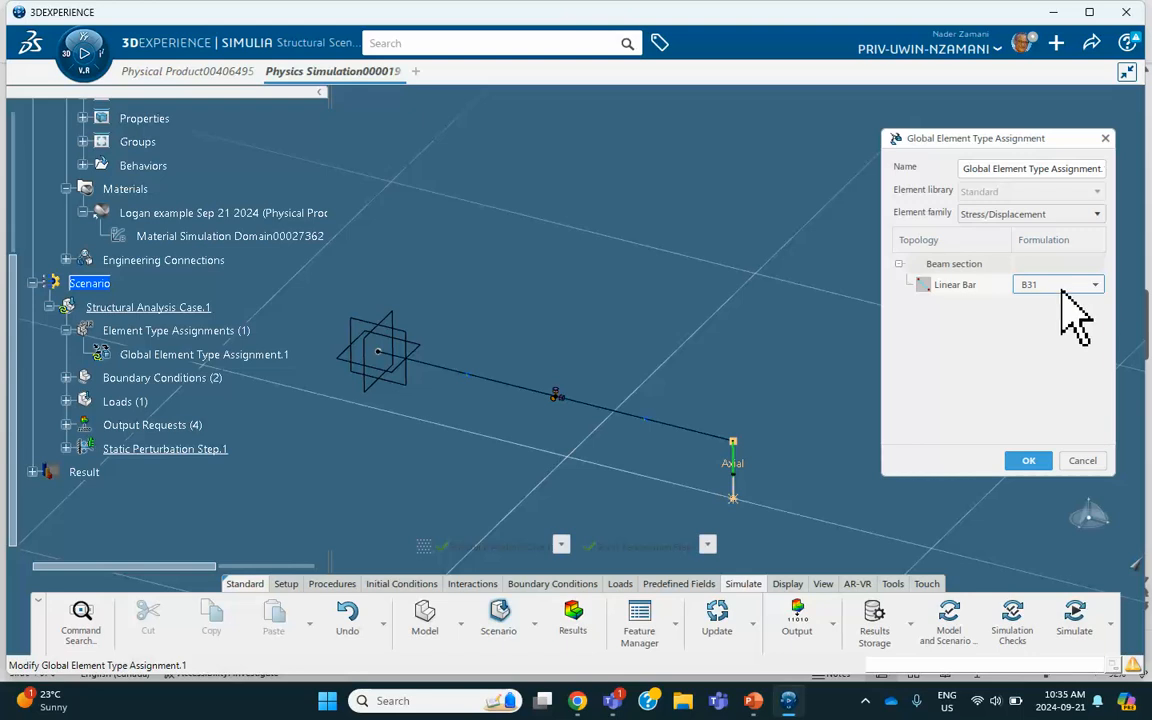
pyautogui.click(1095, 286)
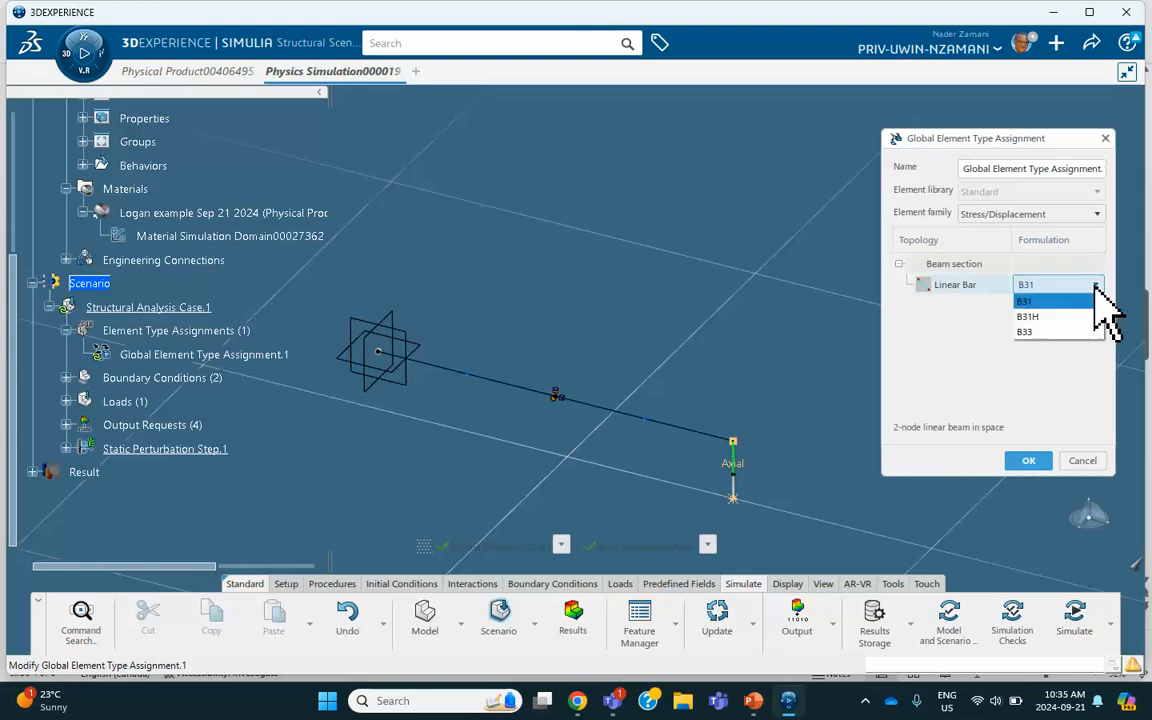
pyautogui.click(1070, 335)
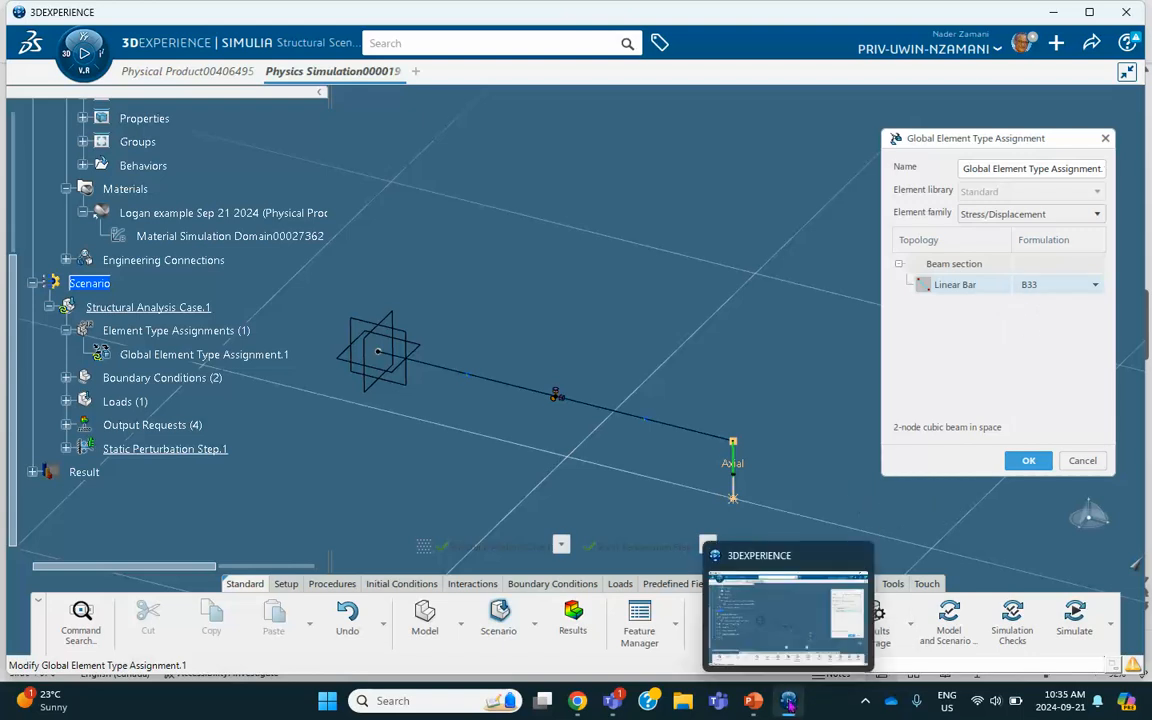
pyautogui.moveTo(755, 702)
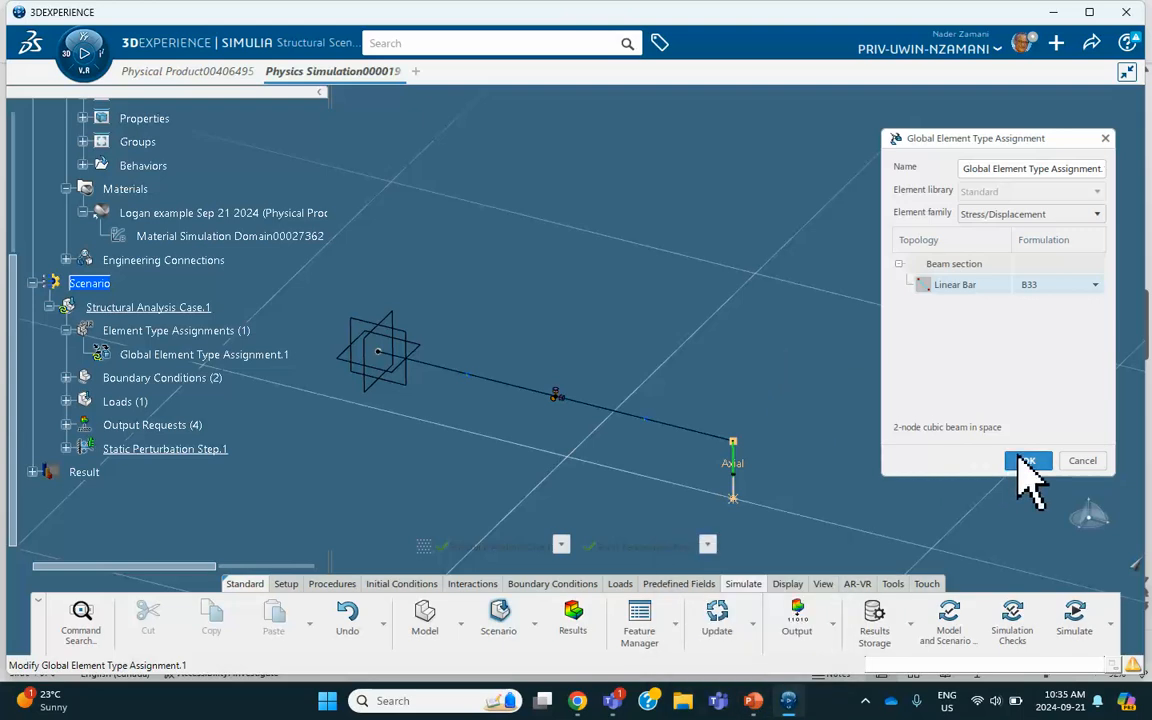
pyautogui.click(1027, 462)
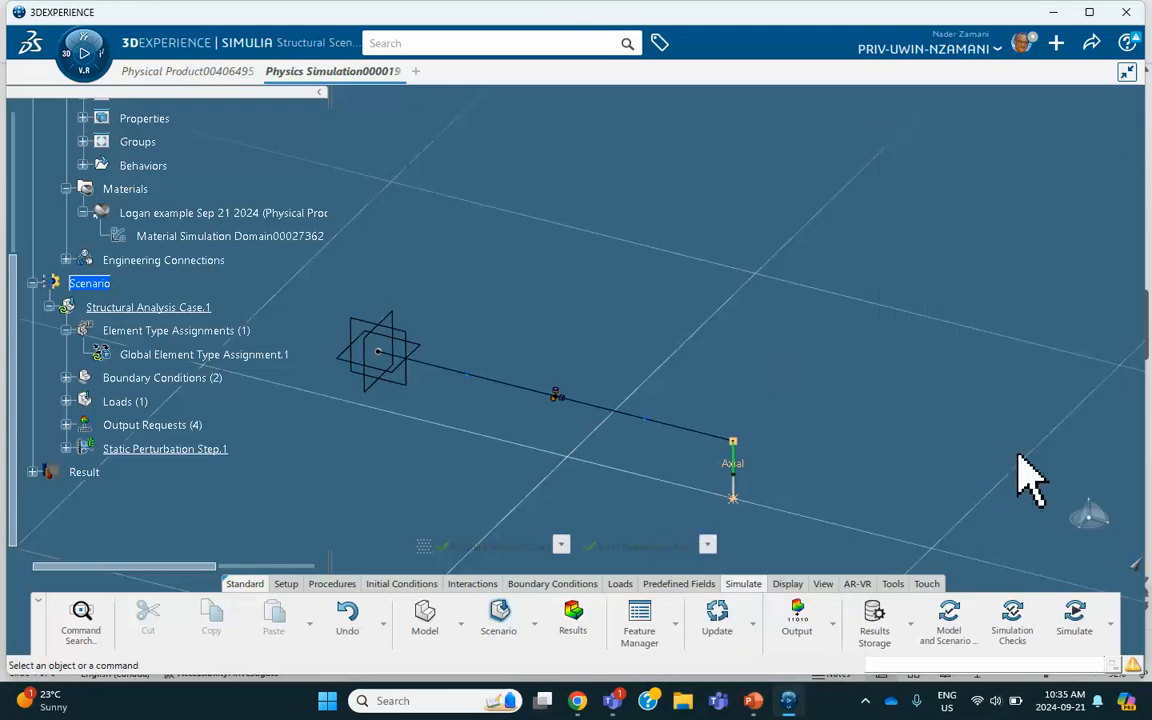
# Rerun Structural Analysis Case.1 as local interactive with 4 cores, overwriting the previous results, and dismiss the completed status.
pyautogui.click(1076, 614)
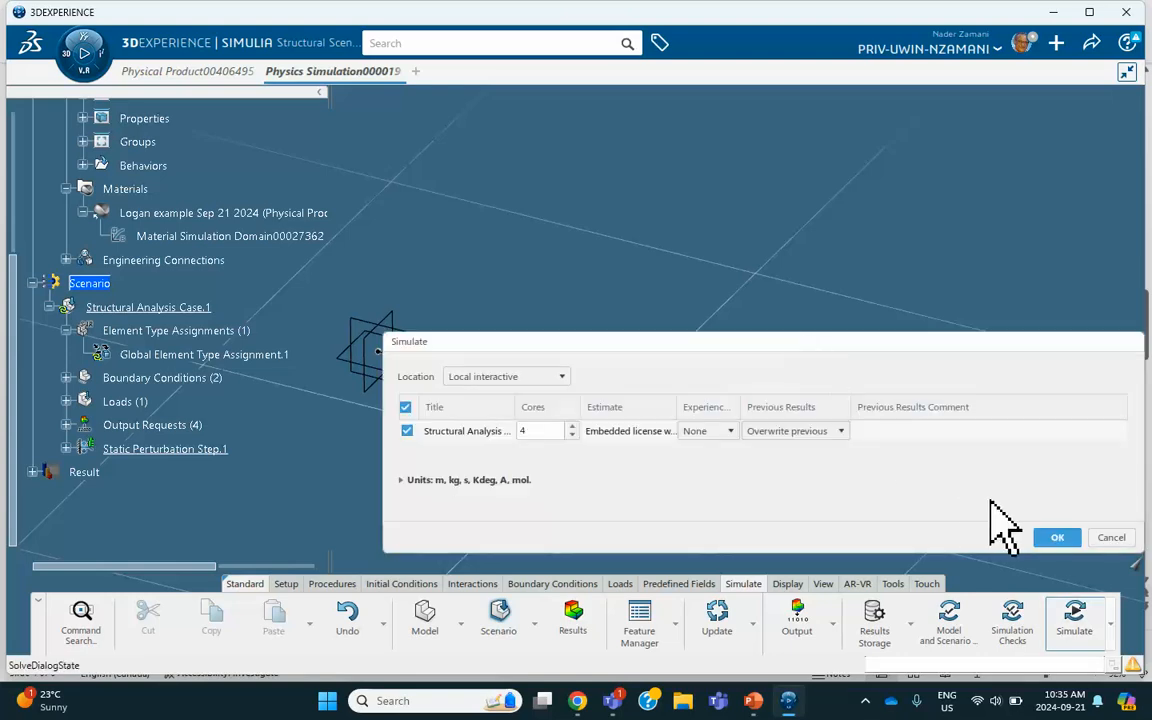
pyautogui.click(1057, 538)
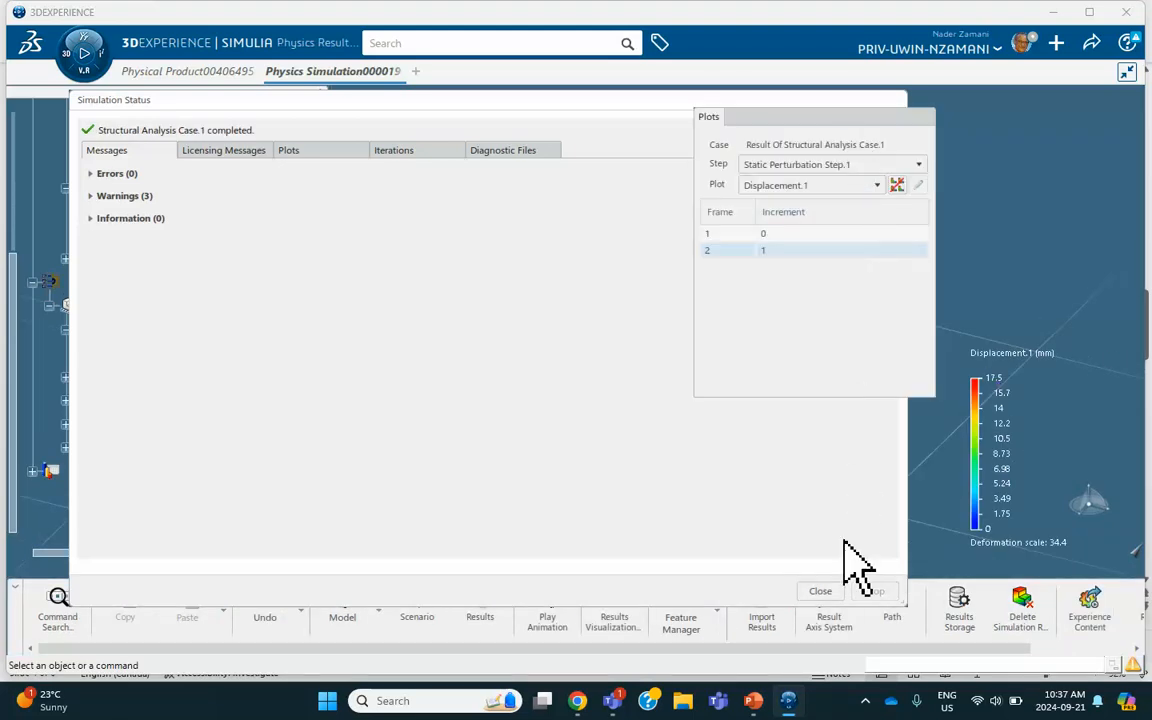
pyautogui.click(822, 591)
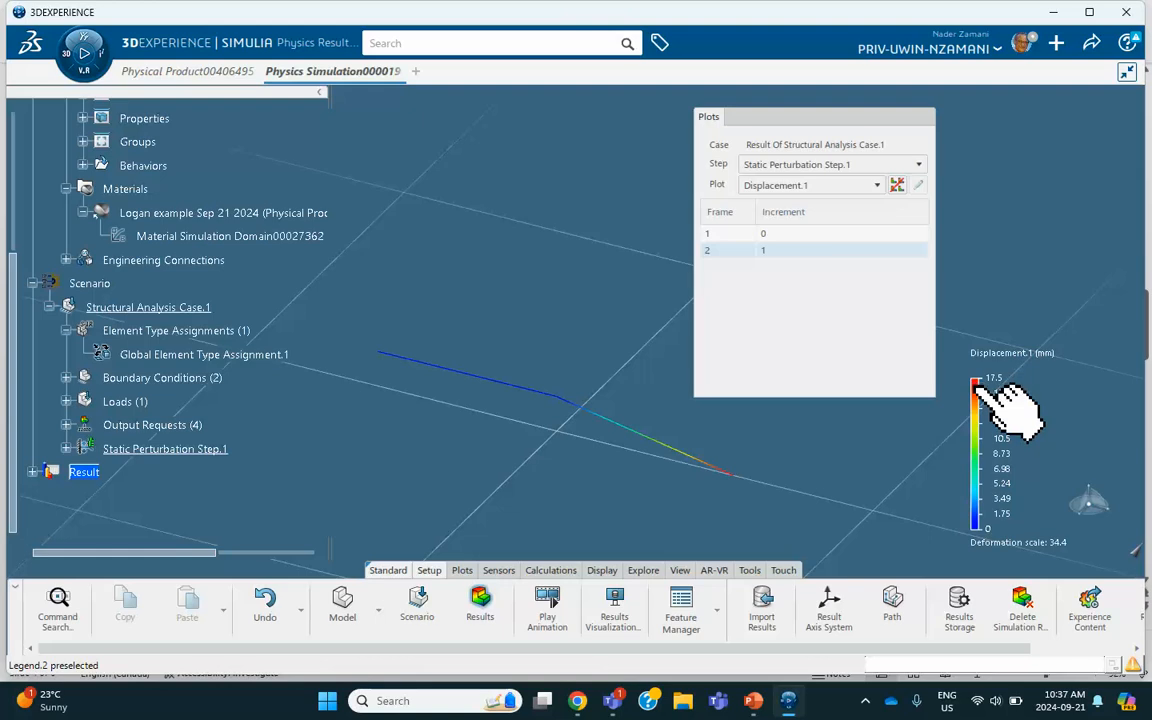
# Compare the recomputed maximum displacement with d3 on the PowerPoint slide, and probe the displacement along the beam in 3DEXPERIENCE.
pyautogui.click(753, 701)
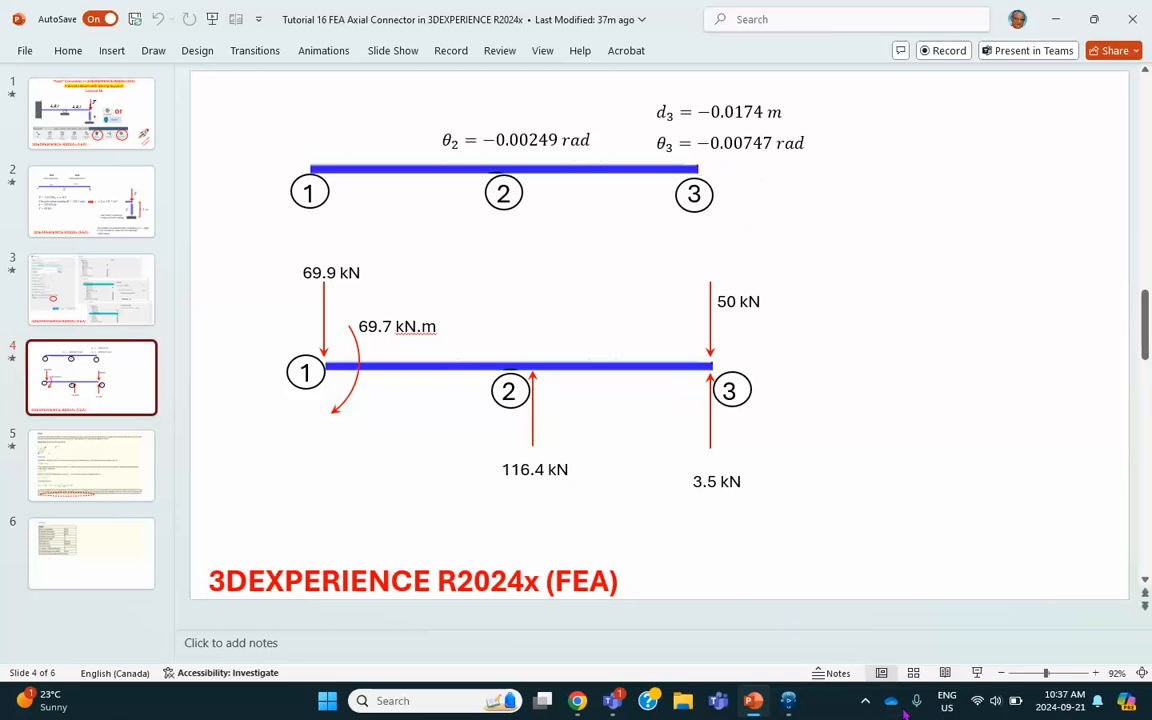
pyautogui.click(788, 700)
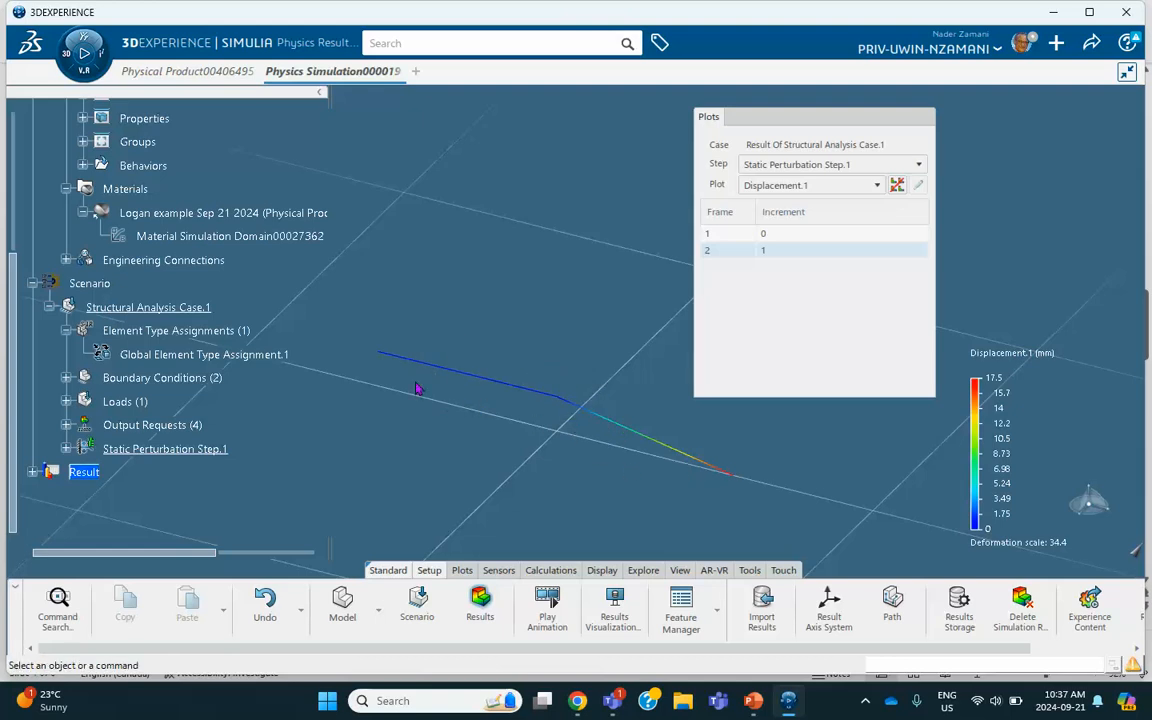
pyautogui.moveTo(385, 353)
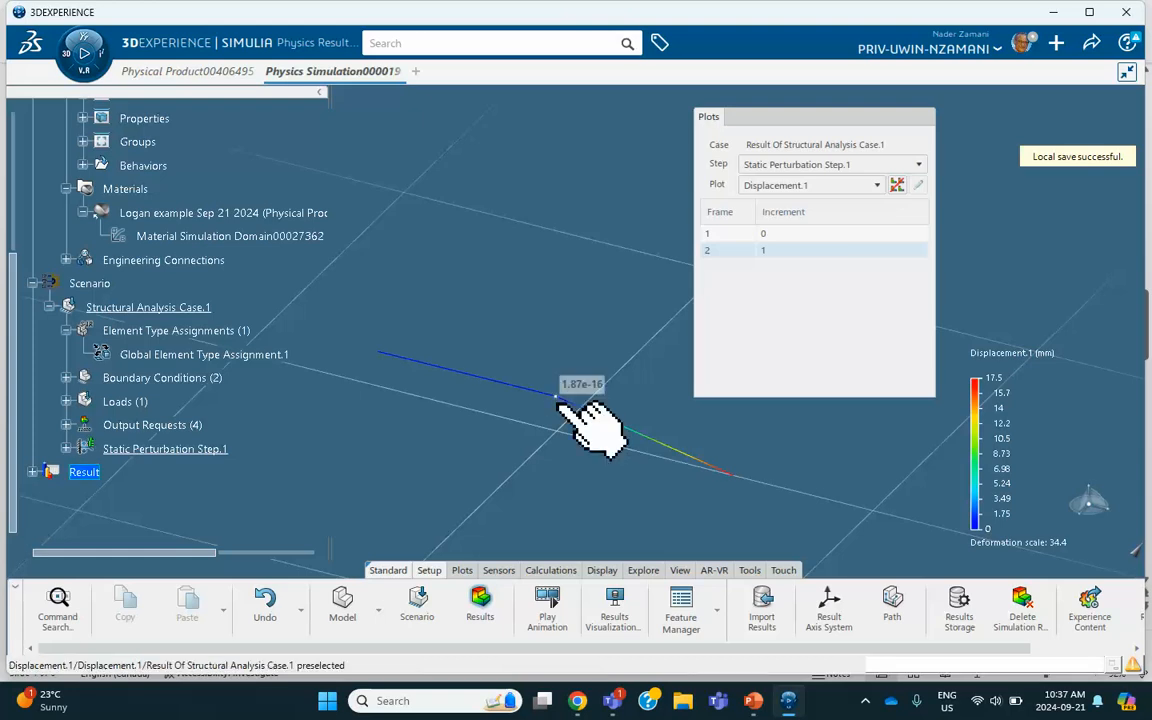
# Change the displacement contour plot's variable to UR, Rotations, with values at nodes and quantity Magnitude.
pyautogui.doubleClick(512, 386)
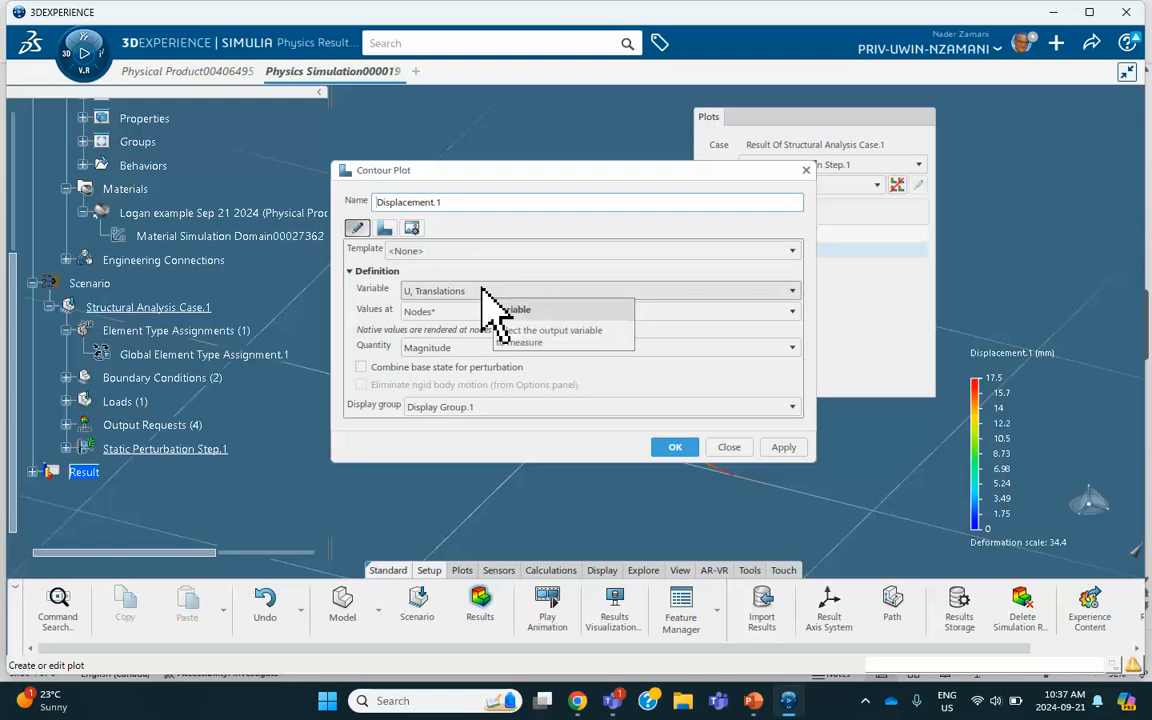
pyautogui.click(485, 291)
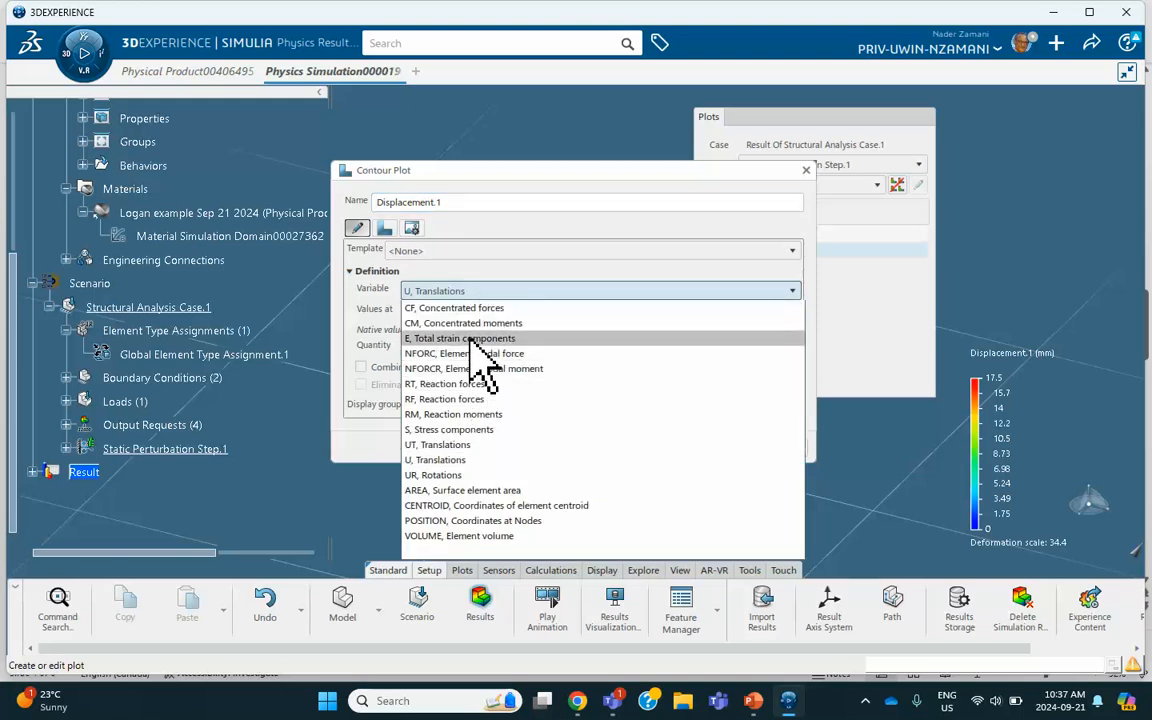
pyautogui.click(462, 476)
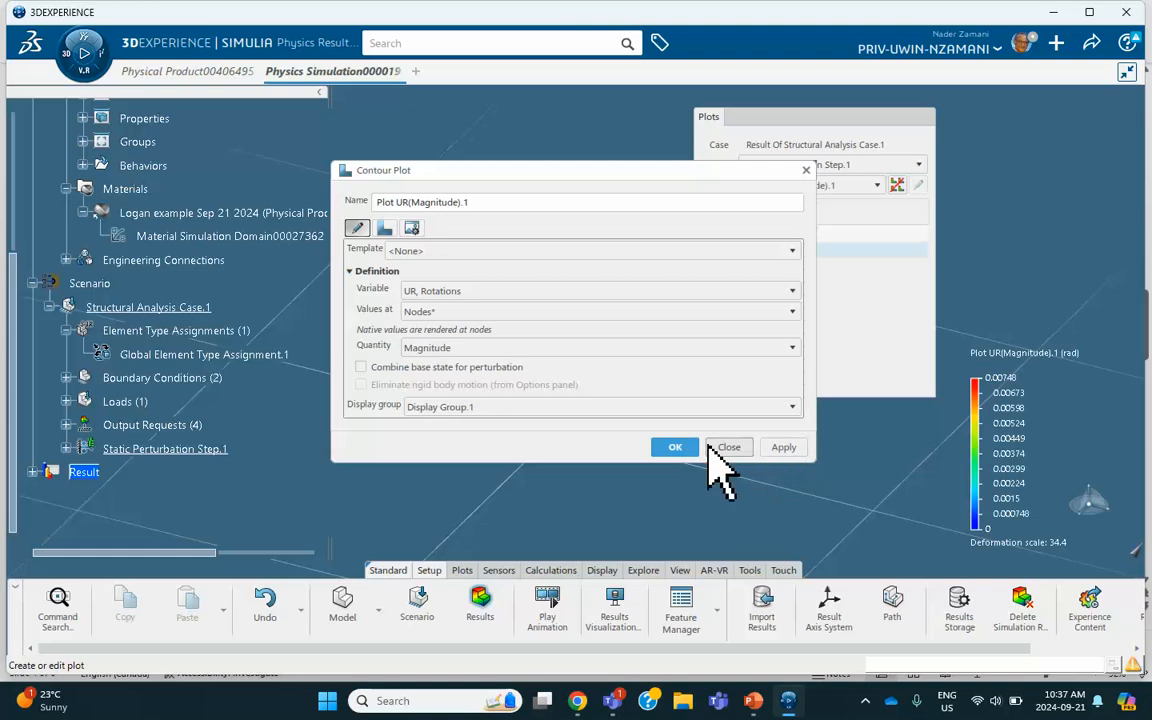
pyautogui.click(680, 447)
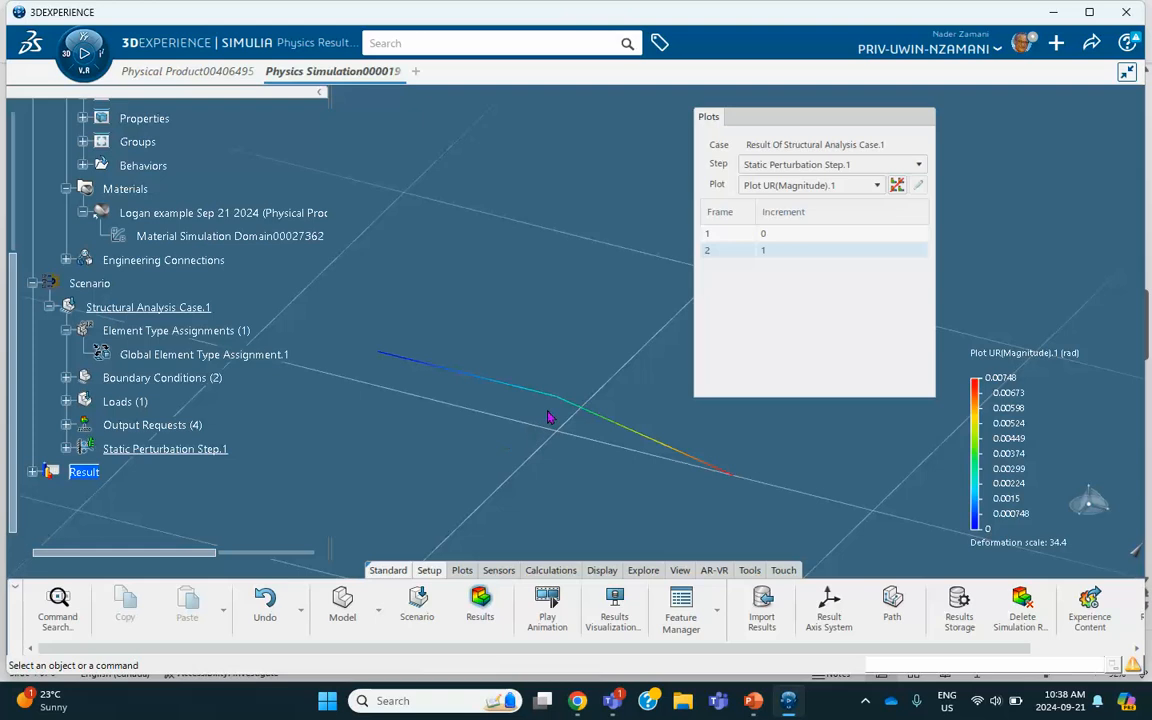
# Probe the rotation at the middle support and the beam tip, comparing them with θ2 and θ3 on the PowerPoint slide.
pyautogui.moveTo(560, 395)
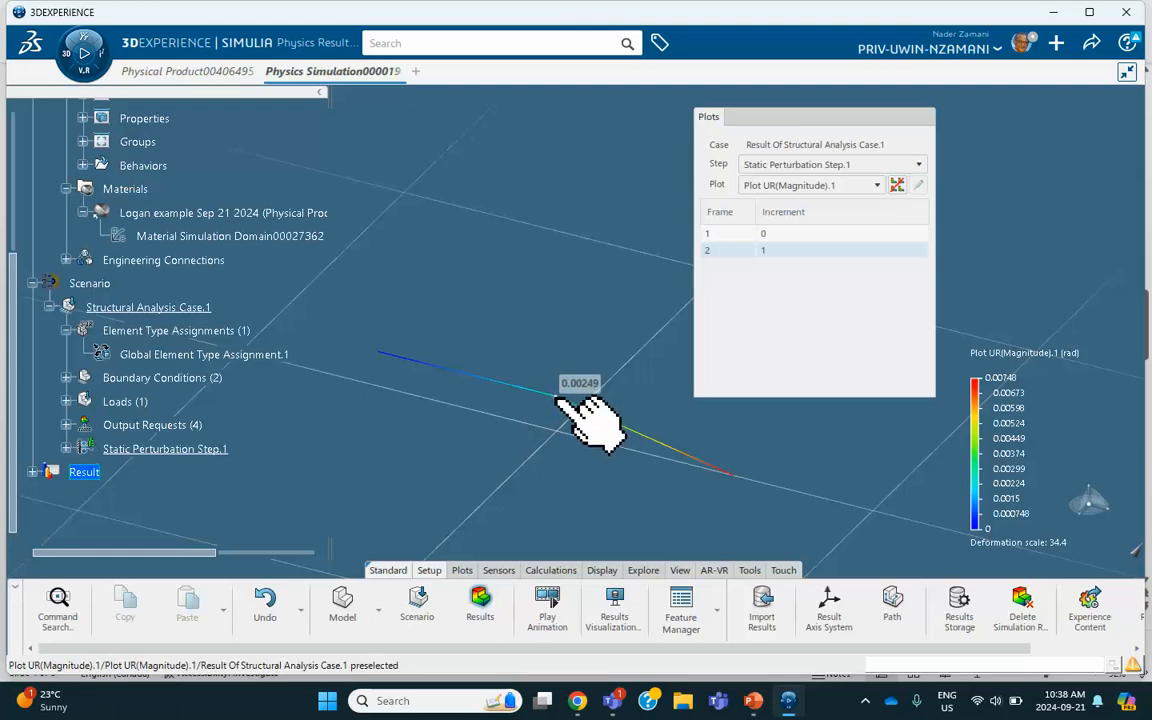
pyautogui.click(753, 701)
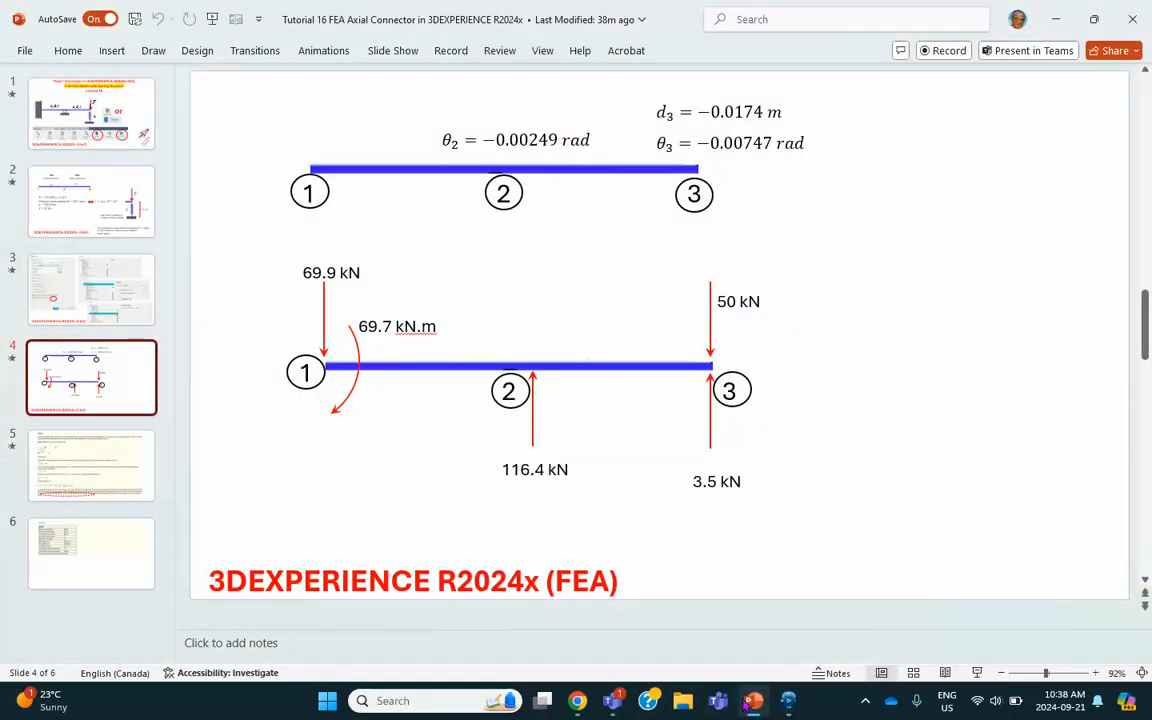
pyautogui.click(789, 701)
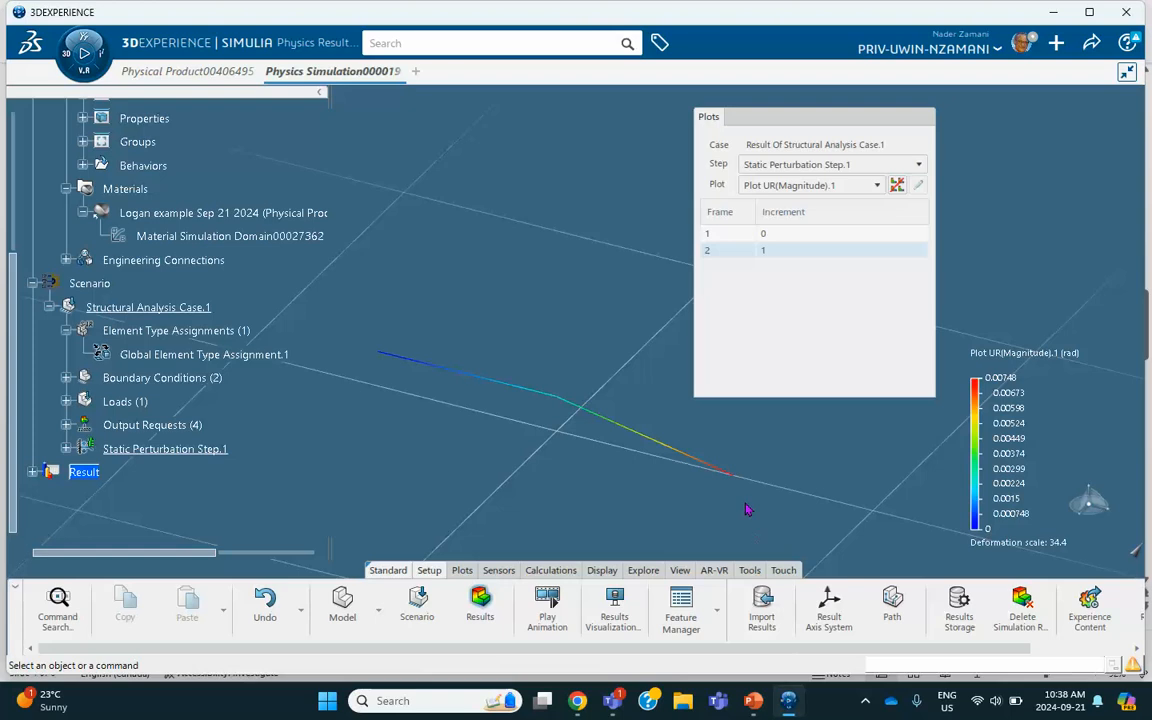
pyautogui.moveTo(737, 480)
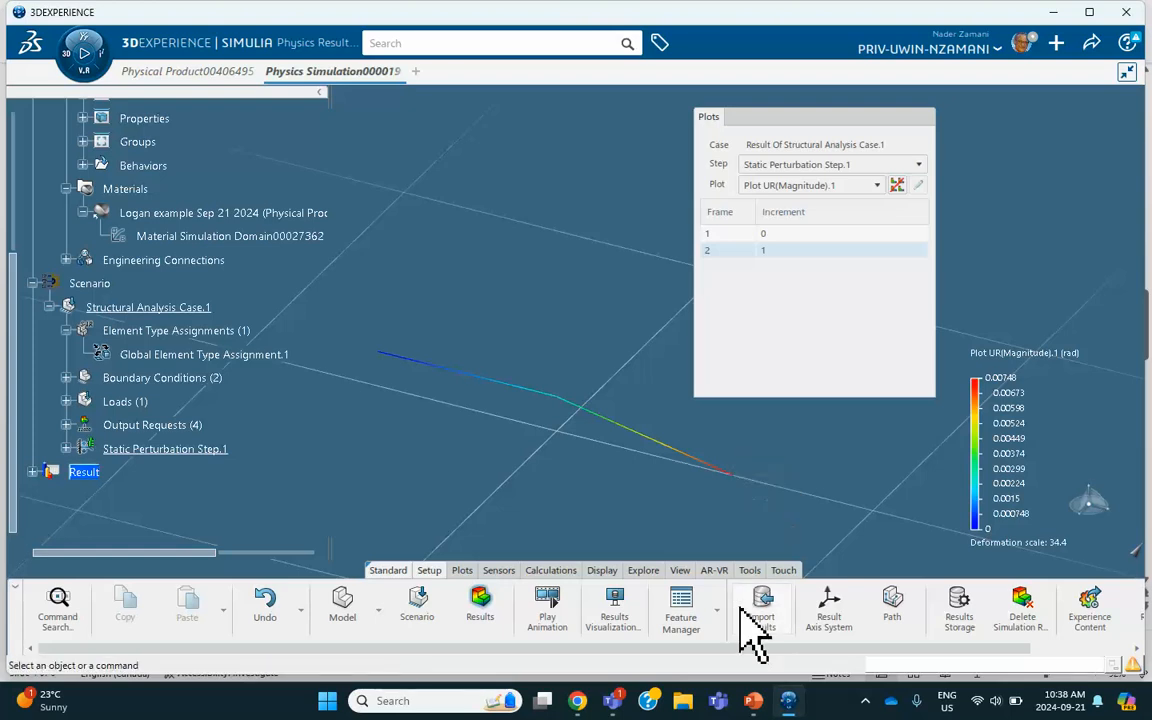
pyautogui.click(753, 702)
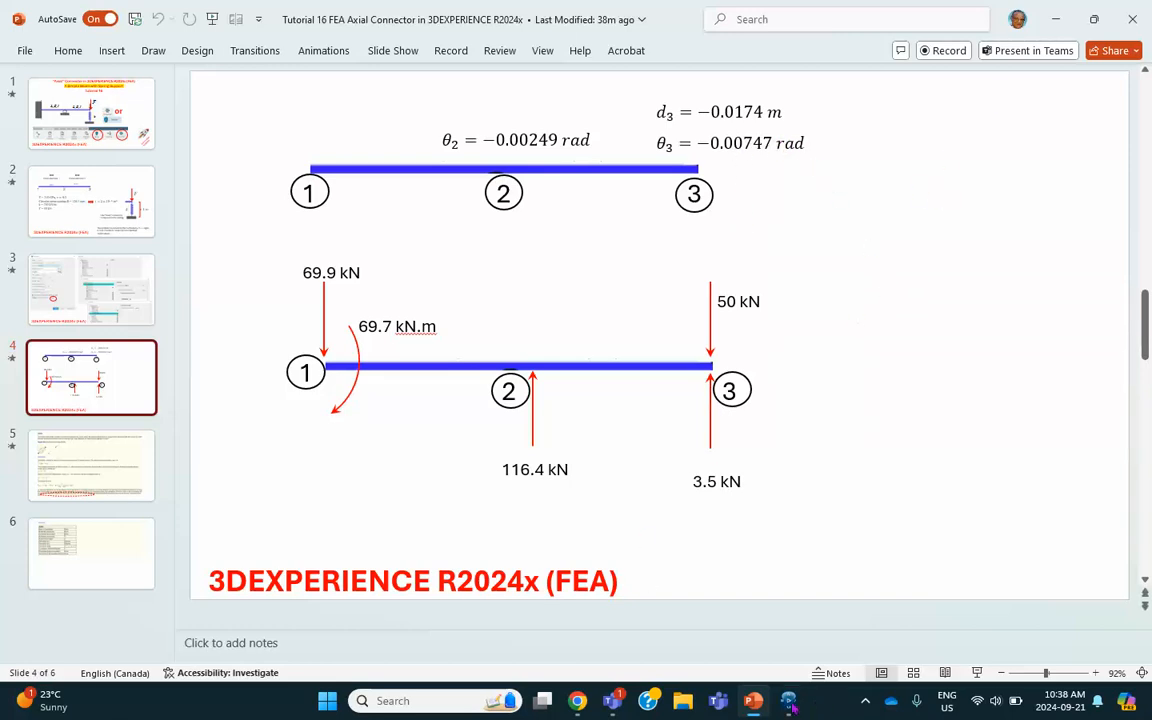
# Back in 3DEXPERIENCE, change the contour plot to the Reaction Force template with variable RF, Reaction forces, values at nodes and quantity Magnitude.
pyautogui.moveTo(755, 703)
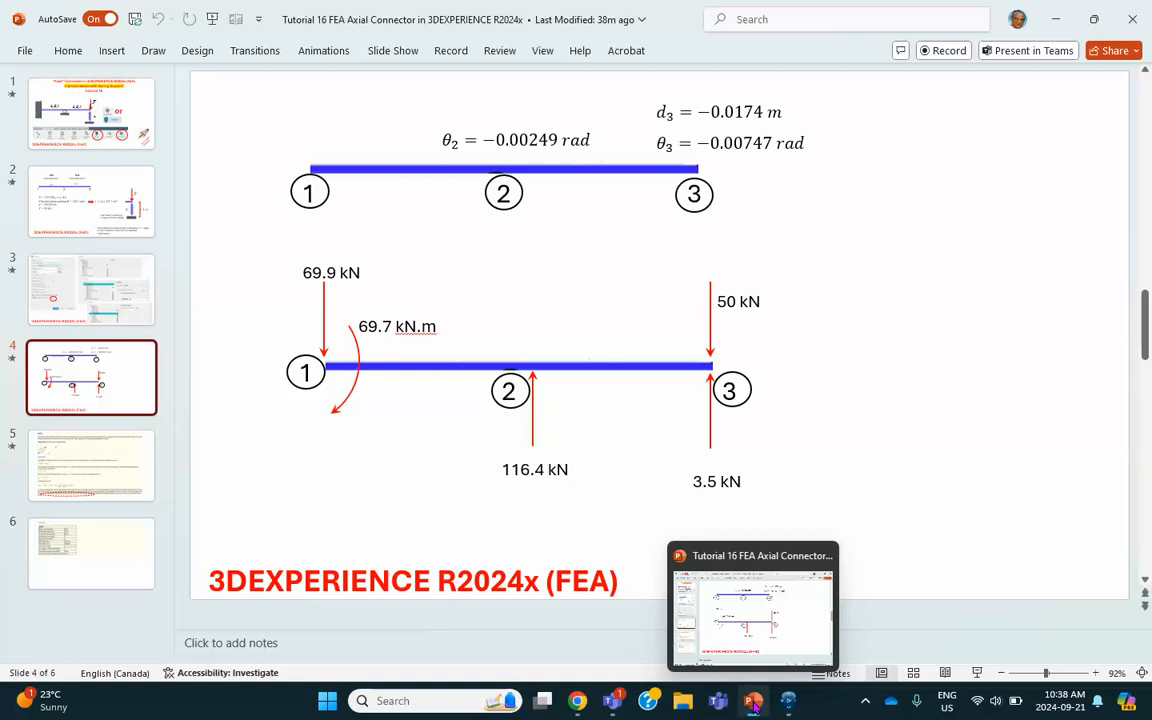
pyautogui.click(788, 700)
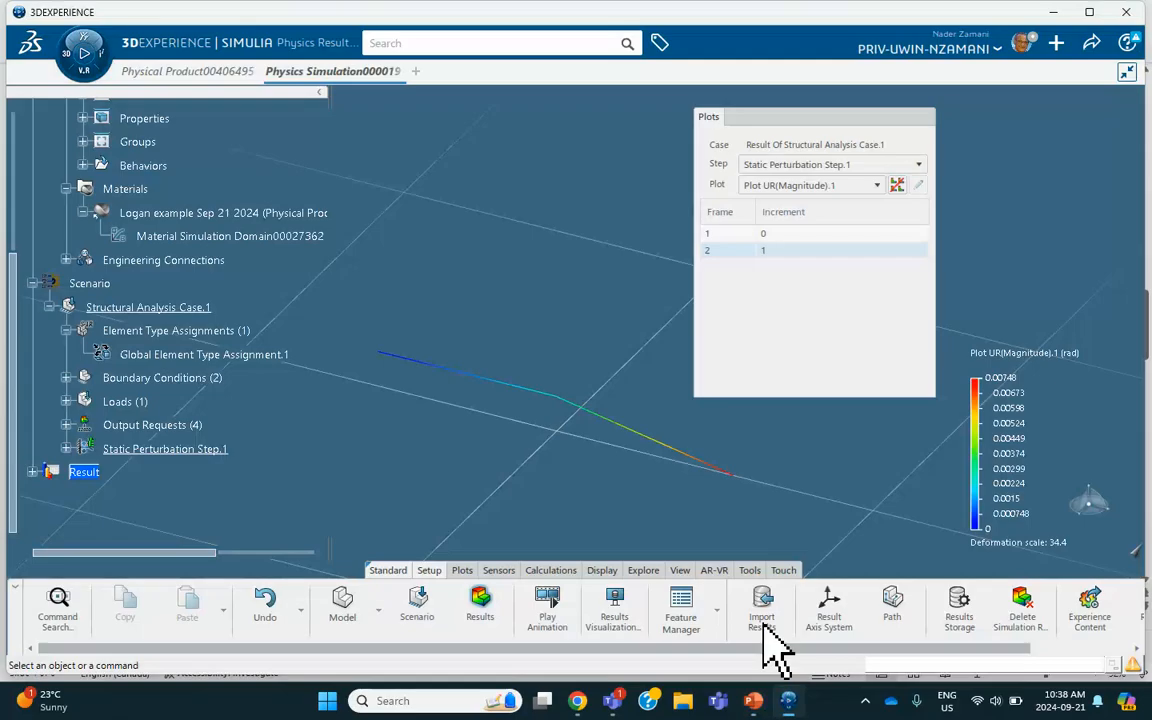
pyautogui.doubleClick(512, 387)
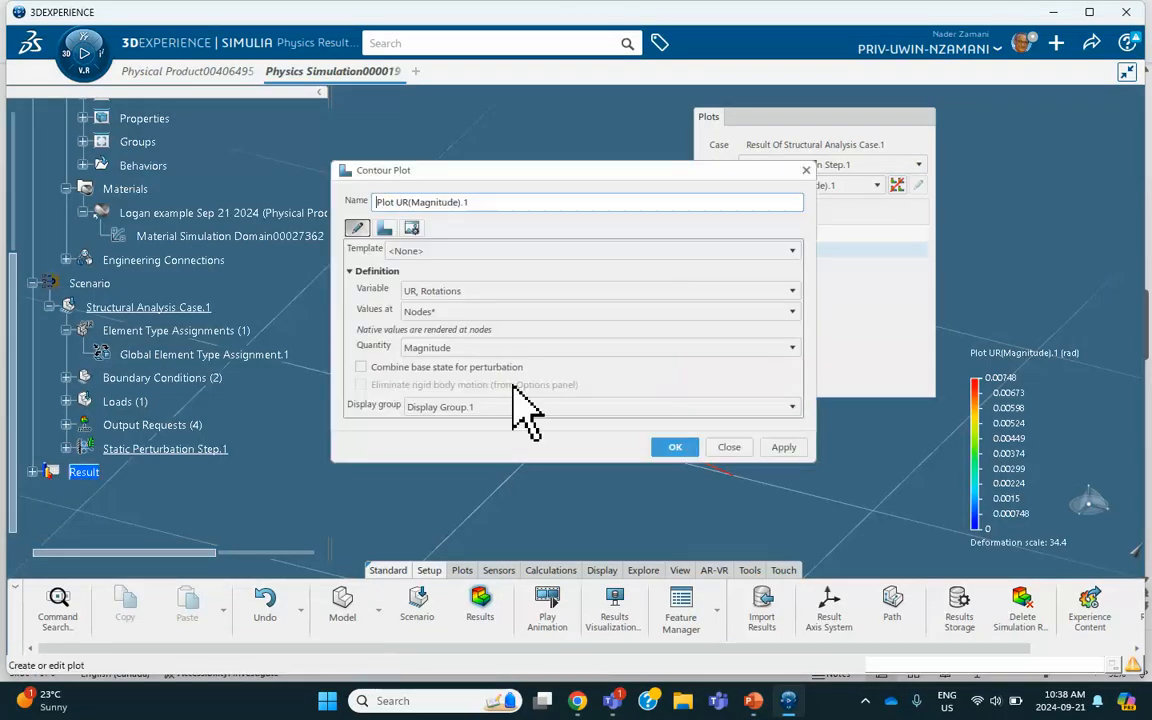
pyautogui.click(446, 252)
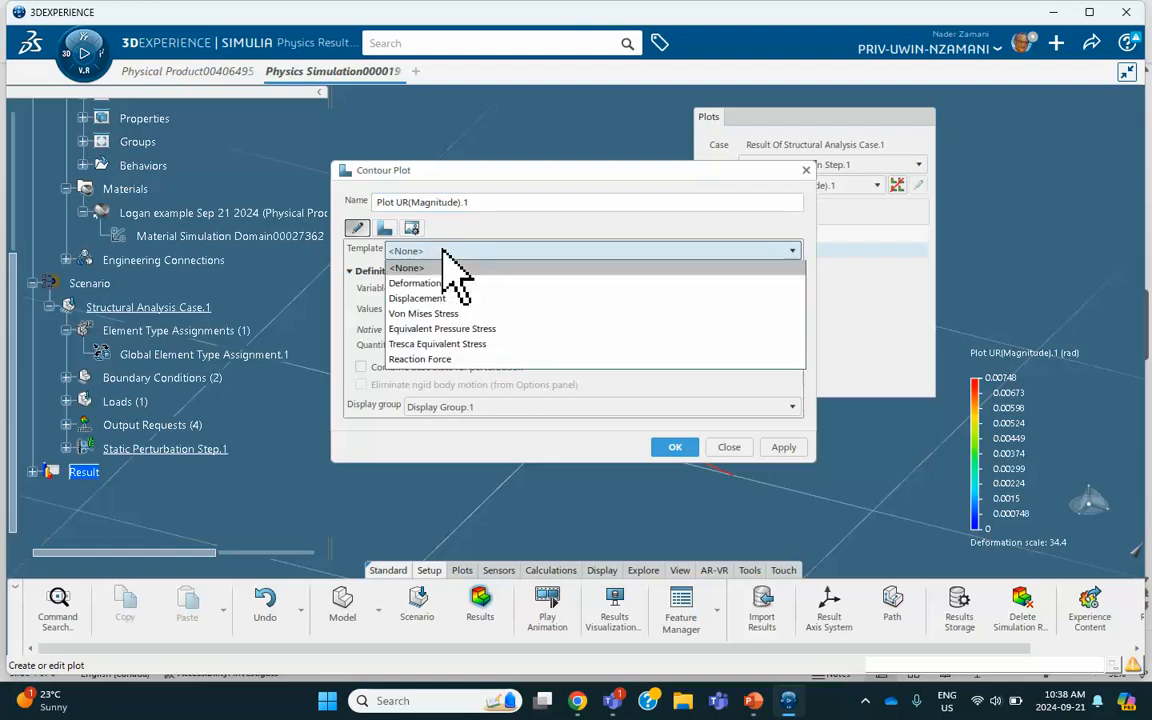
pyautogui.click(436, 360)
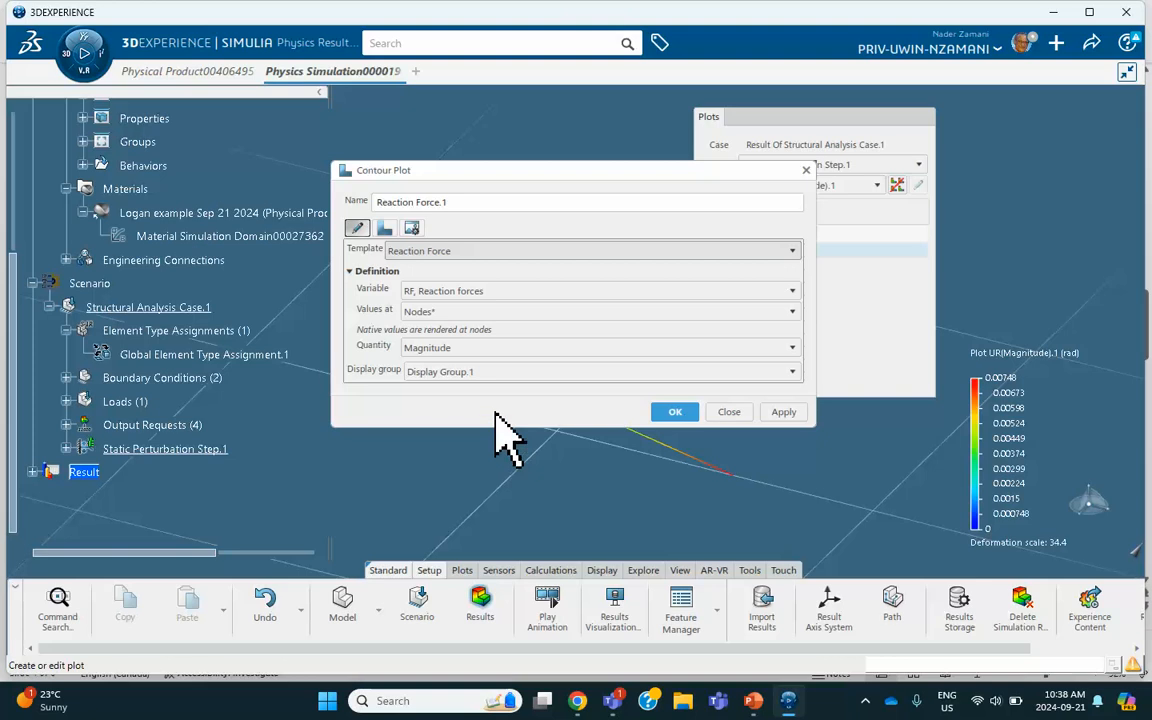
pyautogui.click(433, 295)
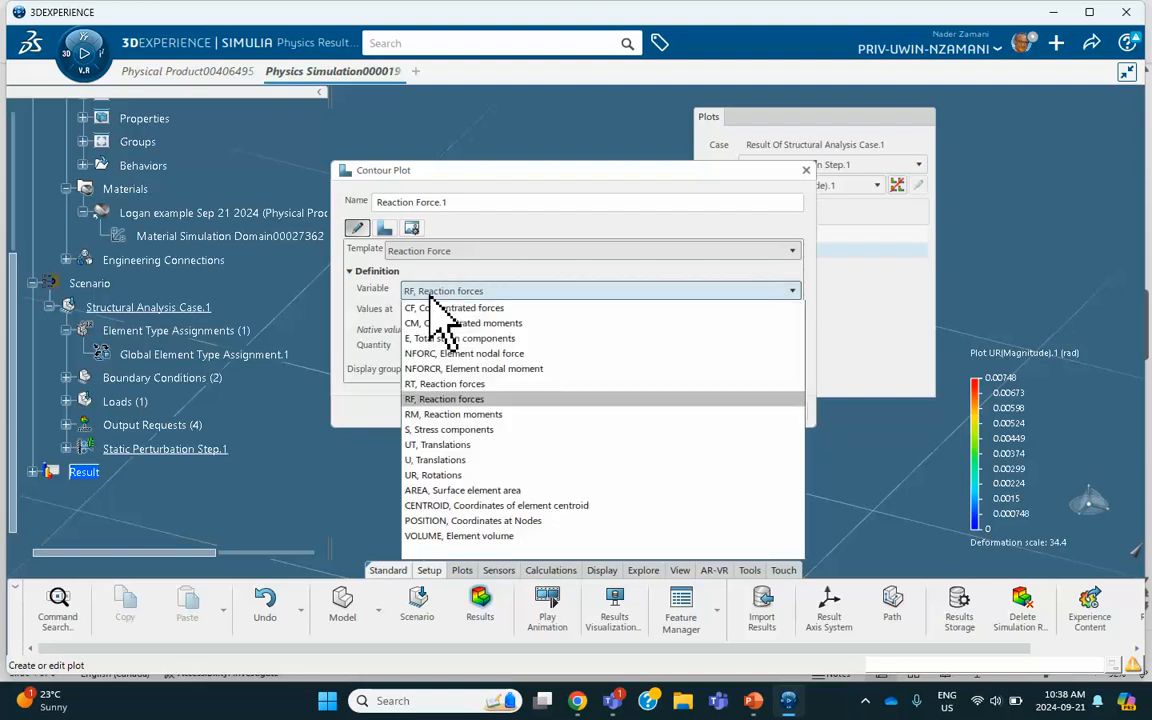
pyautogui.click(445, 401)
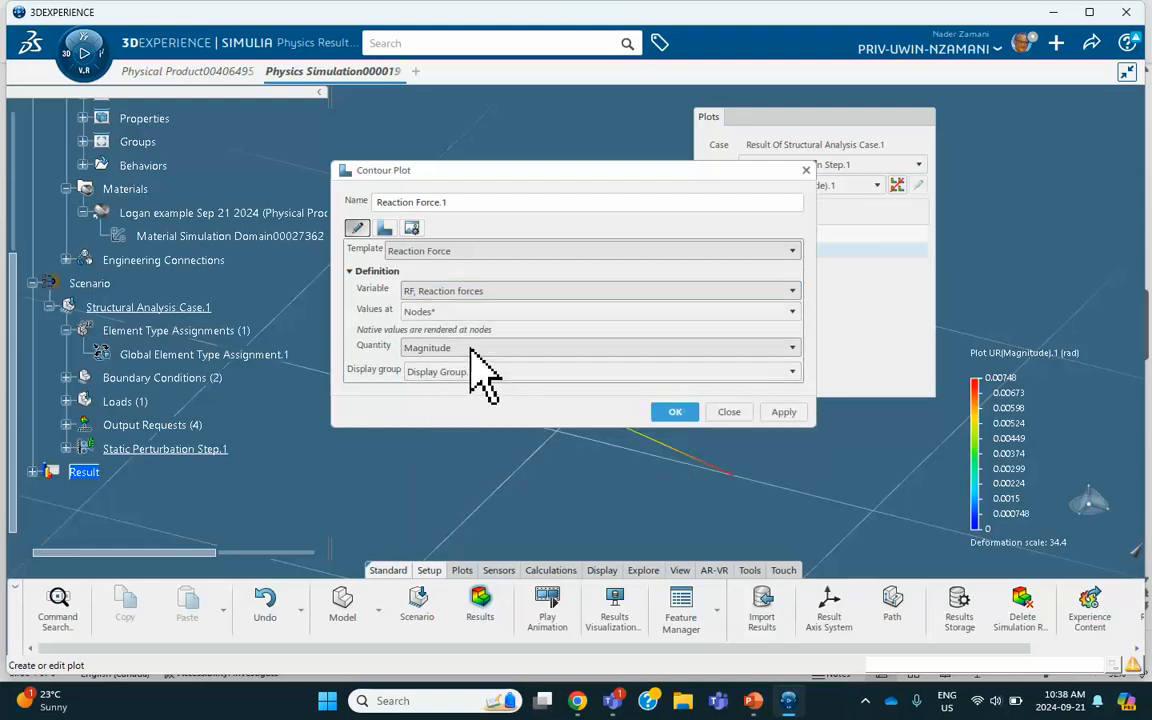
pyautogui.click(784, 413)
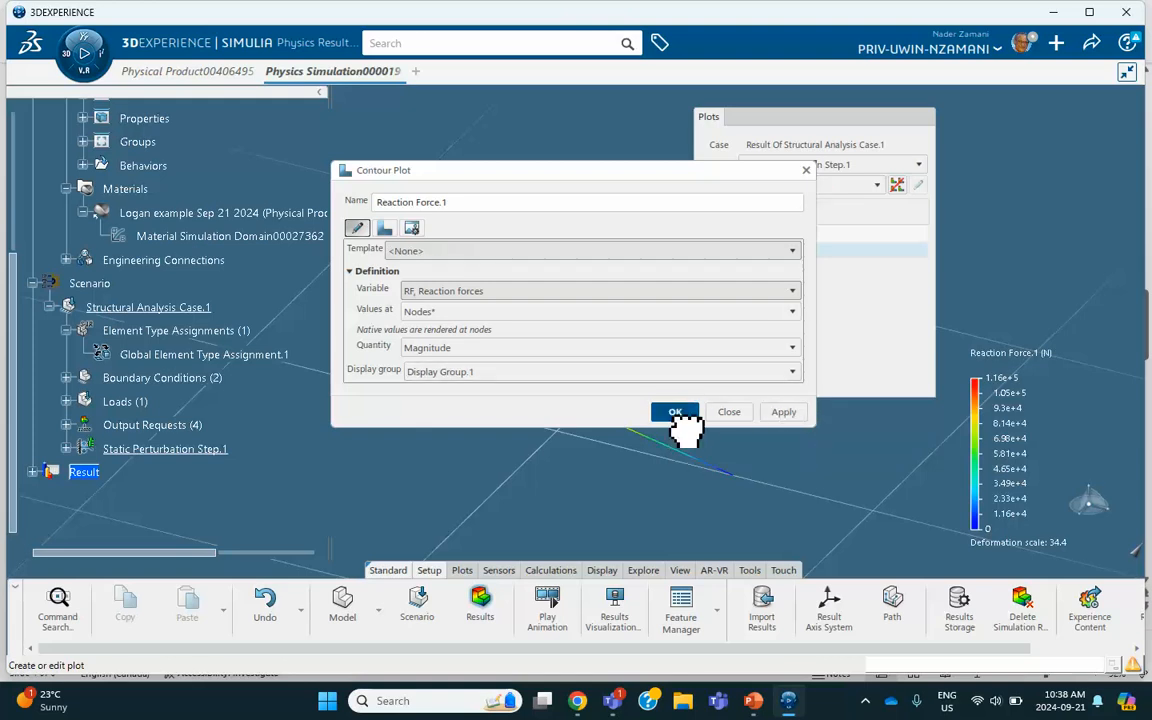
pyautogui.click(676, 413)
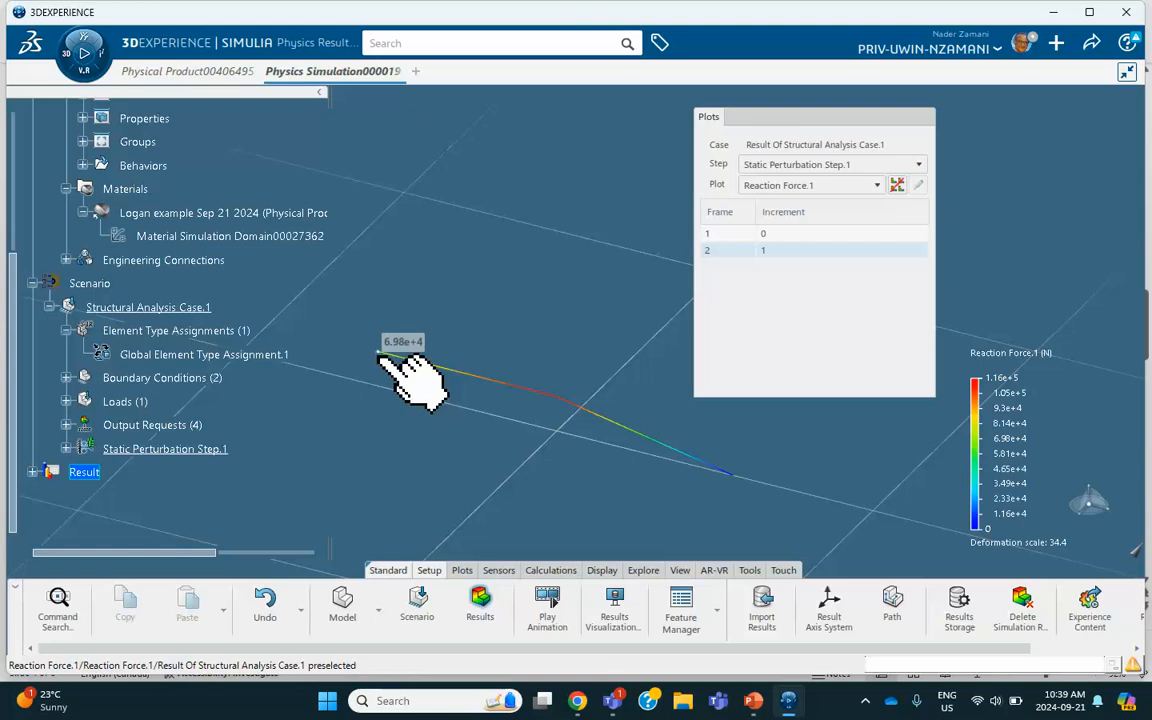
# Compare the reaction forces at the clamped end and middle support with the PowerPoint slide, returning to 3DEXPERIENCE to probe the beam.
pyautogui.click(753, 700)
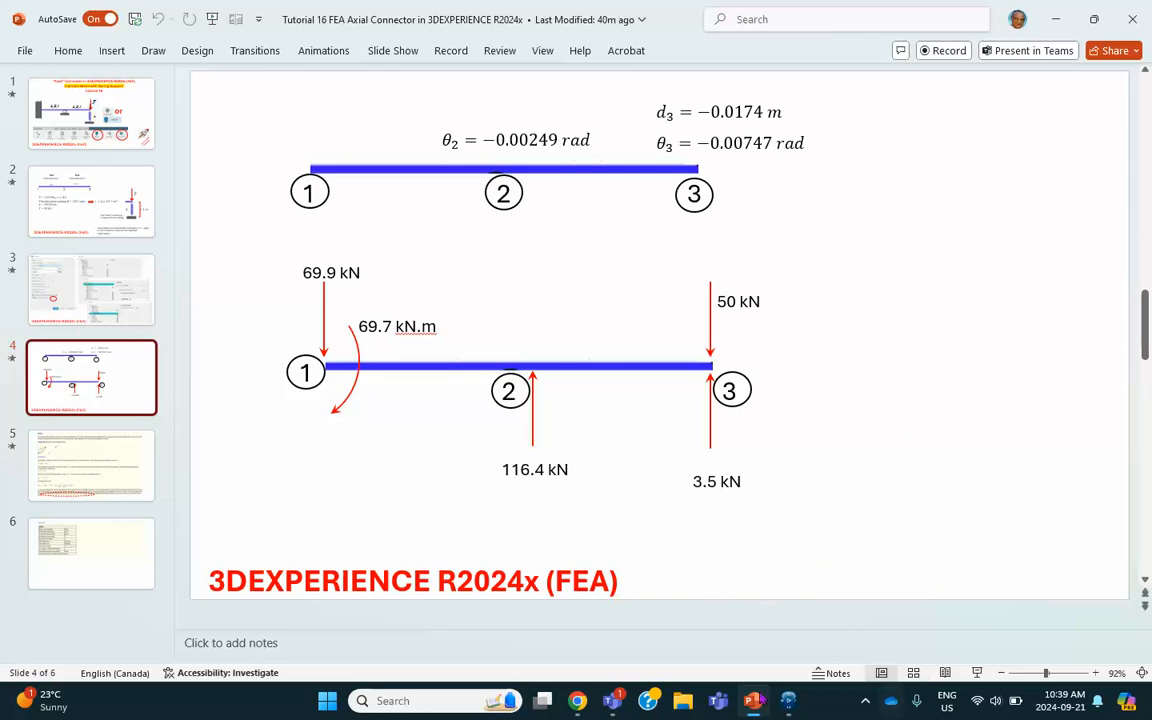
pyautogui.click(787, 707)
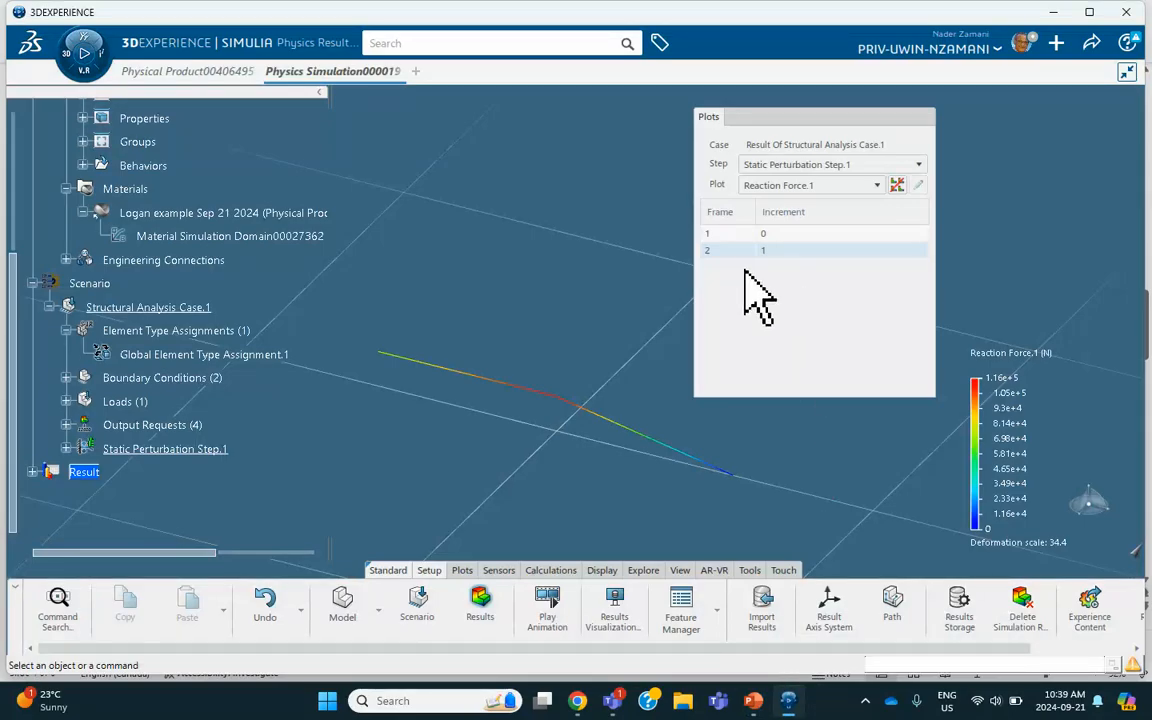
pyautogui.moveTo(563, 398)
# Replace the support of Fixed Displacement.1 with the beam's middle vertex, removing its existing manual group selection.
pyautogui.click(66, 378)
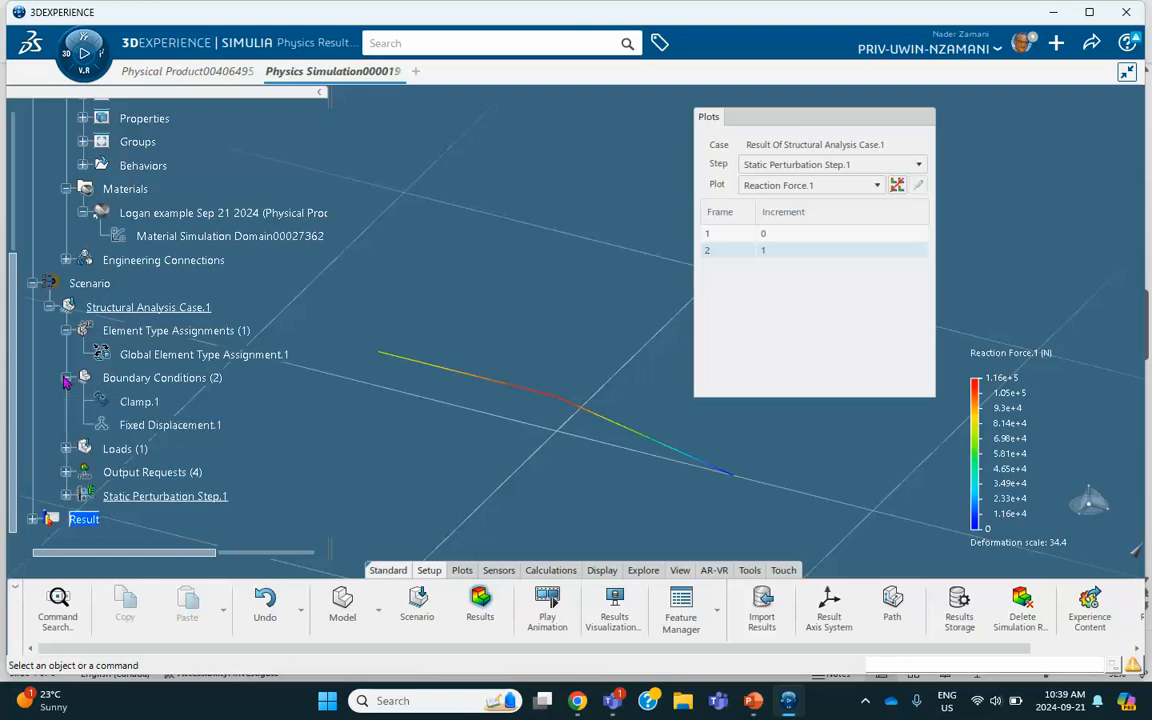
pyautogui.click(155, 424)
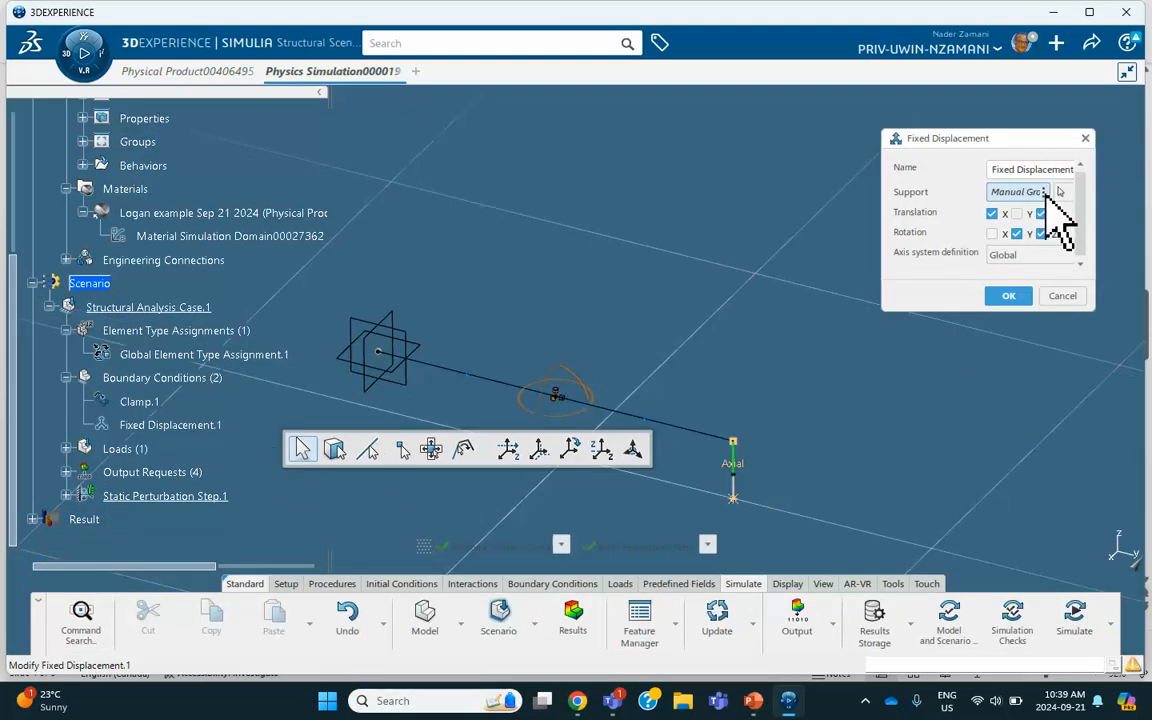
pyautogui.rightClick(1036, 196)
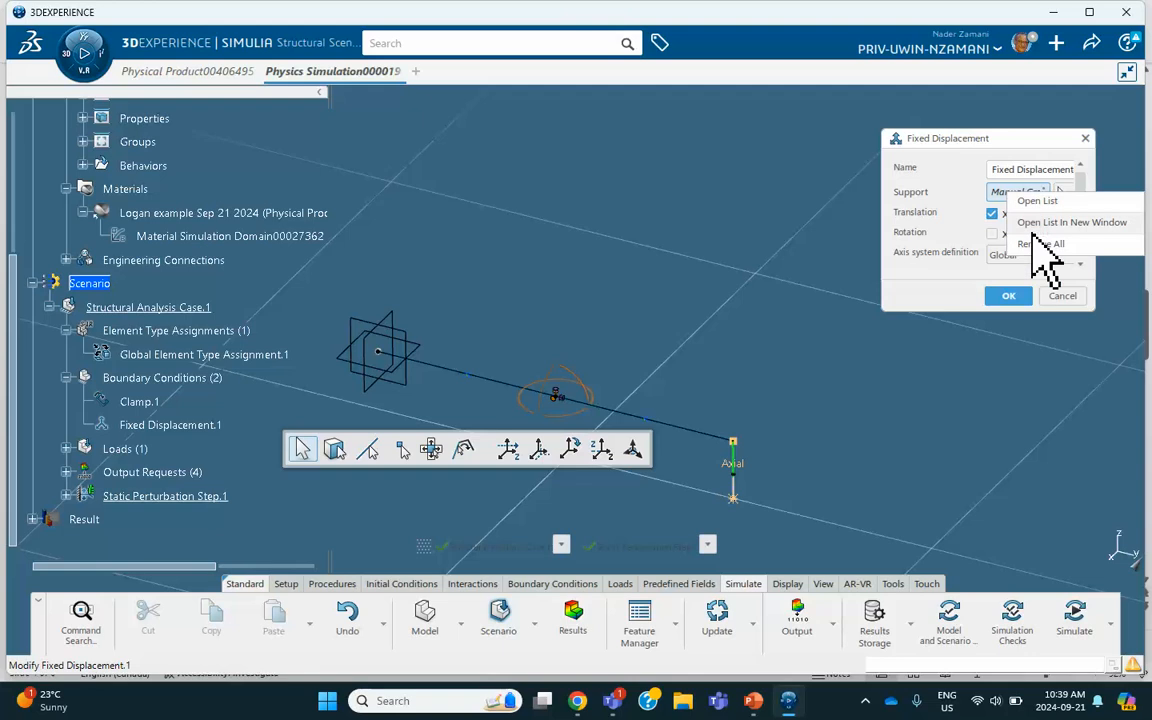
pyautogui.click(1040, 244)
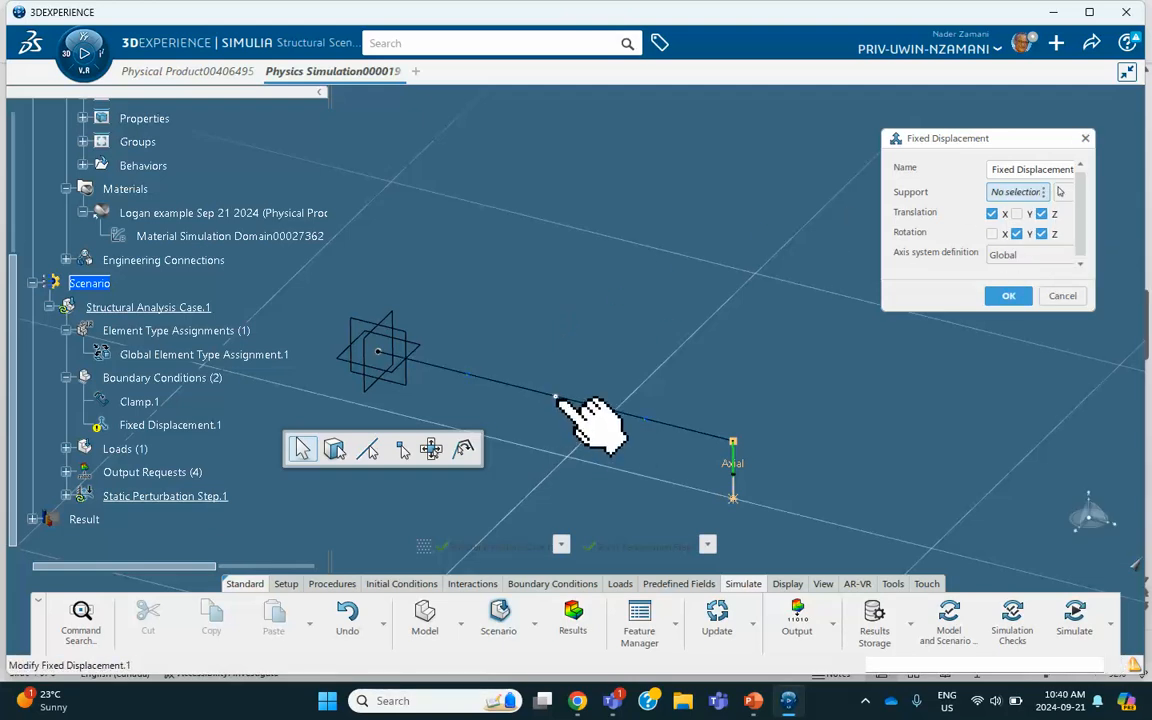
pyautogui.click(556, 397)
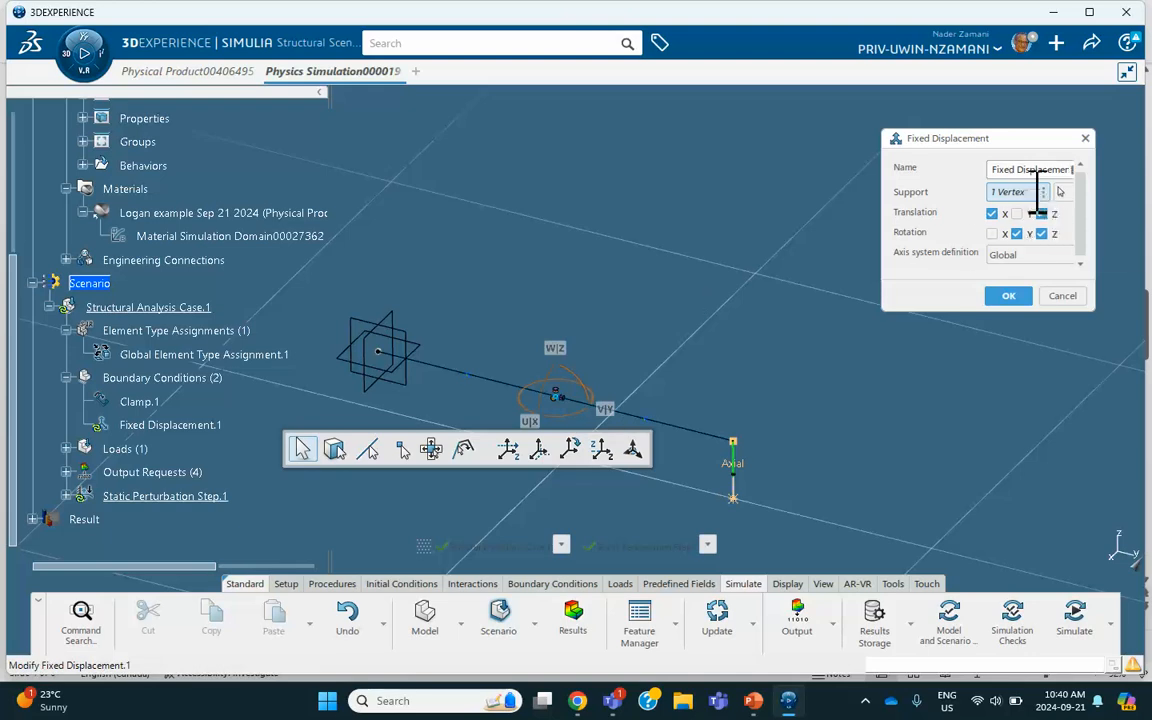
pyautogui.click(1021, 297)
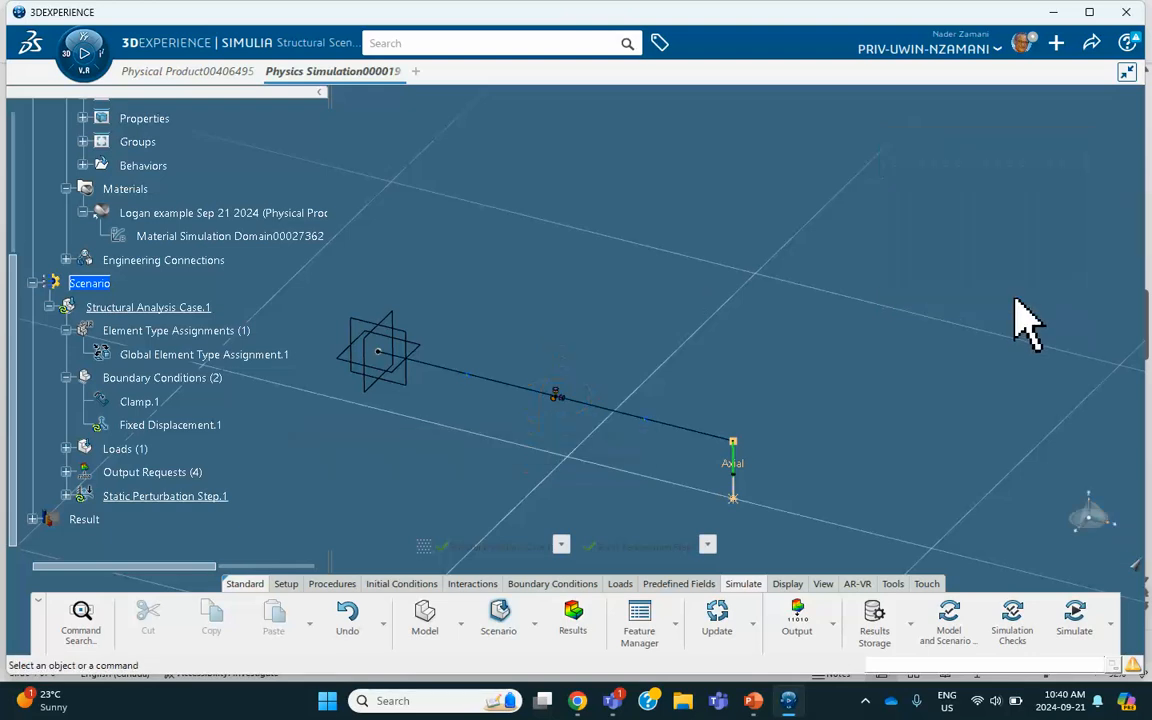
# Rerun Structural Analysis Case.1 as local interactive with 4 cores, overwriting previous results, and display the Displacement.2 plot with the Plots panel collapsed.
pyautogui.click(1075, 617)
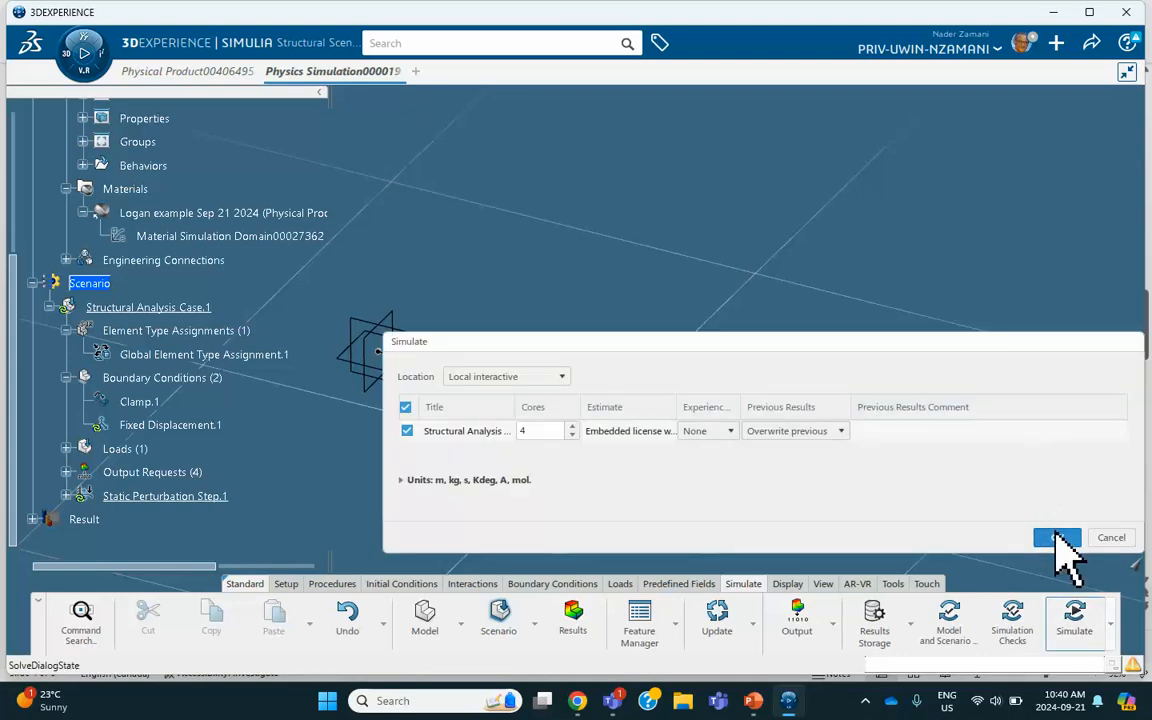
pyautogui.click(1057, 537)
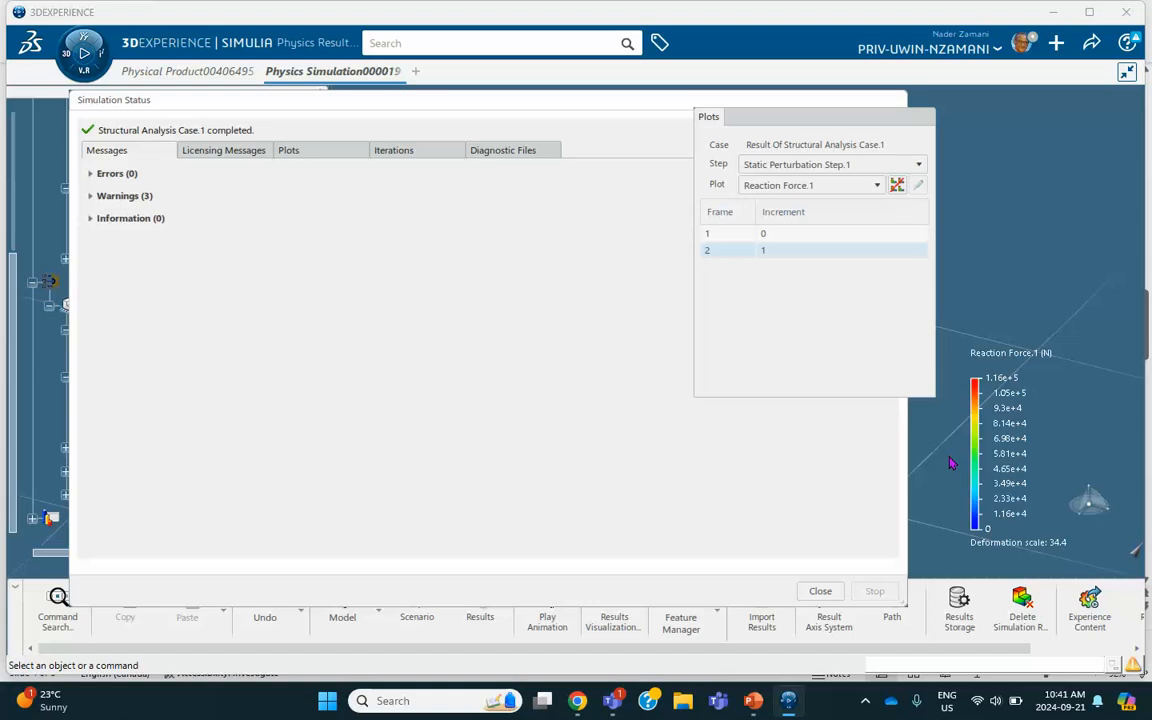
pyautogui.click(785, 185)
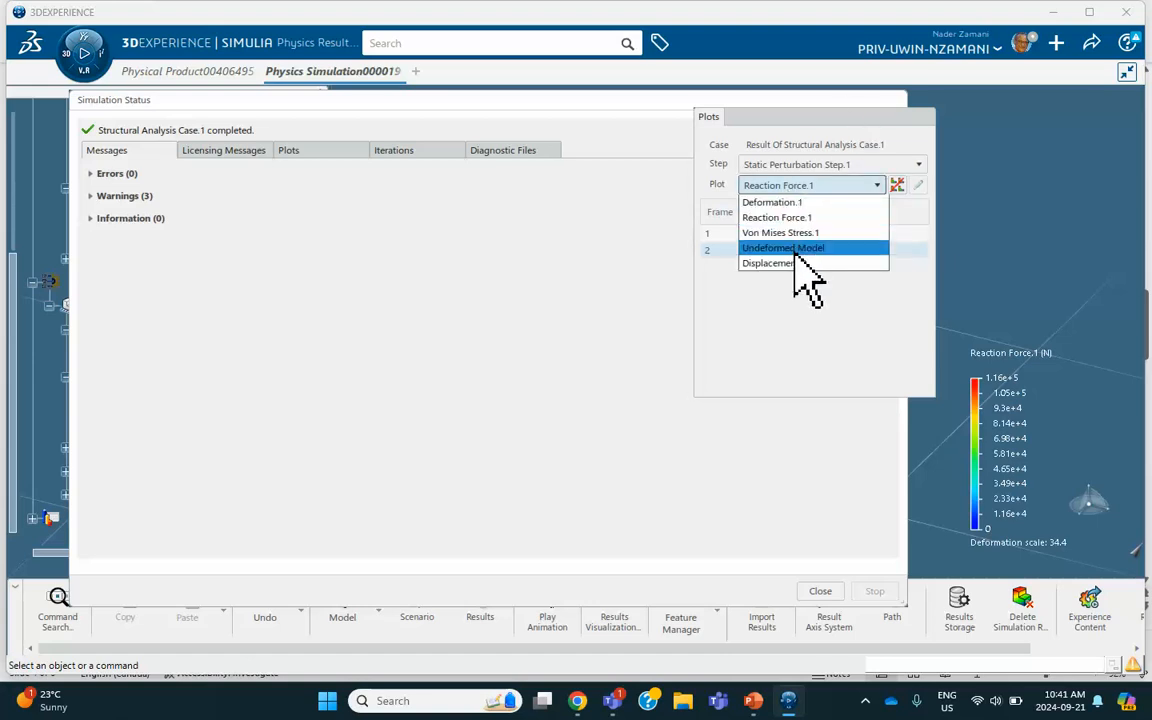
pyautogui.click(805, 263)
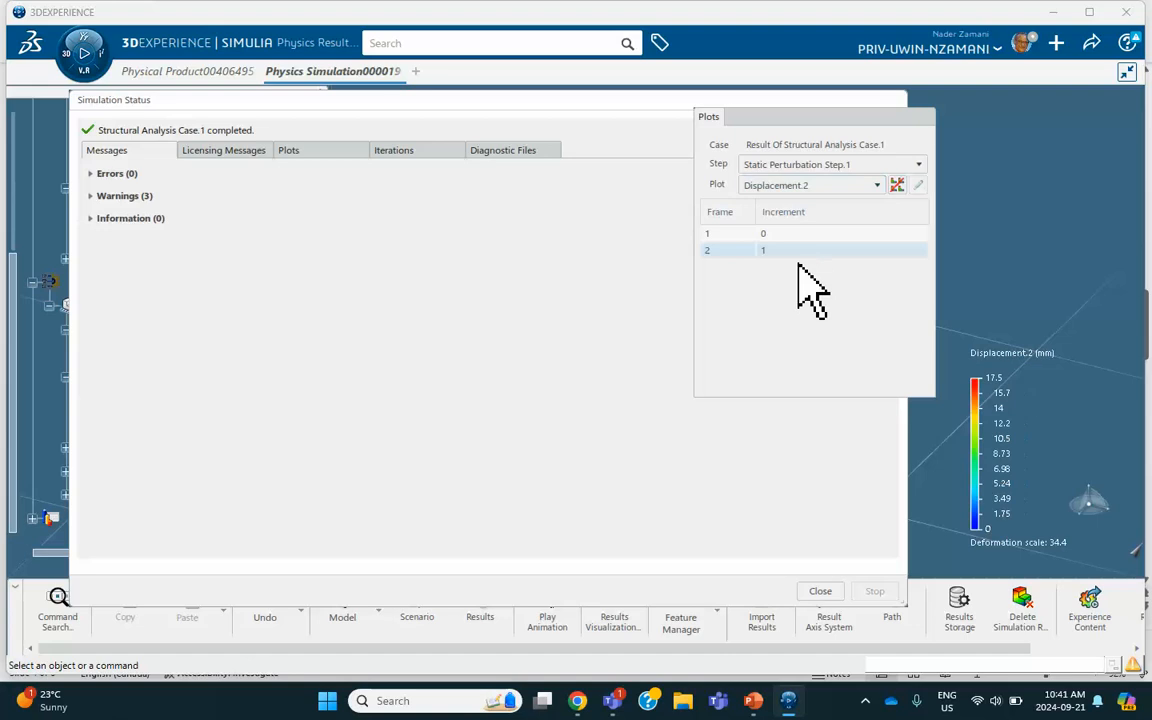
pyautogui.click(909, 115)
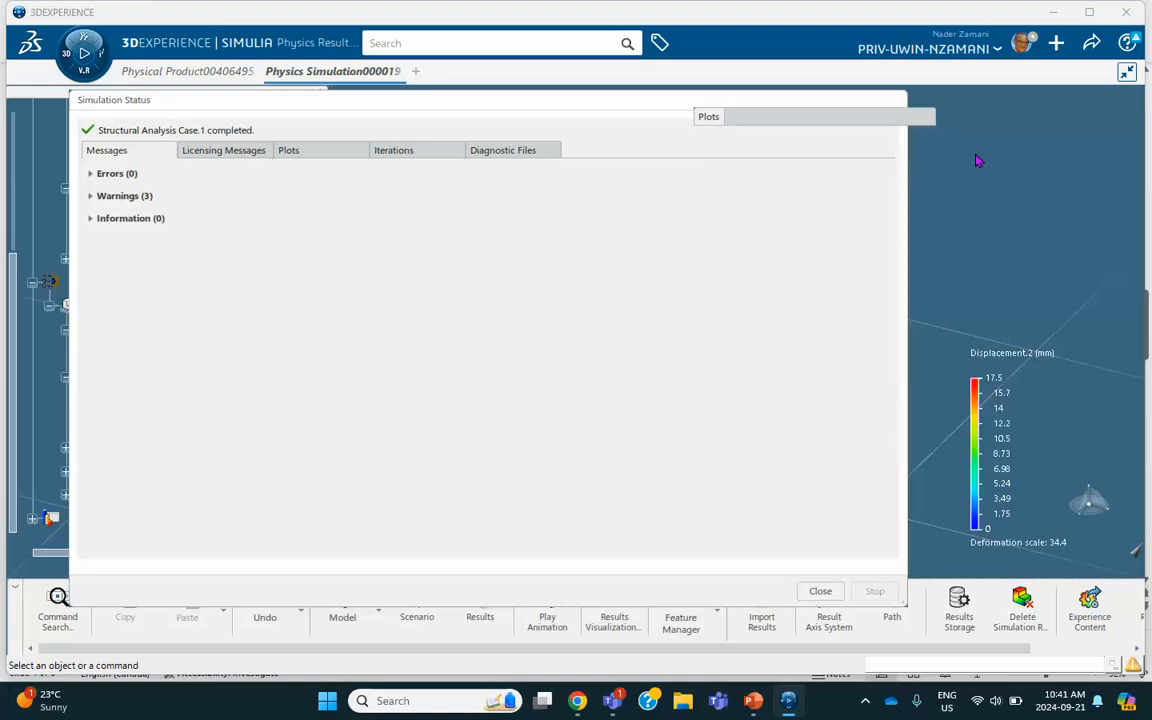